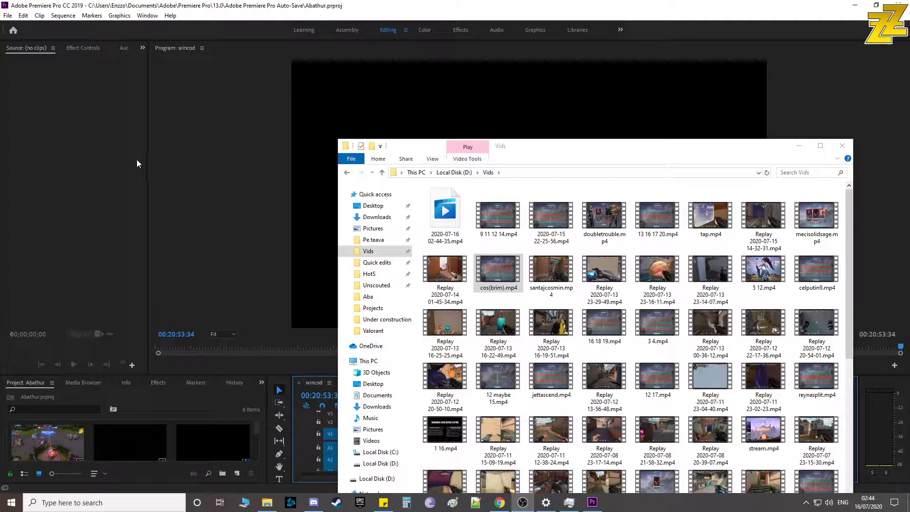
Open the recent project Valorant.prproj
{"action": "left_click", "coordinate": [8, 15]}
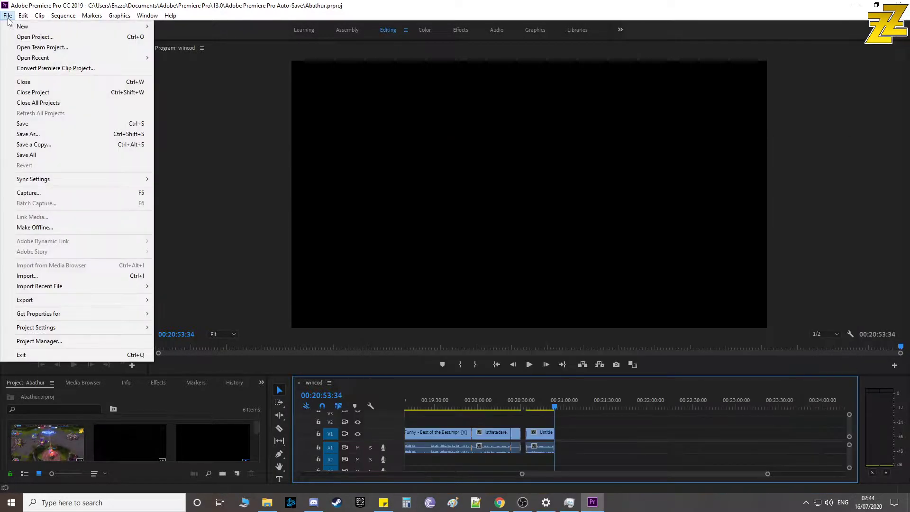
{"action": "mouse_move", "coordinate": [38, 60]}
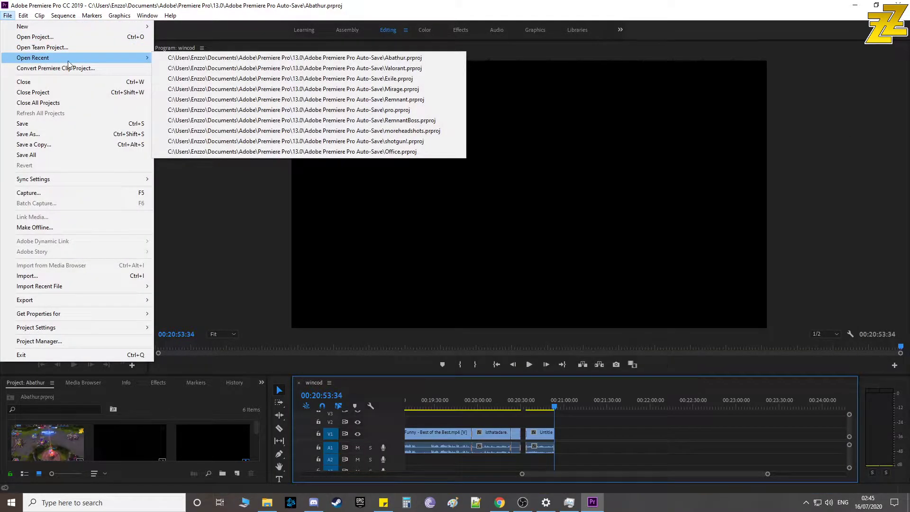
{"action": "left_click", "coordinate": [285, 69]}
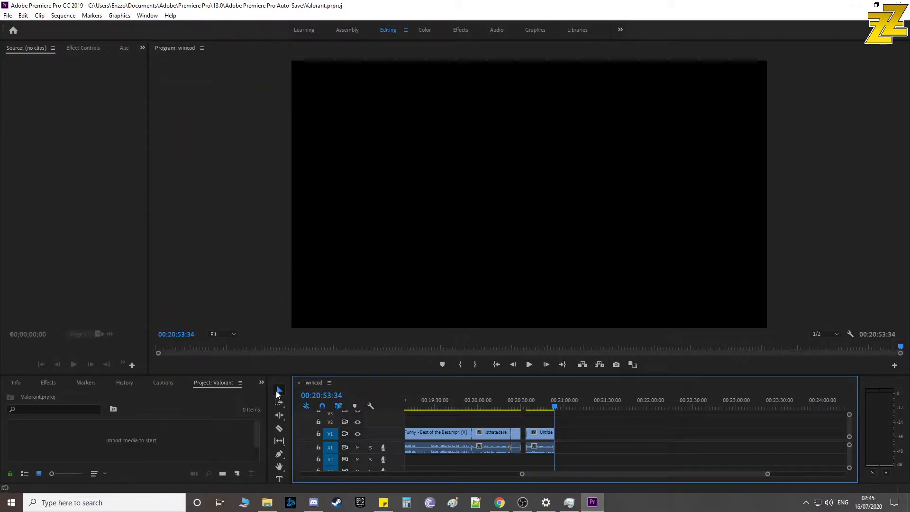
Enlarge the Source monitor and timeline areas, and clear the old clips from the wincod sequence
{"action": "left_click_drag", "start_coordinate": [148, 215], "coordinate": [286, 215]}
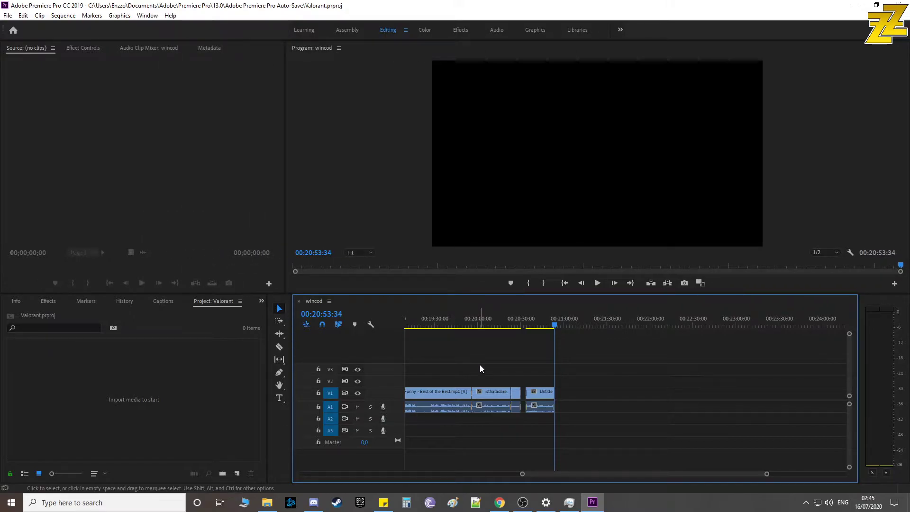
{"action": "right_click", "coordinate": [453, 397]}
{"action": "left_click", "coordinate": [487, 86]}
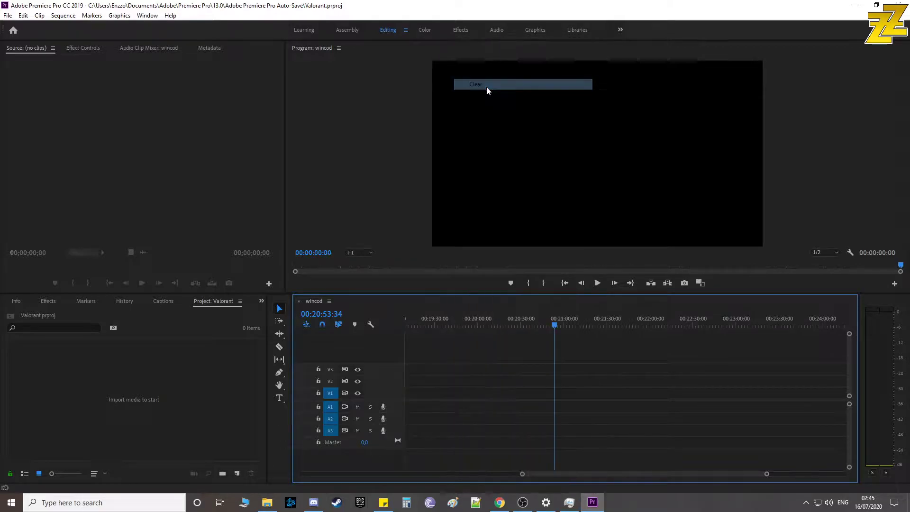
Import cos(brim).mp4 from the Vids folder in File Explorer into the Valorant project, returning to Premiere Pro
{"action": "left_click", "coordinate": [268, 502]}
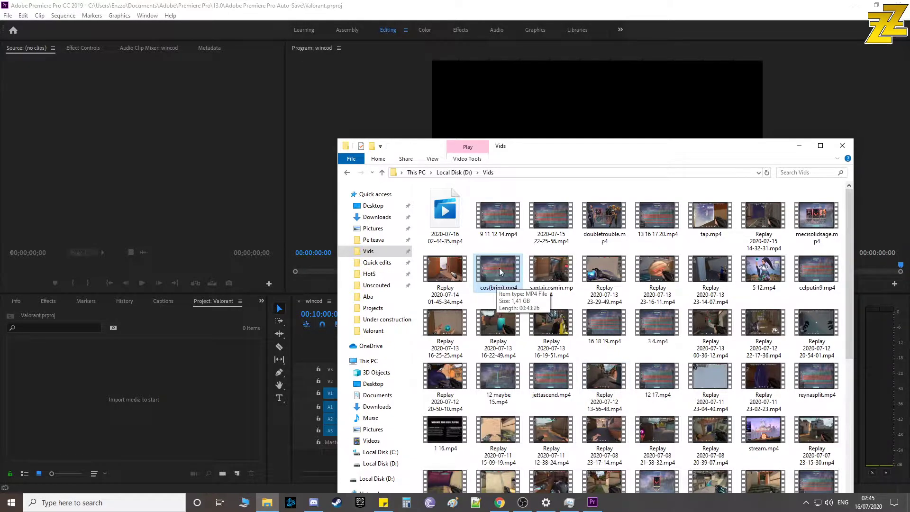
{"action": "left_click_drag", "start_coordinate": [485, 289], "coordinate": [144, 383]}
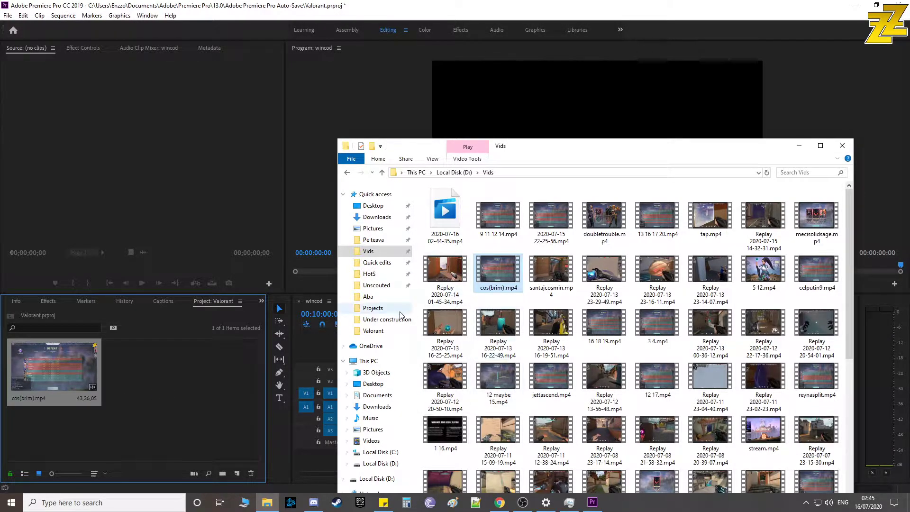
{"action": "left_click", "coordinate": [220, 369]}
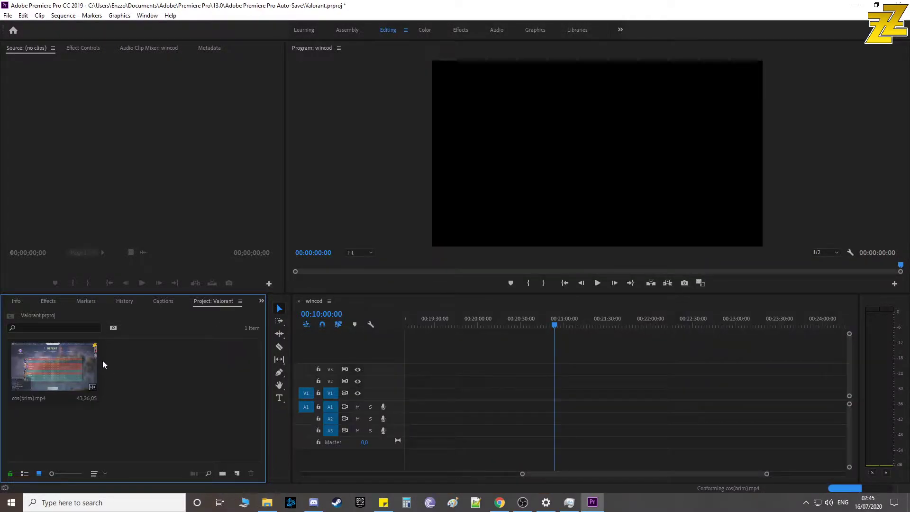
Widen the Source monitor further and load cos(brim).mp4 into it
{"action": "left_click_drag", "start_coordinate": [283, 149], "coordinate": [411, 161]}
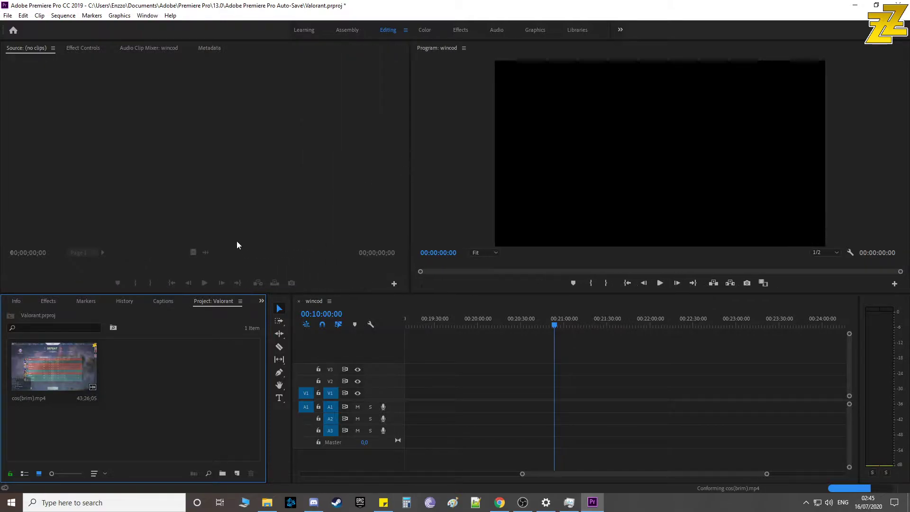
{"action": "double_click", "coordinate": [58, 368]}
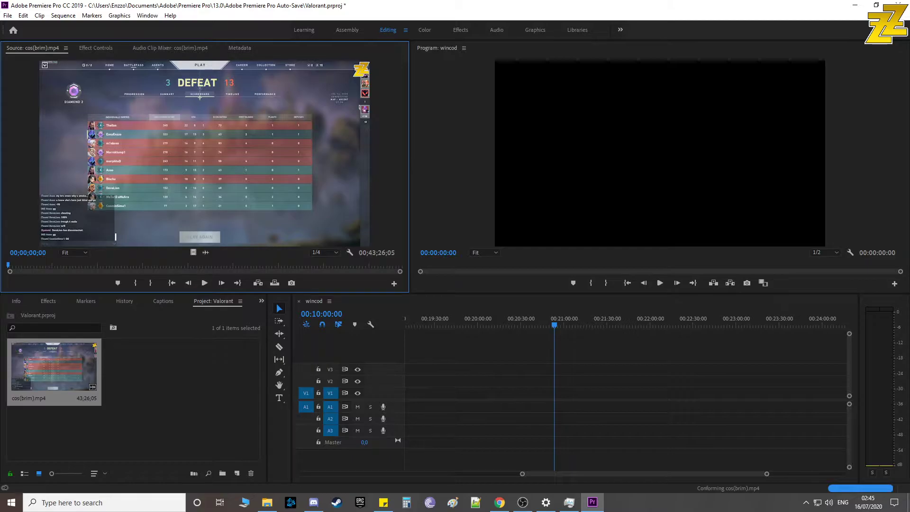
{"action": "key", "text": "alt+Tab"}
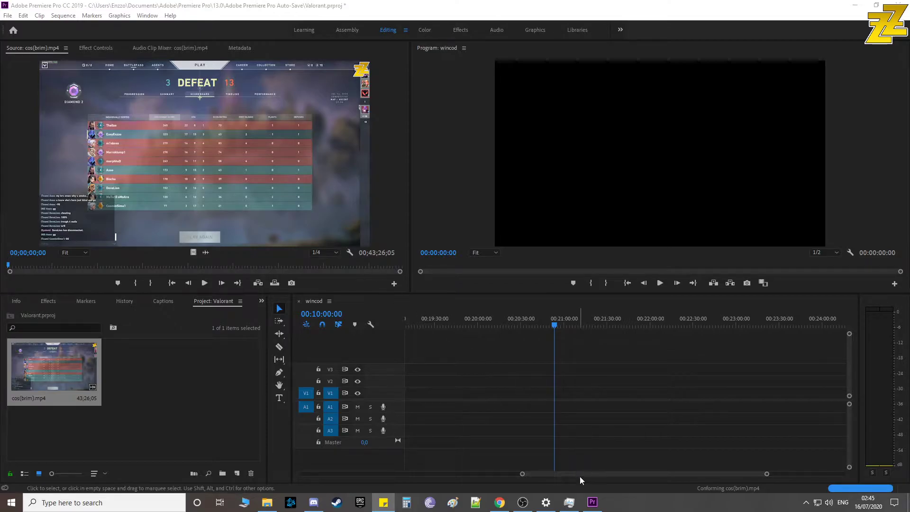
{"action": "left_click_drag", "start_coordinate": [587, 474], "coordinate": [377, 468]}
{"action": "key", "text": "minus"}
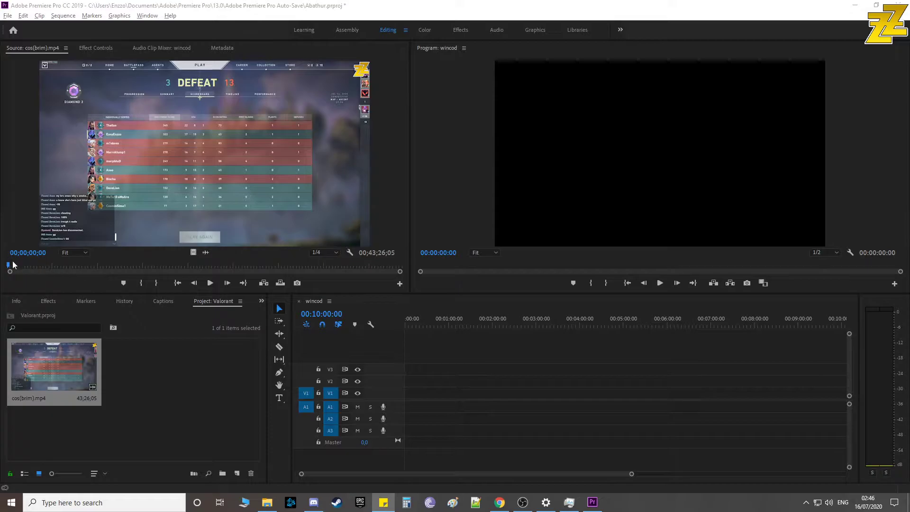
Find the start of the first round in cos(brim).mp4 and mark the In point at about 00;05;38
{"action": "left_click_drag", "start_coordinate": [10, 269], "coordinate": [59, 269]}
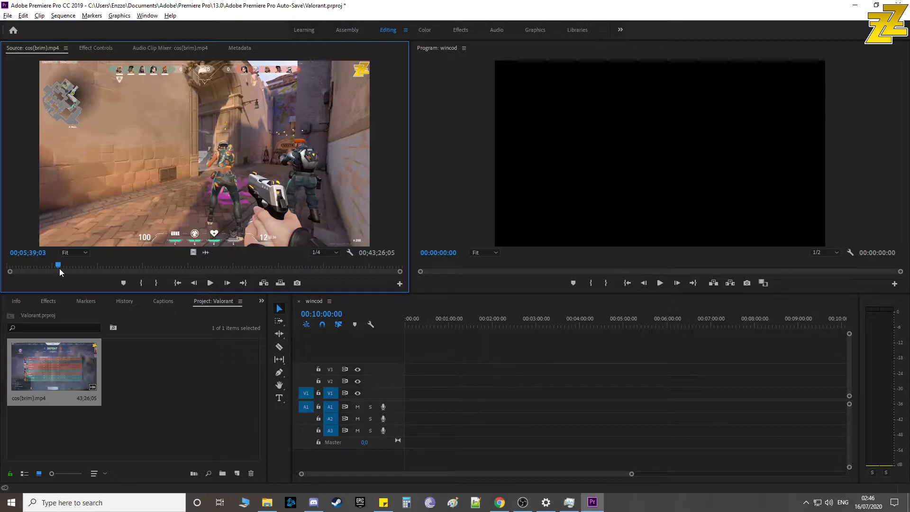
{"action": "left_click_drag", "start_coordinate": [58, 266], "coordinate": [57, 266]}
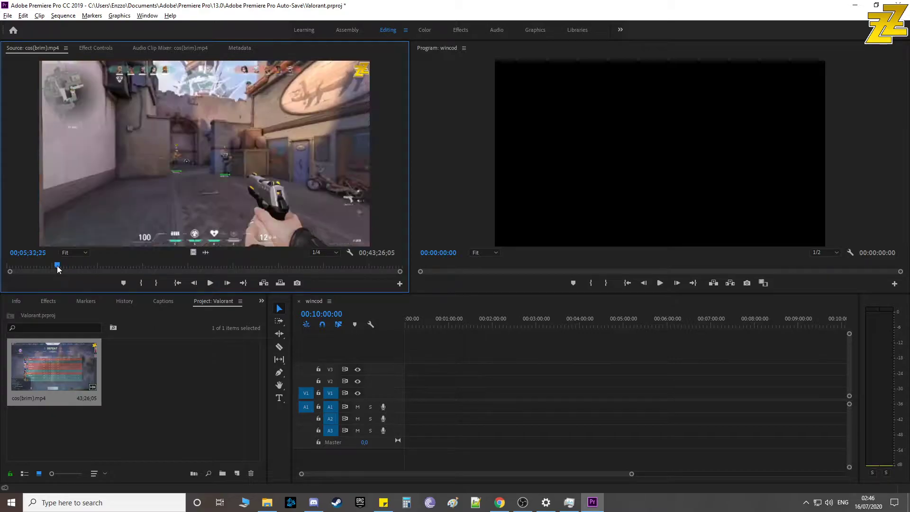
{"action": "left_click", "coordinate": [141, 283]}
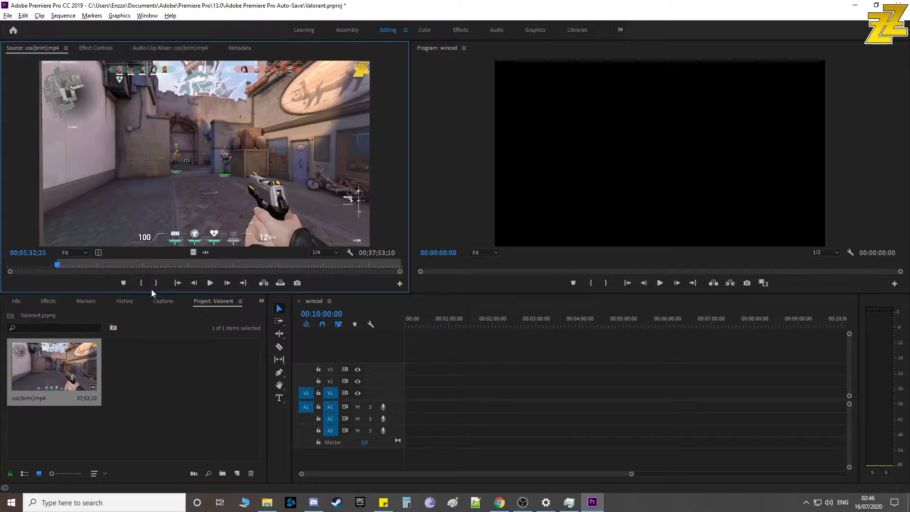
{"action": "left_click", "coordinate": [207, 285]}
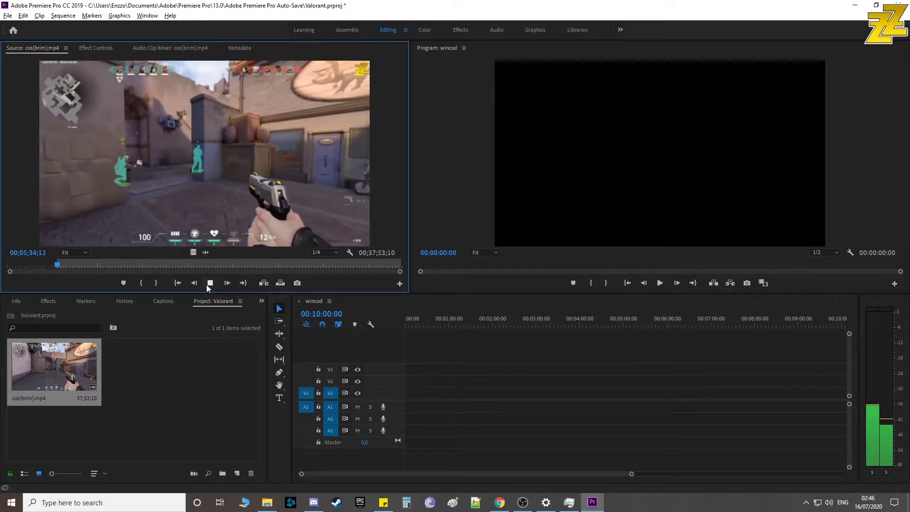
{"action": "left_click", "coordinate": [140, 284]}
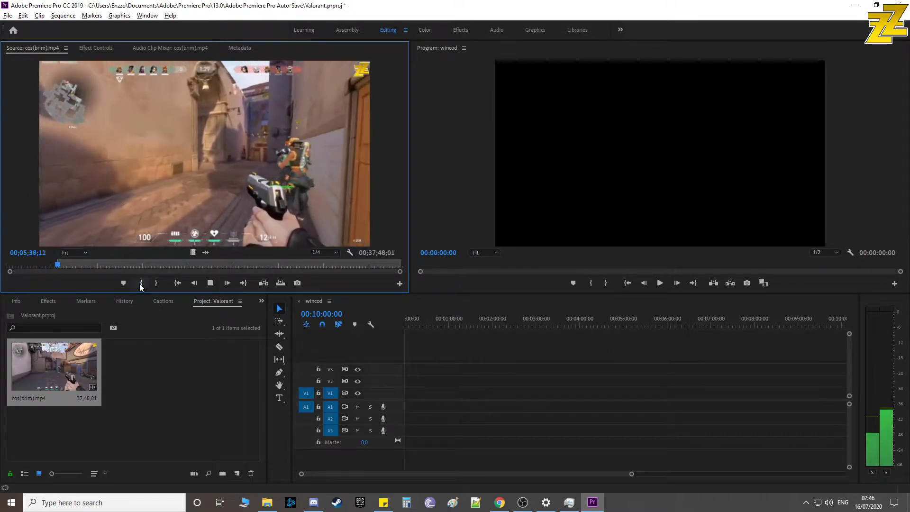
{"action": "left_click", "coordinate": [140, 284]}
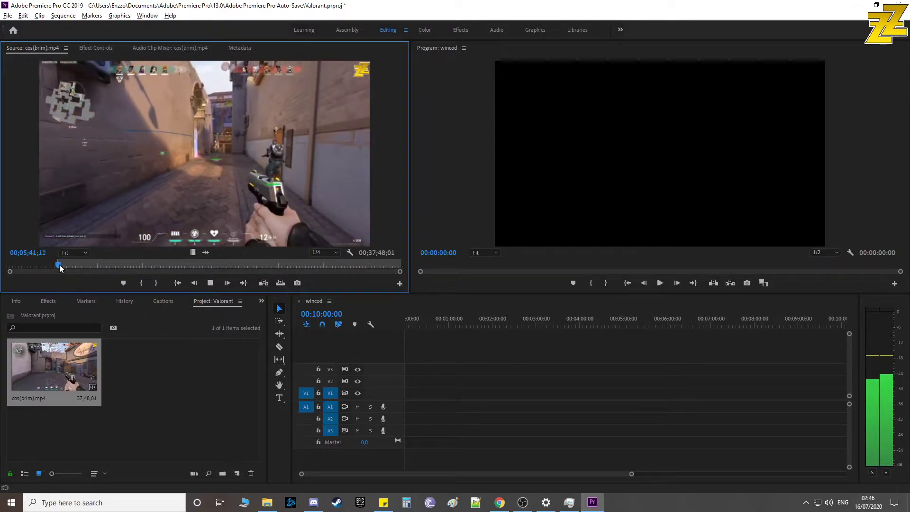
Find the end of the first round in the source clip and mark the Out point at 00;06;31;29
{"action": "left_click_drag", "start_coordinate": [58, 264], "coordinate": [64, 266]}
{"action": "left_click", "coordinate": [212, 282]}
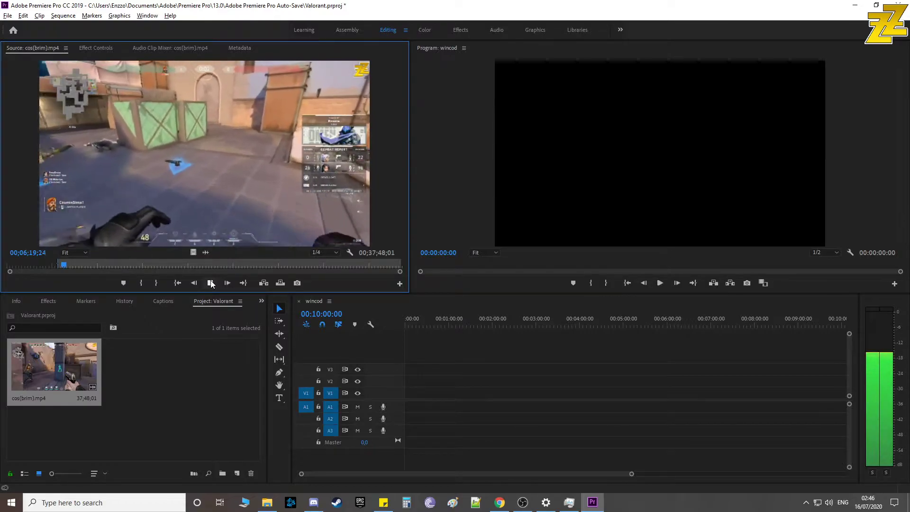
{"action": "left_click", "coordinate": [212, 282]}
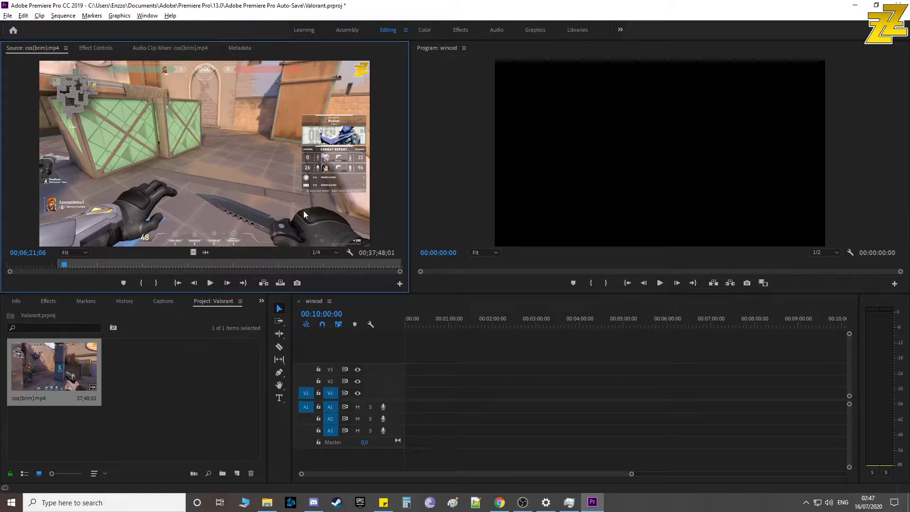
{"action": "left_click", "coordinate": [65, 266]}
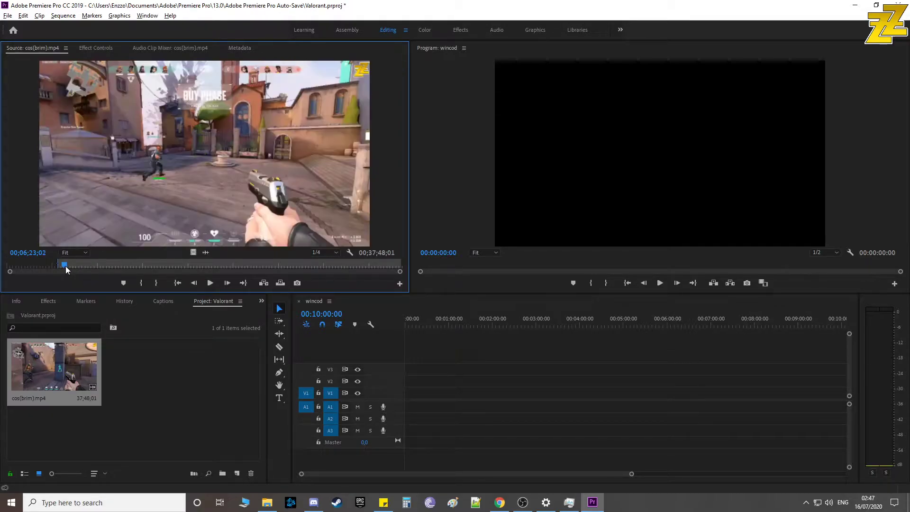
{"action": "left_click", "coordinate": [207, 284]}
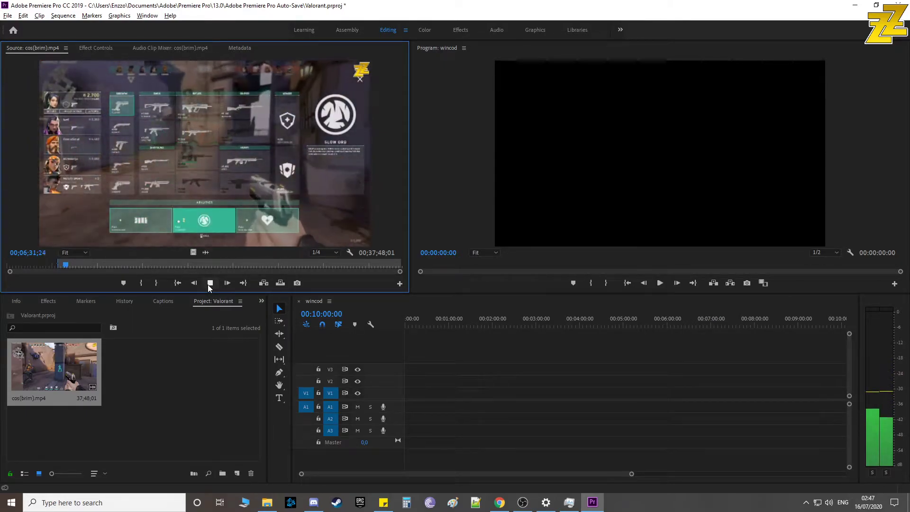
{"action": "left_click", "coordinate": [210, 283]}
{"action": "left_click", "coordinate": [157, 283]}
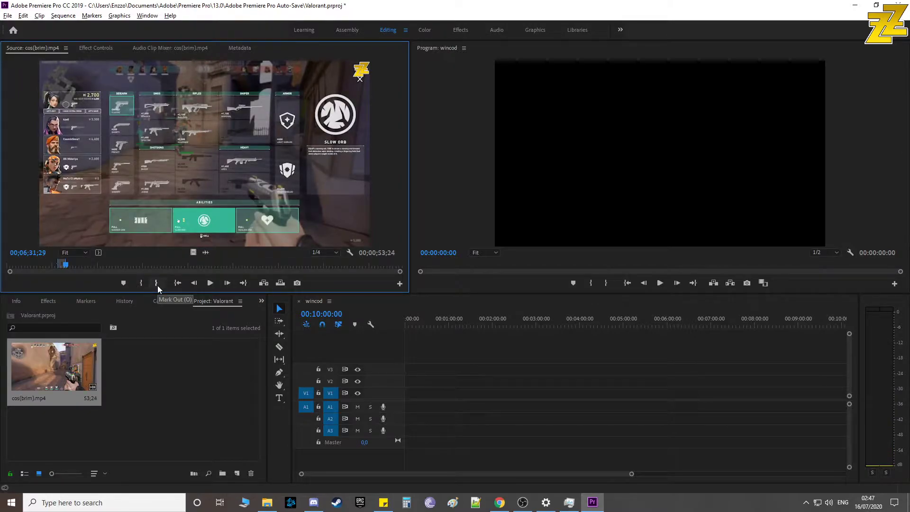
Place the marked section on tracks V1 and A1 of the wincod timeline, changing the sequence settings to match the clip
{"action": "left_click_drag", "start_coordinate": [192, 135], "coordinate": [420, 391]}
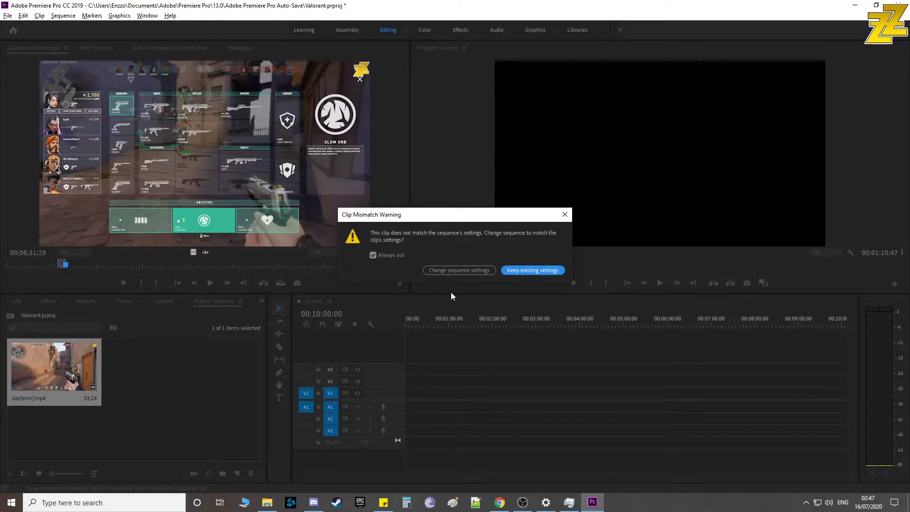
{"action": "left_click", "coordinate": [446, 272]}
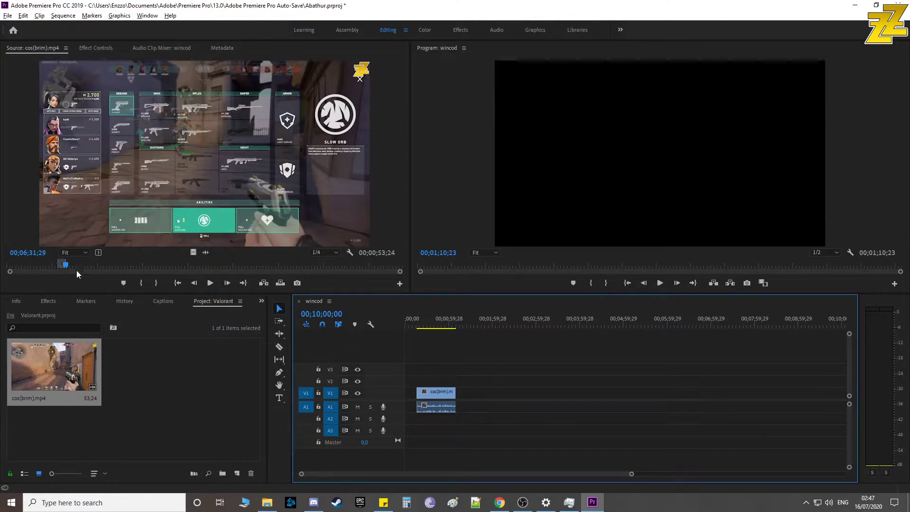
Find the start of the next fight in the source clip and mark a new In point at about 00;08;38
{"action": "left_click_drag", "start_coordinate": [67, 265], "coordinate": [85, 266]}
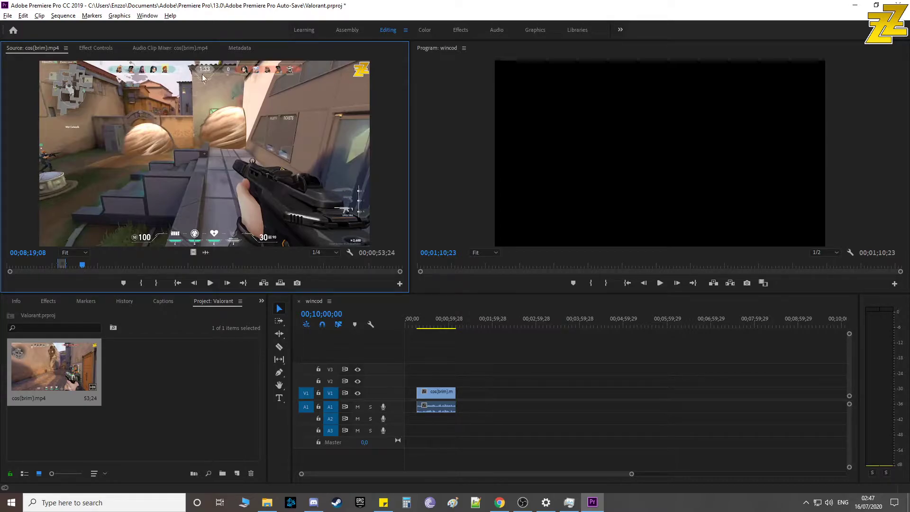
{"action": "left_click_drag", "start_coordinate": [84, 267], "coordinate": [86, 268]}
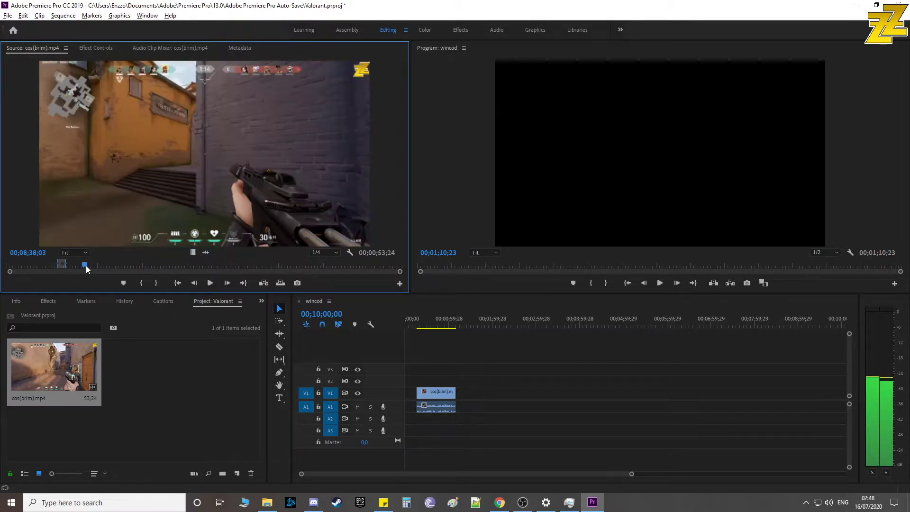
{"action": "left_click", "coordinate": [207, 283]}
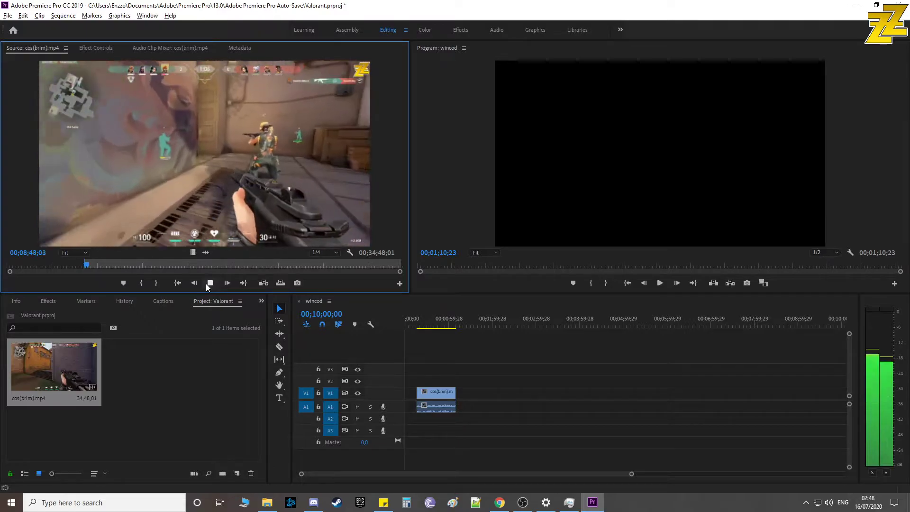
Find the moment the round is won in the source clip and mark the Out point at 00;09;49;13
{"action": "left_click", "coordinate": [206, 283]}
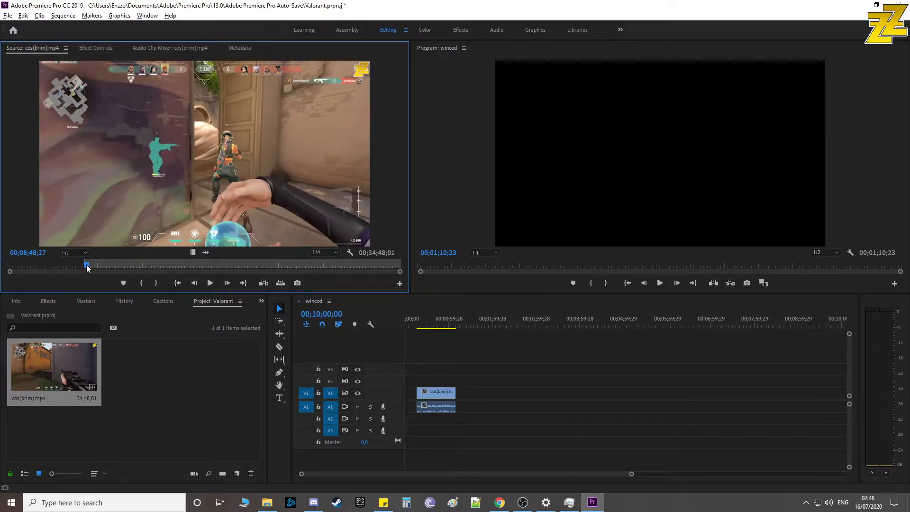
{"action": "left_click_drag", "start_coordinate": [87, 264], "coordinate": [97, 270]}
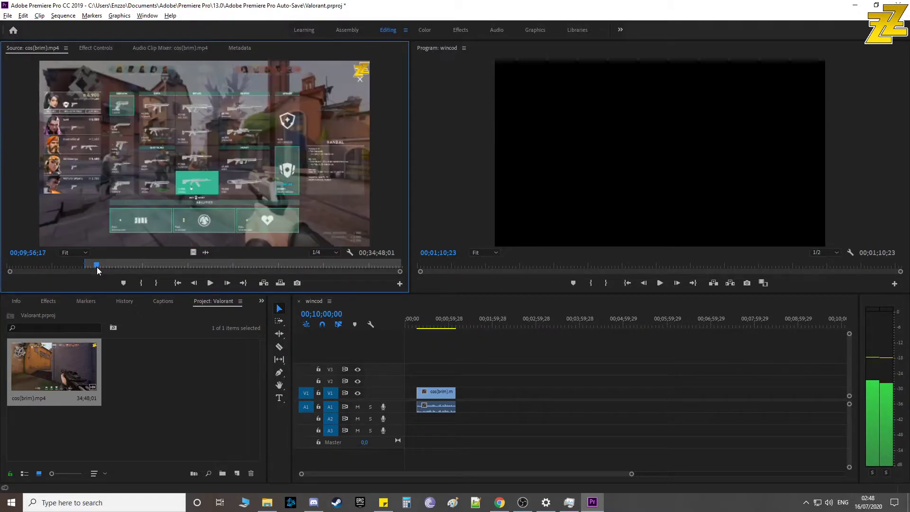
{"action": "left_click", "coordinate": [205, 283]}
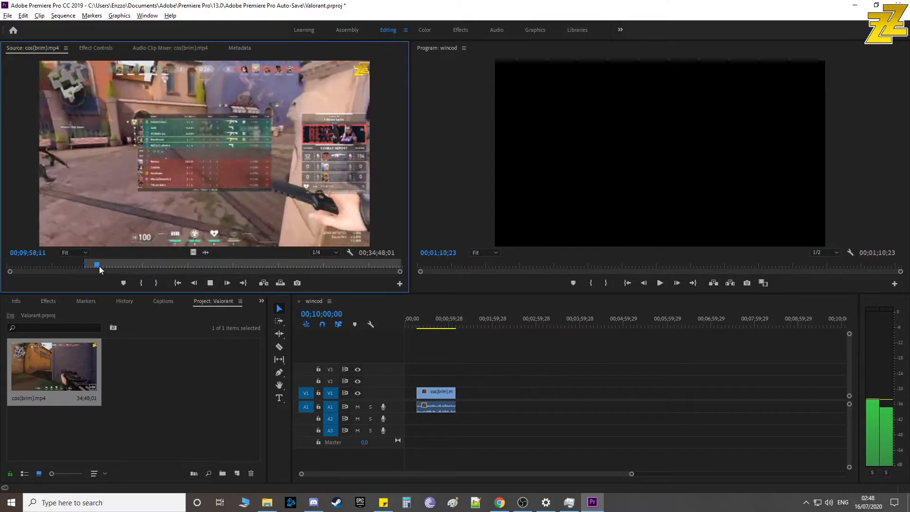
{"action": "left_click", "coordinate": [210, 283]}
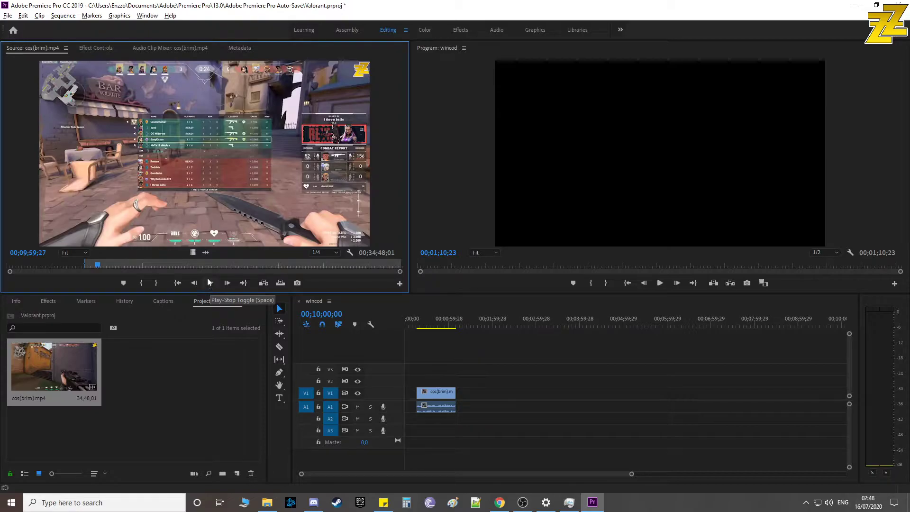
{"action": "left_click_drag", "start_coordinate": [99, 267], "coordinate": [99, 267]}
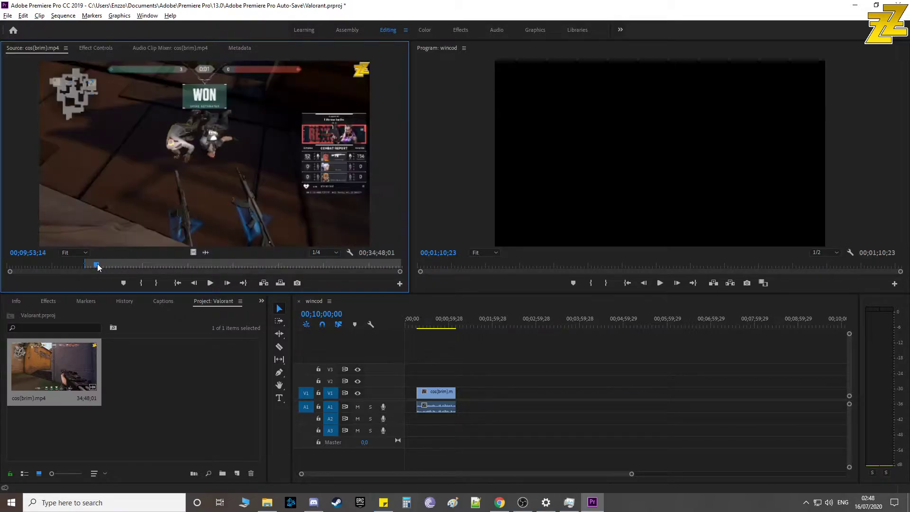
{"action": "left_click", "coordinate": [211, 284]}
{"action": "left_click", "coordinate": [210, 283]}
{"action": "left_click_drag", "start_coordinate": [98, 267], "coordinate": [95, 266]}
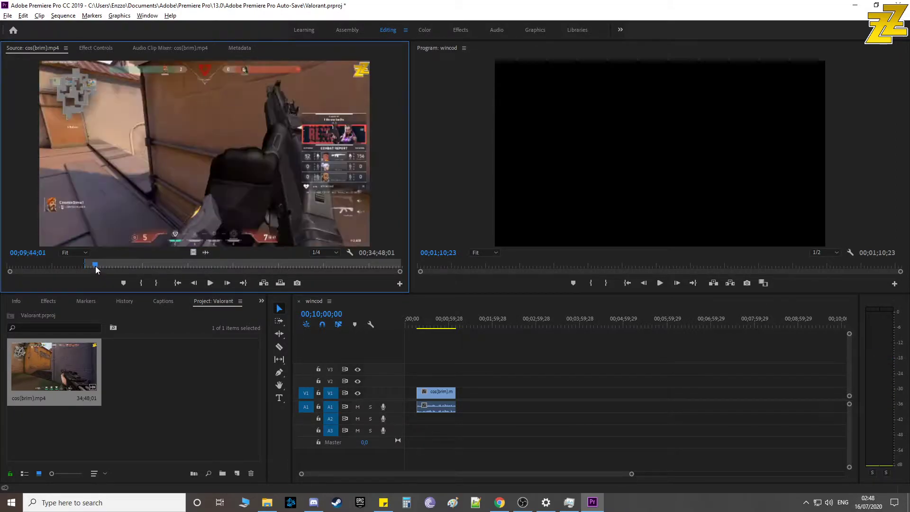
{"action": "left_click", "coordinate": [212, 283]}
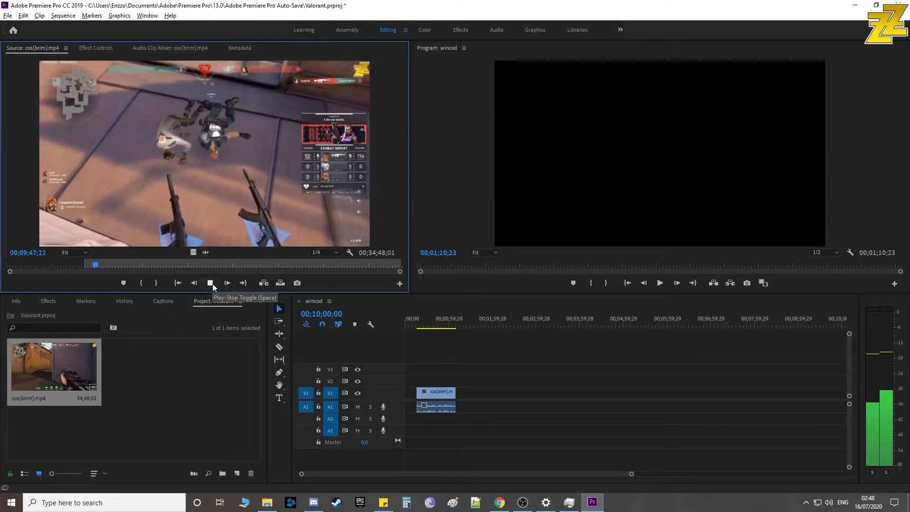
{"action": "left_click", "coordinate": [212, 283]}
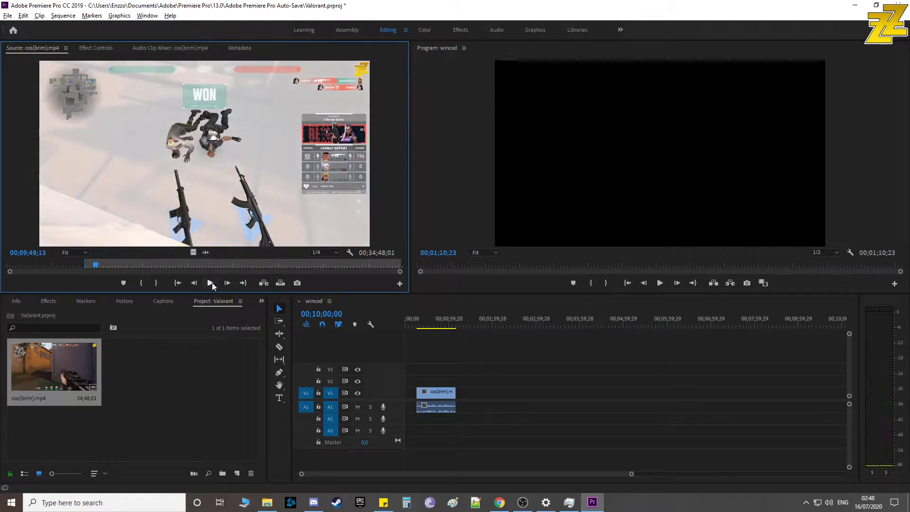
{"action": "left_click", "coordinate": [156, 283]}
Place the marked section after the first clip on tracks V1 and A1, leaving a short gap, and save the project
{"action": "left_click_drag", "start_coordinate": [159, 166], "coordinate": [467, 397]}
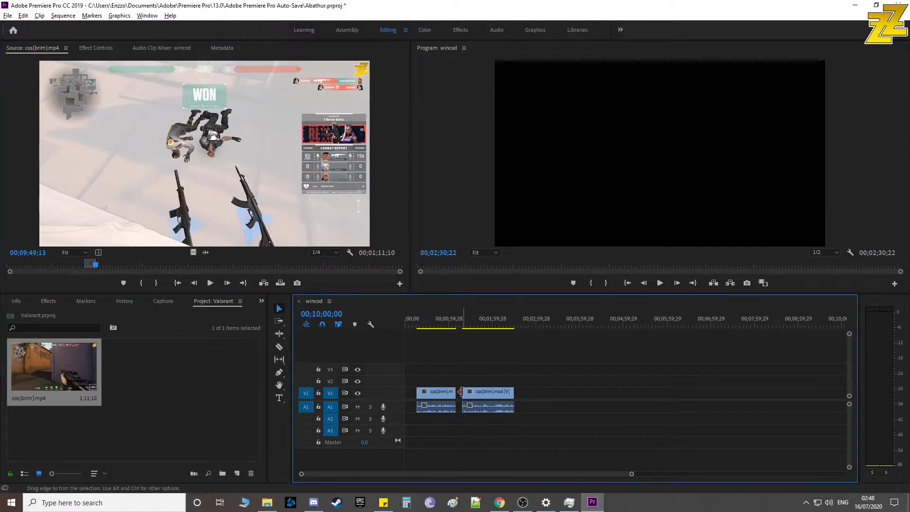
{"action": "left_click", "coordinate": [459, 396]}
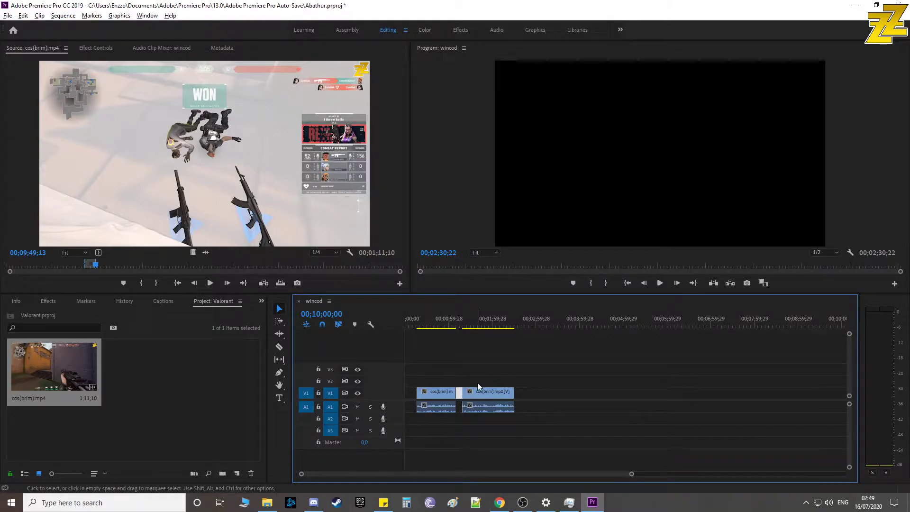
{"action": "left_click", "coordinate": [556, 365]}
{"action": "key", "text": "ctrl+s"}
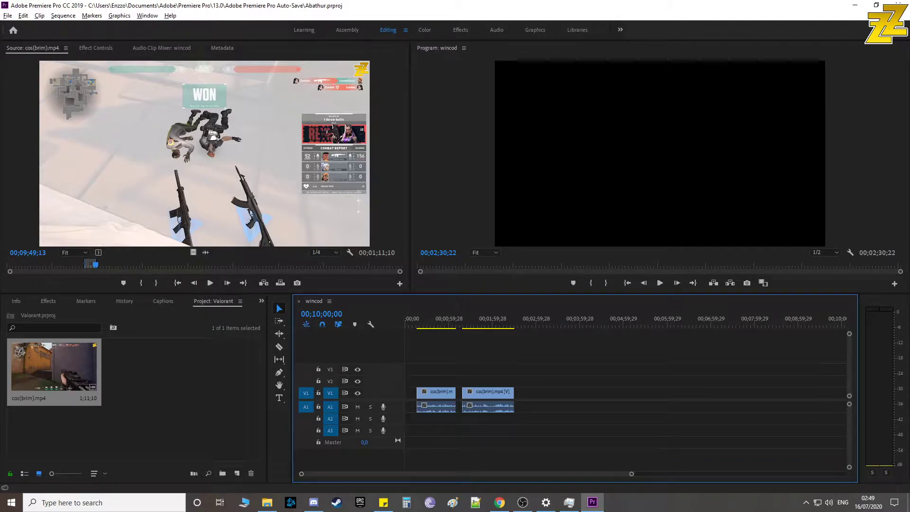
Find the start of the next round to keep in the source clip and mark the In point at 00;21;02;08
{"action": "key", "text": "alt+Tab"}
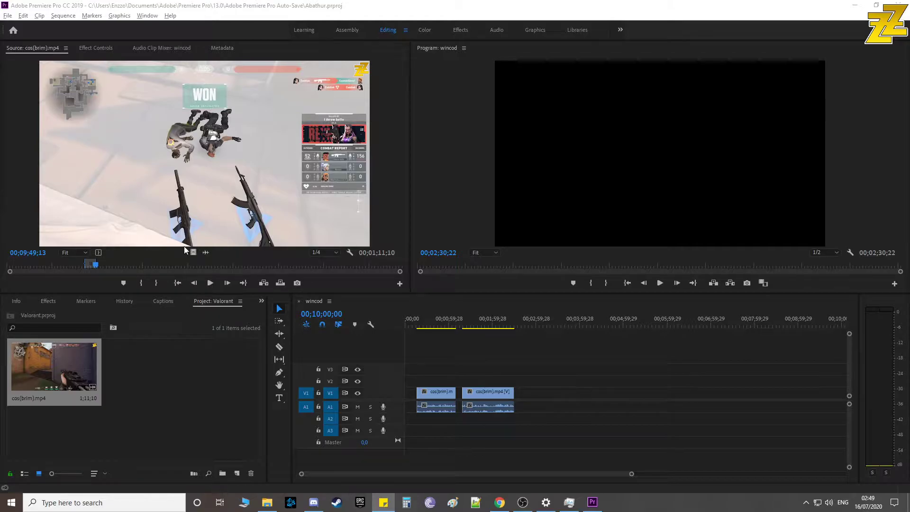
{"action": "left_click_drag", "start_coordinate": [97, 266], "coordinate": [200, 324]}
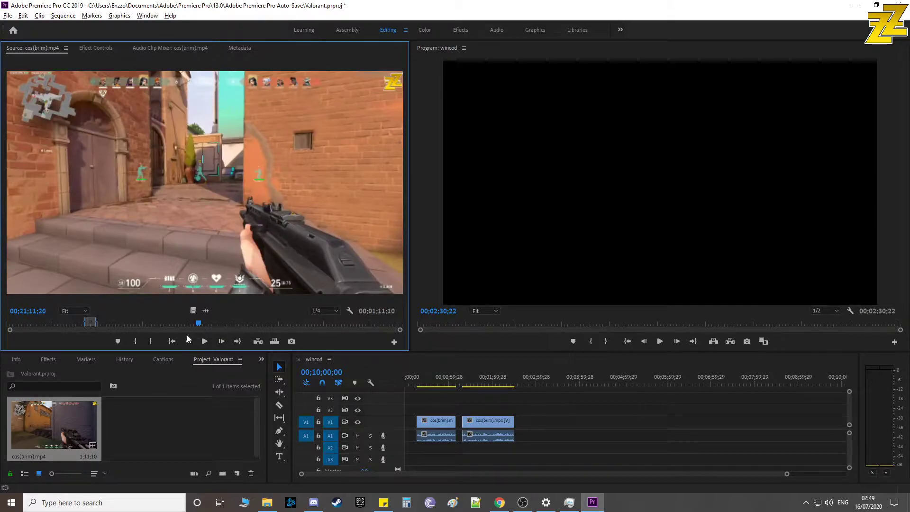
{"action": "left_click", "coordinate": [208, 343]}
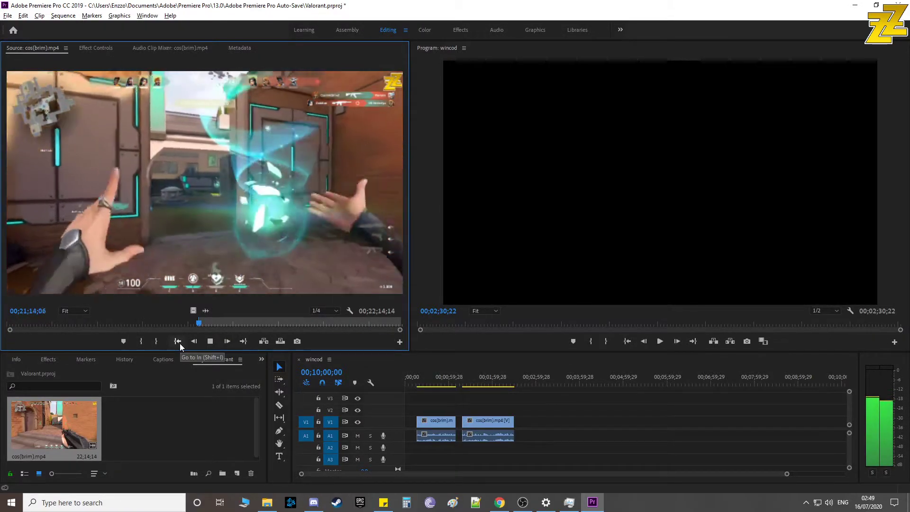
{"action": "left_click", "coordinate": [207, 342]}
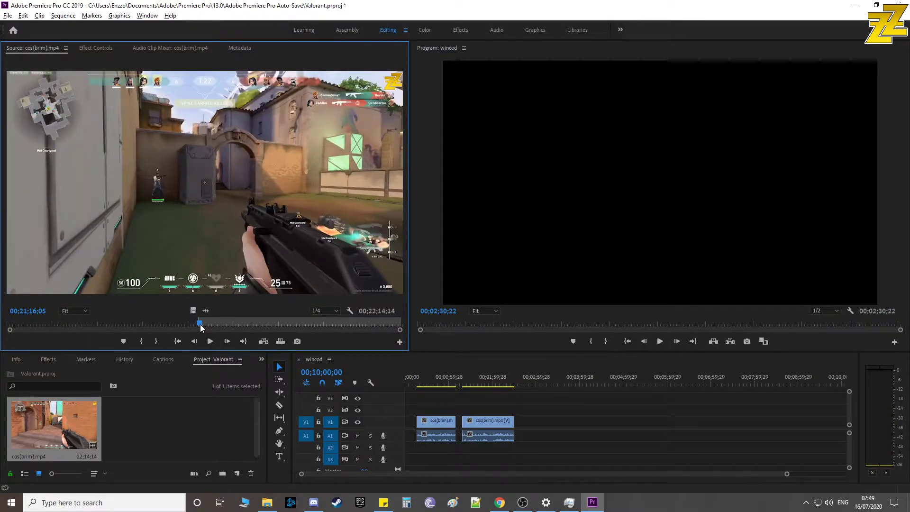
{"action": "key", "text": "shift+i"}
{"action": "left_click", "coordinate": [199, 325]}
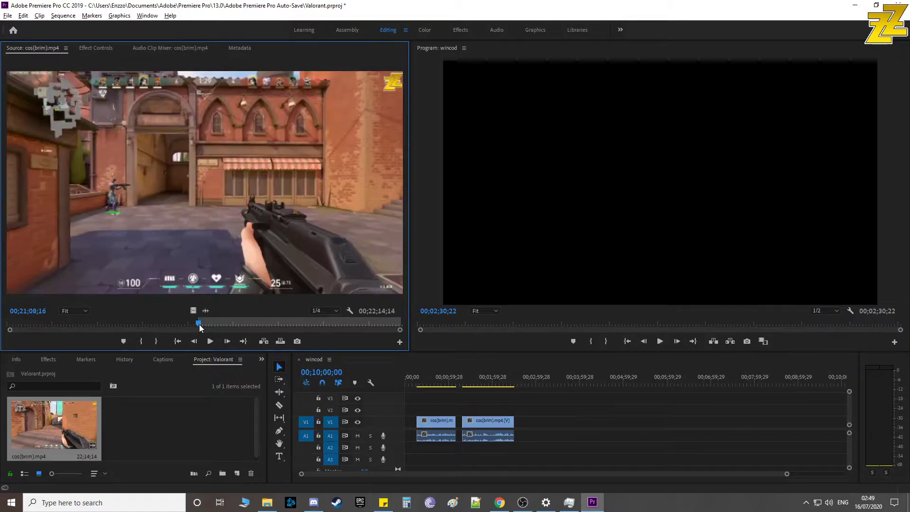
{"action": "left_click", "coordinate": [198, 325]}
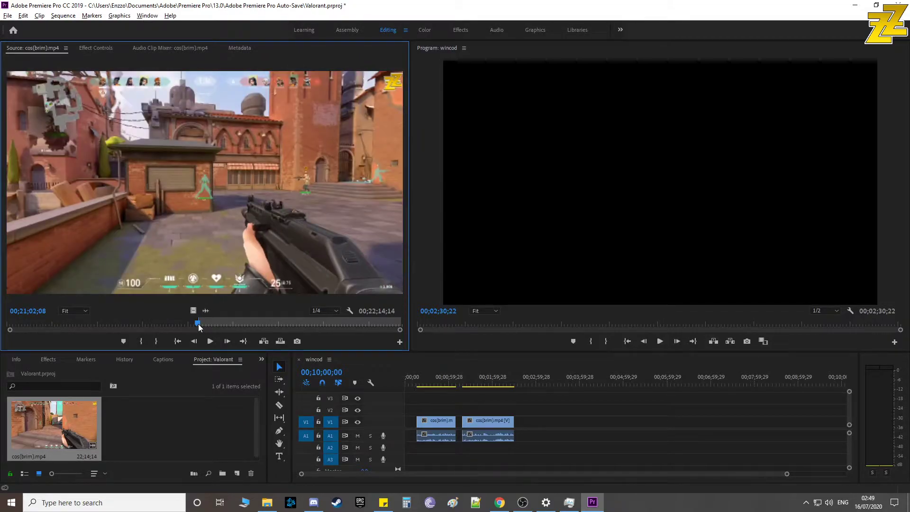
{"action": "left_click", "coordinate": [211, 342]}
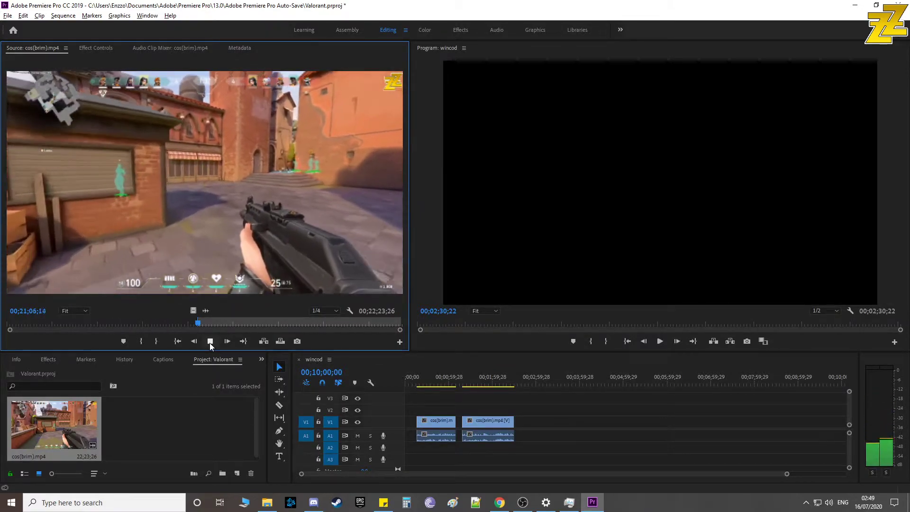
{"action": "left_click", "coordinate": [210, 341]}
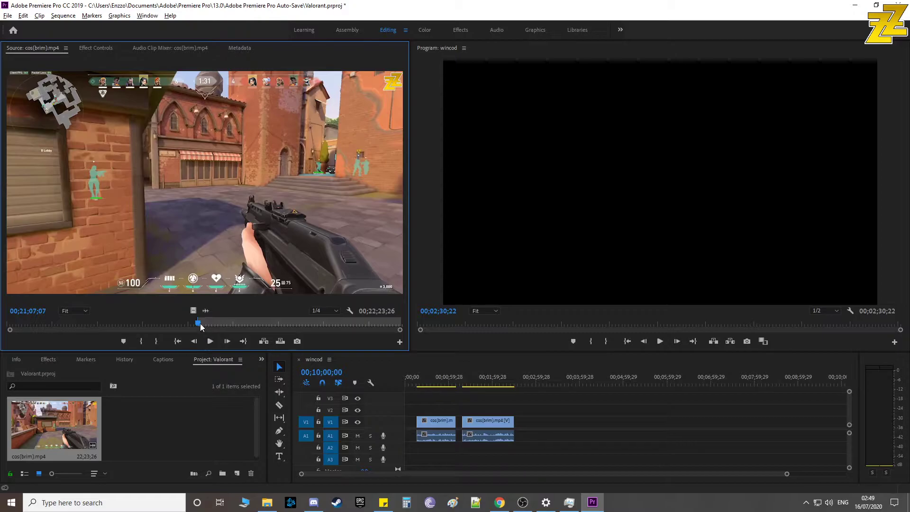
Mark the Out point at the round win, 00;21;43;17, and place the section after the second clip on tracks V1 and A1
{"action": "left_click_drag", "start_coordinate": [199, 326], "coordinate": [205, 326]}
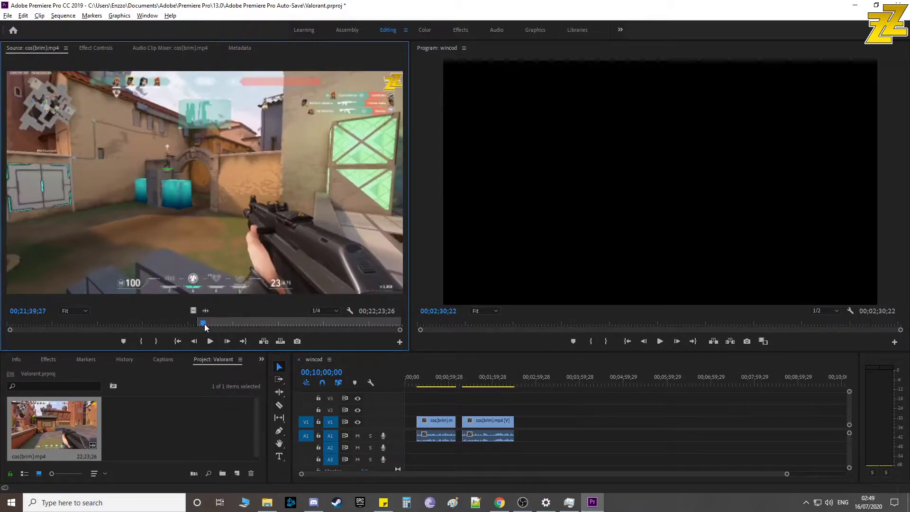
{"action": "left_click", "coordinate": [210, 342]}
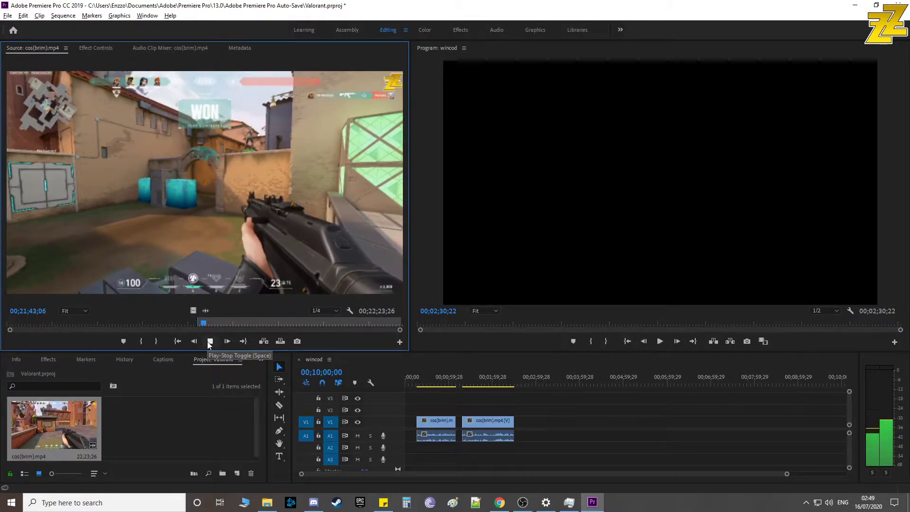
{"action": "left_click", "coordinate": [209, 342]}
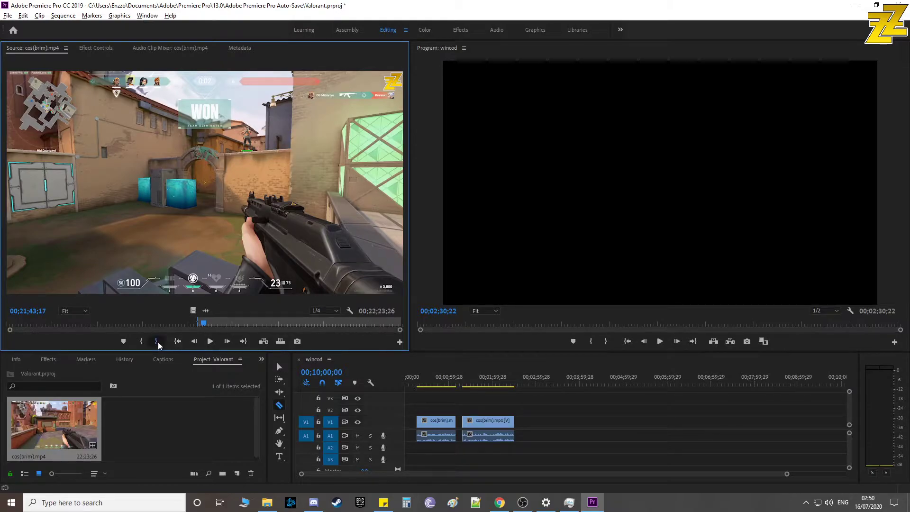
{"action": "left_click", "coordinate": [141, 341]}
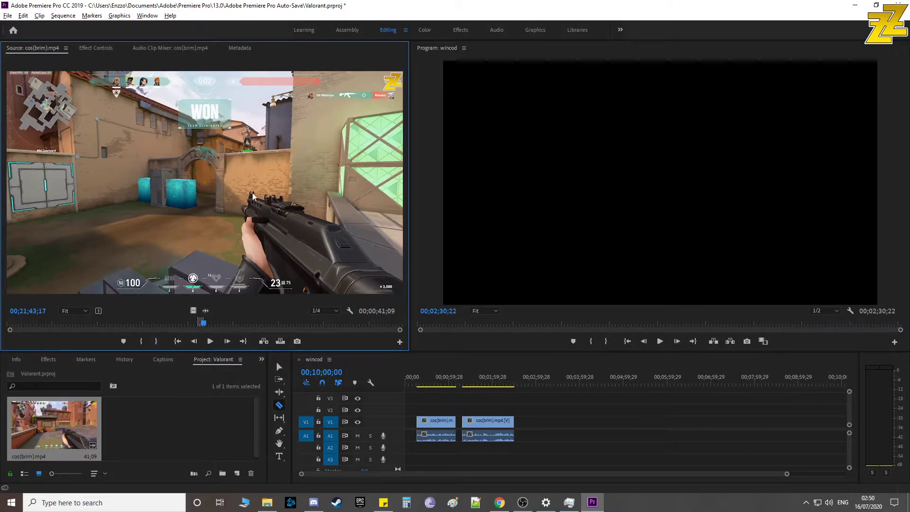
{"action": "left_click_drag", "start_coordinate": [201, 165], "coordinate": [524, 422]}
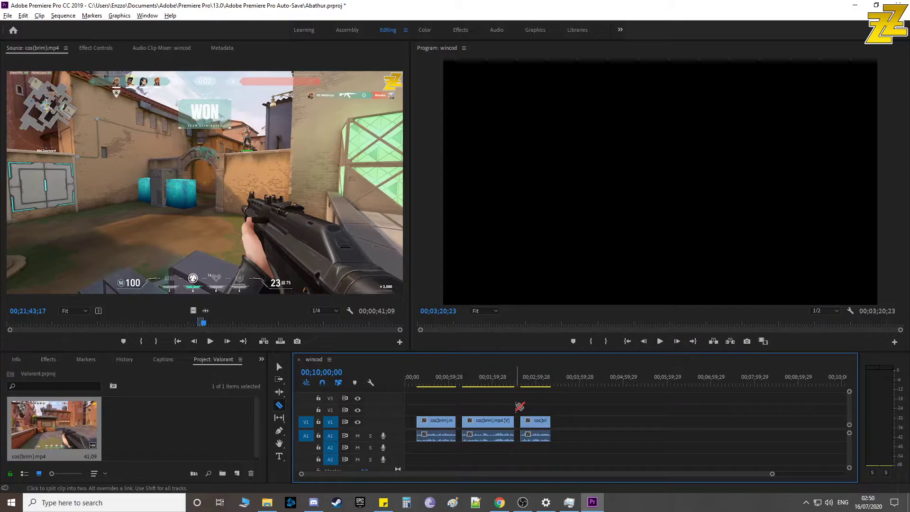
Find the start of the last round before the swap in the source clip and mark the In point at 00;22;11;10
{"action": "left_click", "coordinate": [209, 325]}
{"action": "left_click_drag", "start_coordinate": [209, 326], "coordinate": [209, 338]}
{"action": "key", "text": "i"}
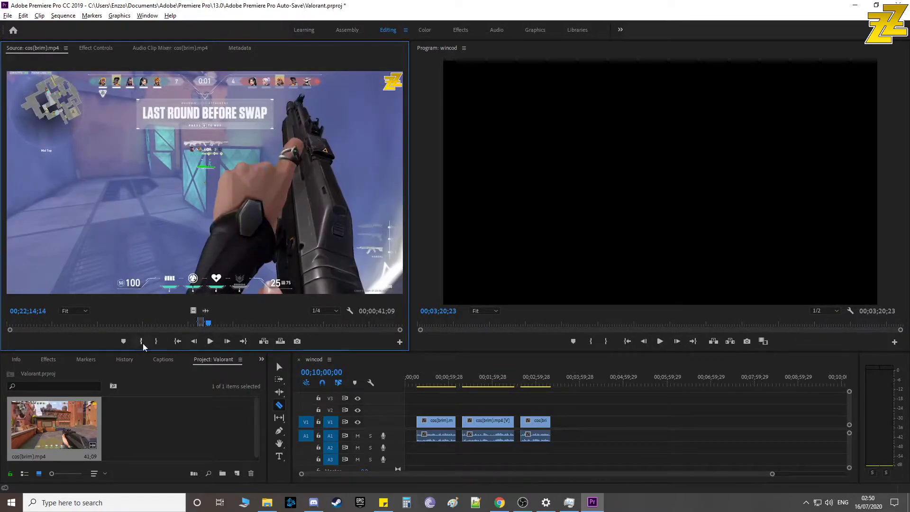
{"action": "left_click", "coordinate": [210, 341]}
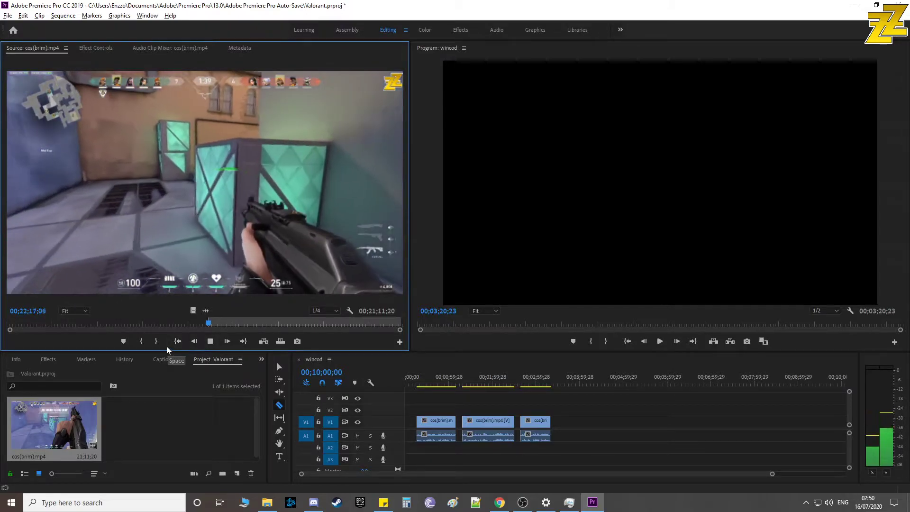
{"action": "left_click", "coordinate": [141, 342]}
{"action": "left_click", "coordinate": [211, 341]}
{"action": "left_click", "coordinate": [210, 324]}
{"action": "left_click_drag", "start_coordinate": [211, 328], "coordinate": [207, 325]}
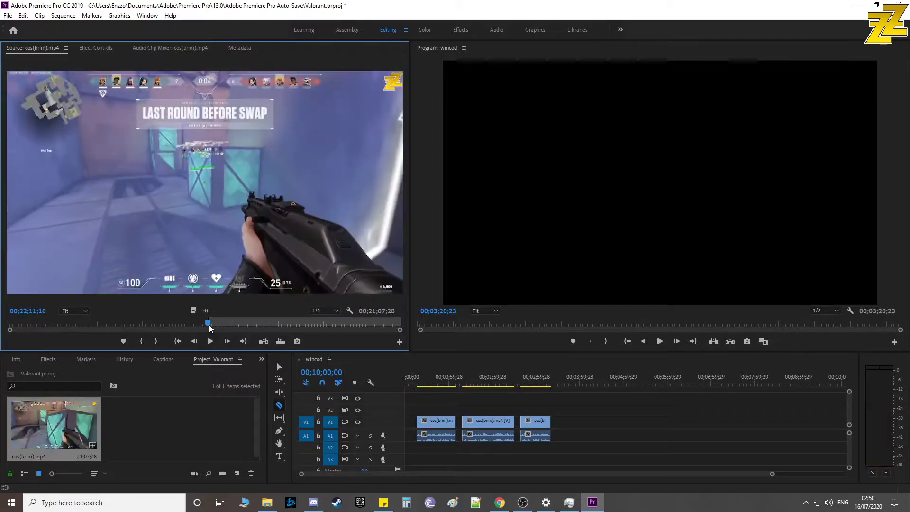
{"action": "left_click", "coordinate": [142, 342]}
Find the end of the last round before the swap and mark the Out point at about 00;23;17
{"action": "left_click", "coordinate": [209, 342]}
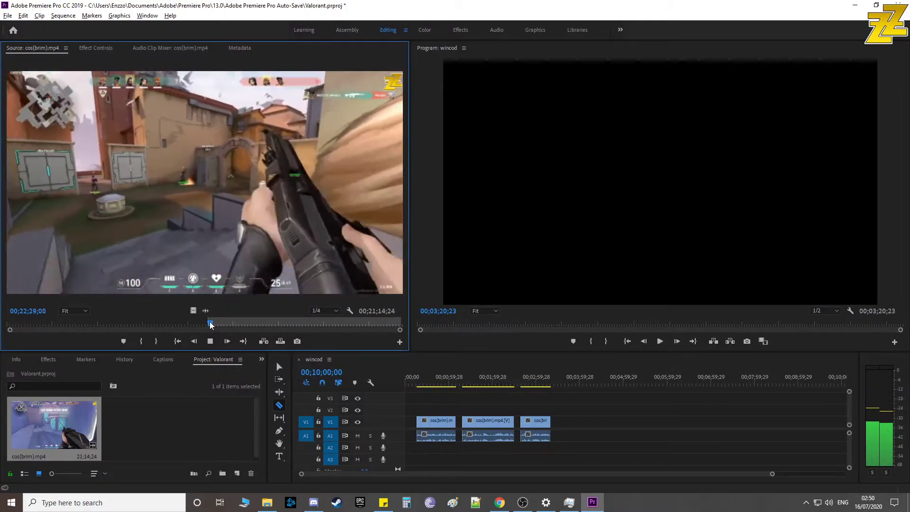
{"action": "left_click_drag", "start_coordinate": [211, 324], "coordinate": [219, 326]}
{"action": "left_click", "coordinate": [209, 342]}
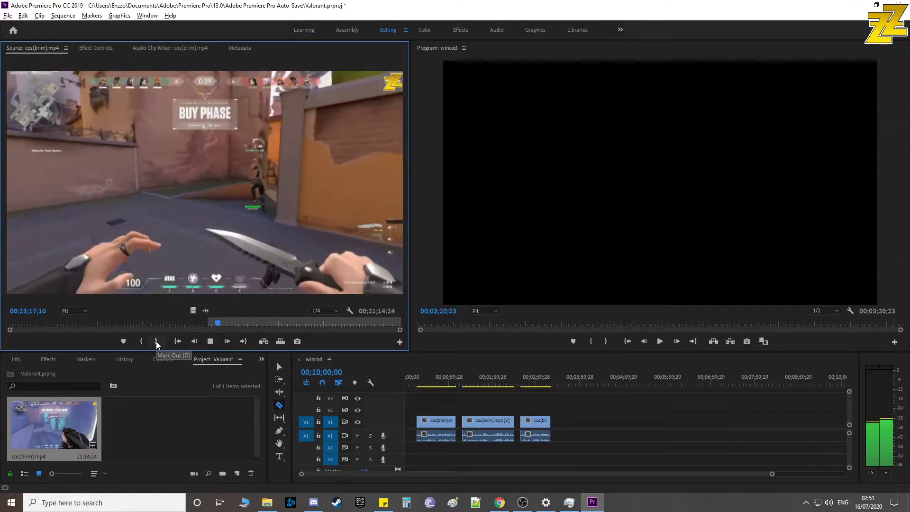
{"action": "left_click", "coordinate": [157, 342]}
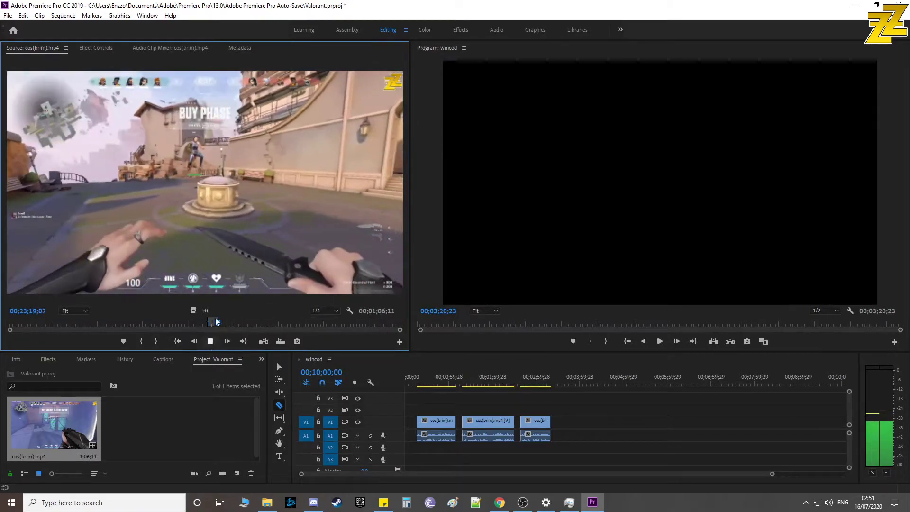
{"action": "key", "text": "space"}
Place the marked section after the third clip on tracks V1 and A1 and save the project
{"action": "left_click_drag", "start_coordinate": [226, 188], "coordinate": [563, 428]}
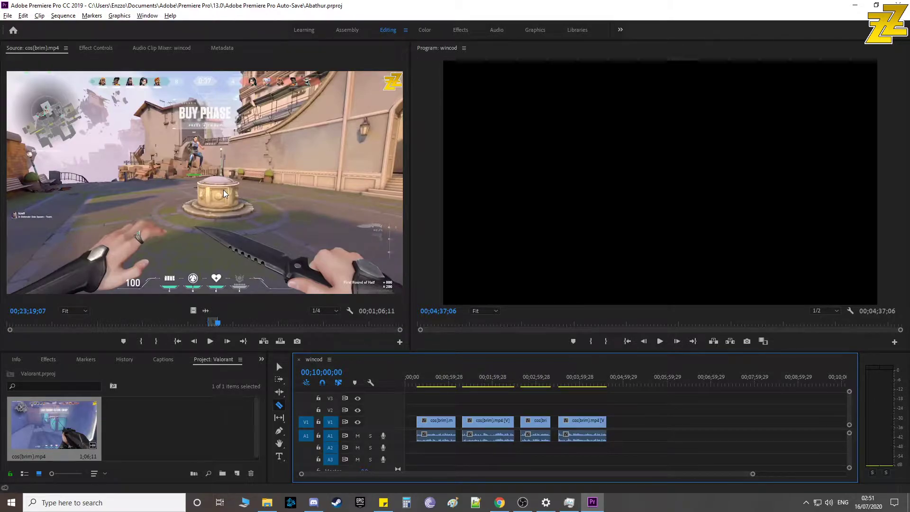
{"action": "key", "text": "ctrl+s"}
Find the end of the following buy phase in the source clip and mark the In point at 00;23;54;28
{"action": "left_click_drag", "start_coordinate": [221, 328], "coordinate": [226, 328]}
{"action": "left_click", "coordinate": [225, 325]}
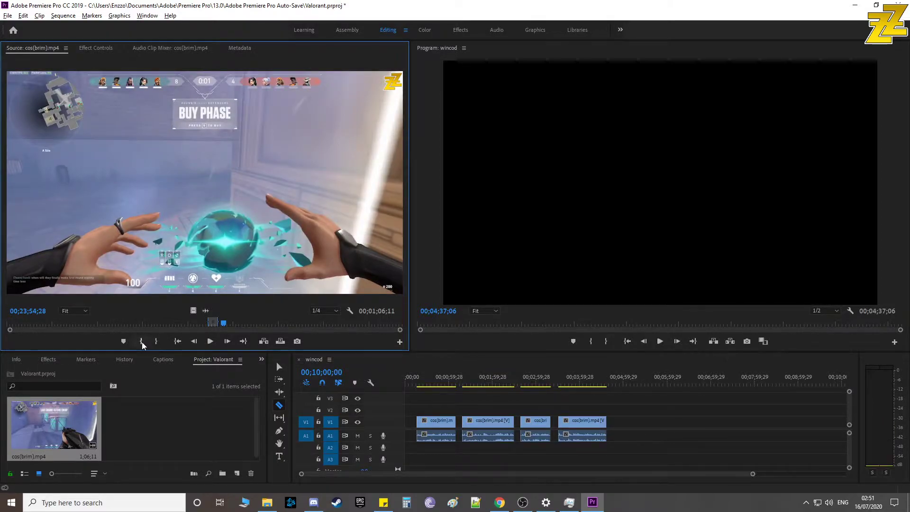
{"action": "left_click", "coordinate": [141, 342]}
Find the spike defuse in the source clip, mark the Out point at 00;25;10;03 and place the section after the fourth clip on V1 and A1
{"action": "left_click", "coordinate": [209, 341]}
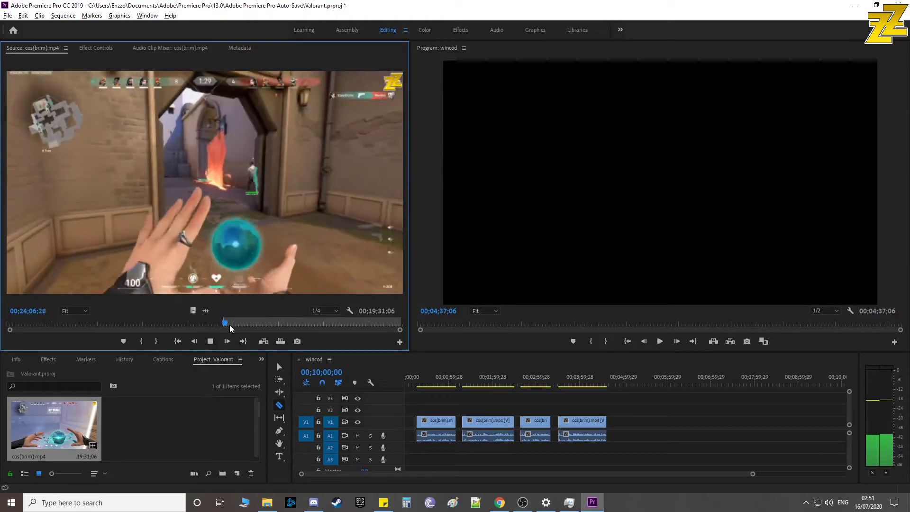
{"action": "left_click_drag", "start_coordinate": [226, 325], "coordinate": [235, 324]}
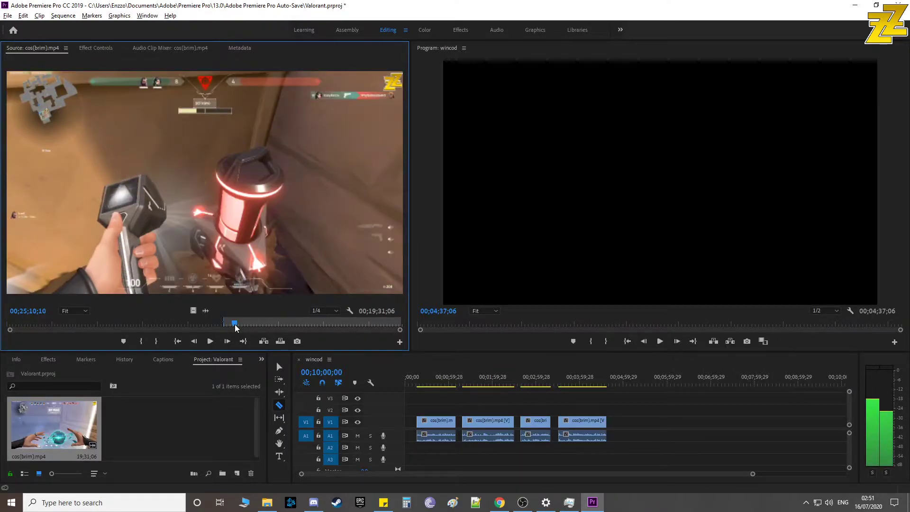
{"action": "left_click", "coordinate": [210, 341]}
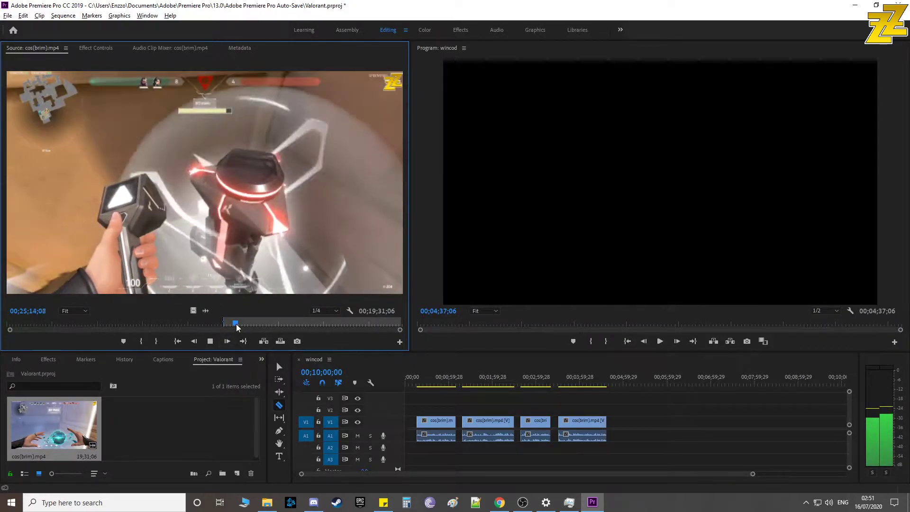
{"action": "left_click_drag", "start_coordinate": [236, 323], "coordinate": [235, 323]}
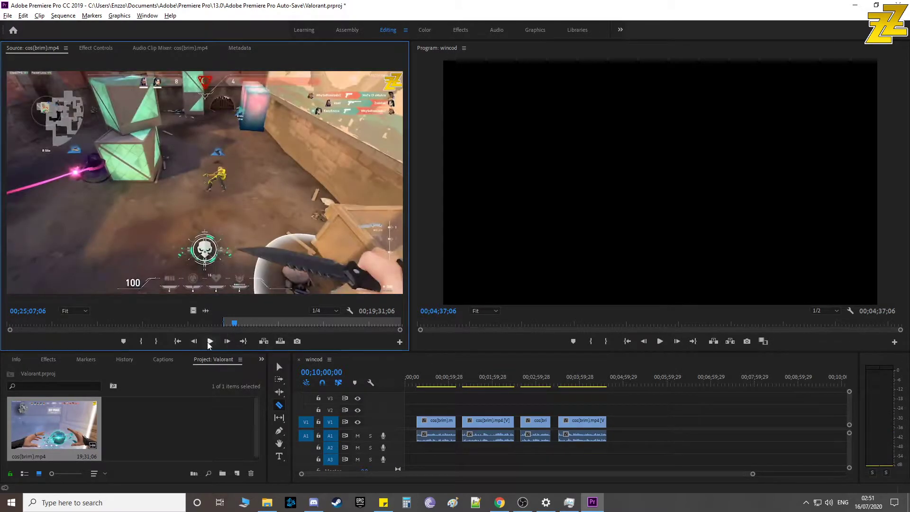
{"action": "left_click", "coordinate": [208, 342]}
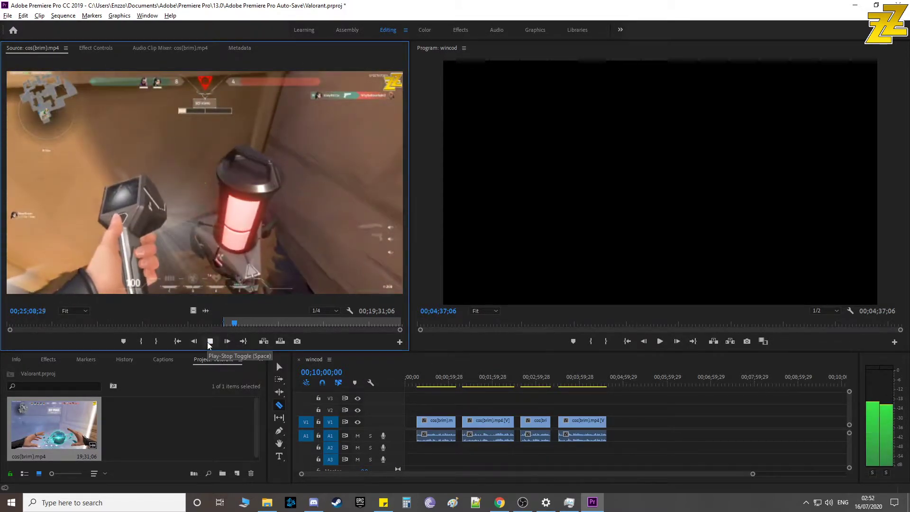
{"action": "left_click", "coordinate": [207, 343]}
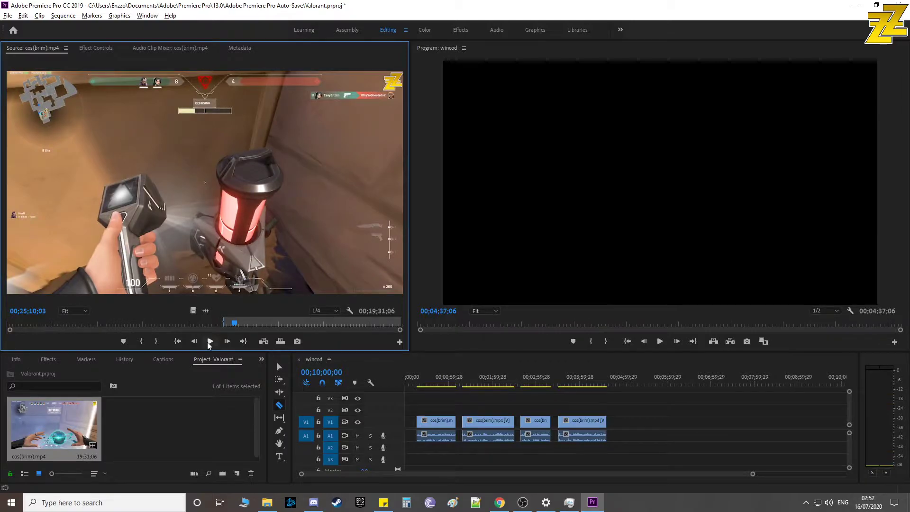
{"action": "left_click", "coordinate": [159, 341]}
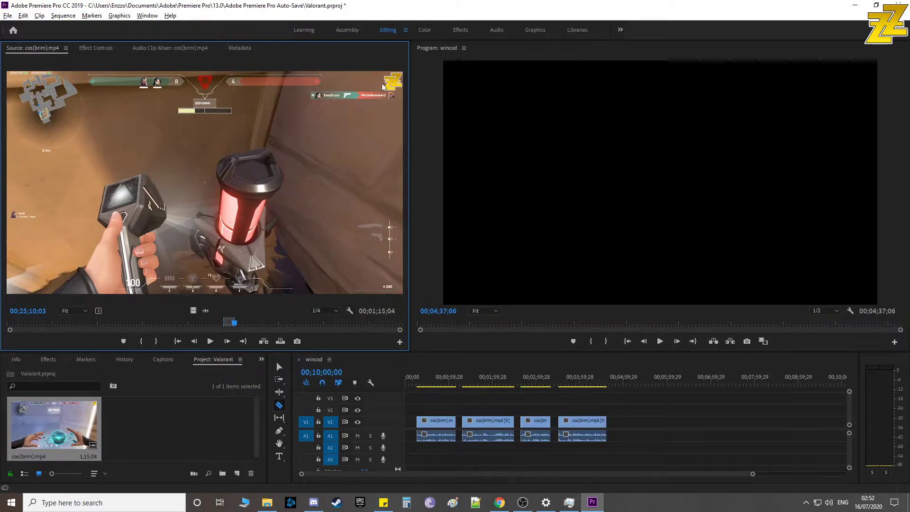
{"action": "left_click_drag", "start_coordinate": [614, 403], "coordinate": [618, 425]}
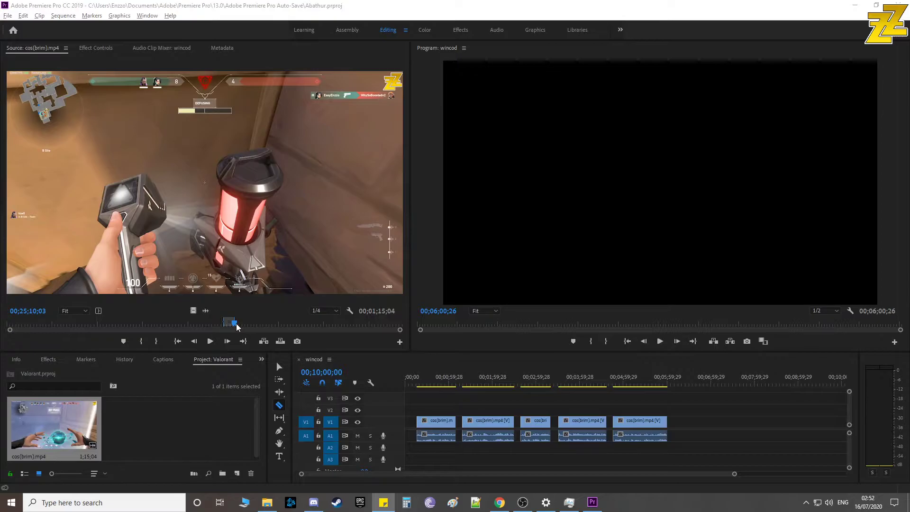
Find the early part of the round at score 9 to 6 in the source clip and mark the In point at about 00;29;22
{"action": "left_click_drag", "start_coordinate": [235, 323], "coordinate": [272, 330]}
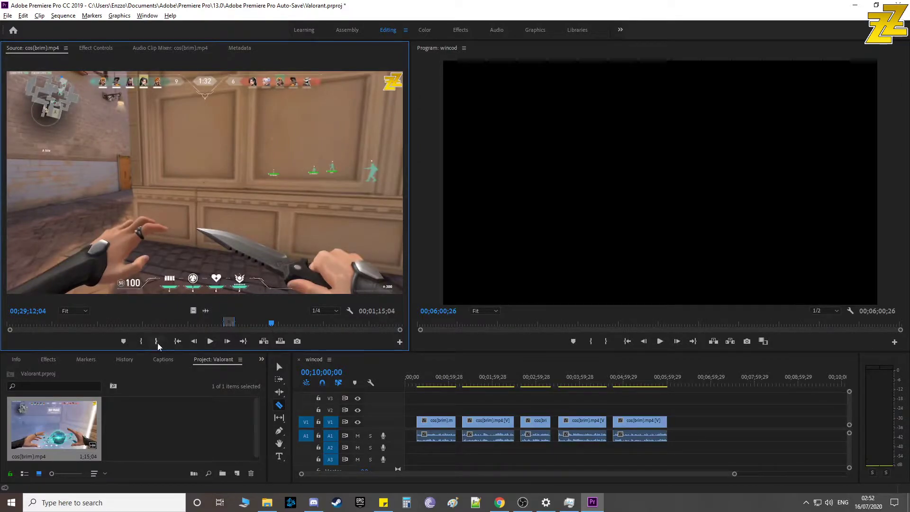
{"action": "key", "text": "i"}
{"action": "left_click", "coordinate": [205, 343]}
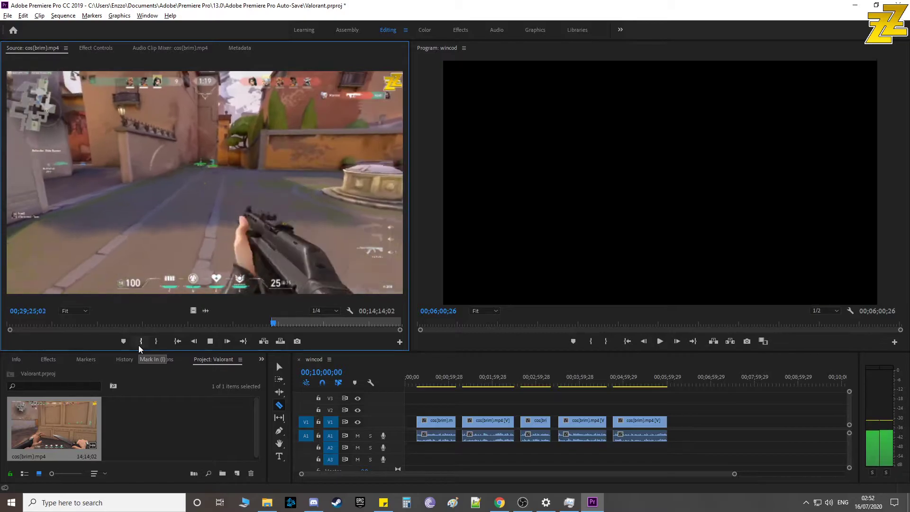
{"action": "left_click", "coordinate": [140, 341]}
{"action": "left_click", "coordinate": [210, 341]}
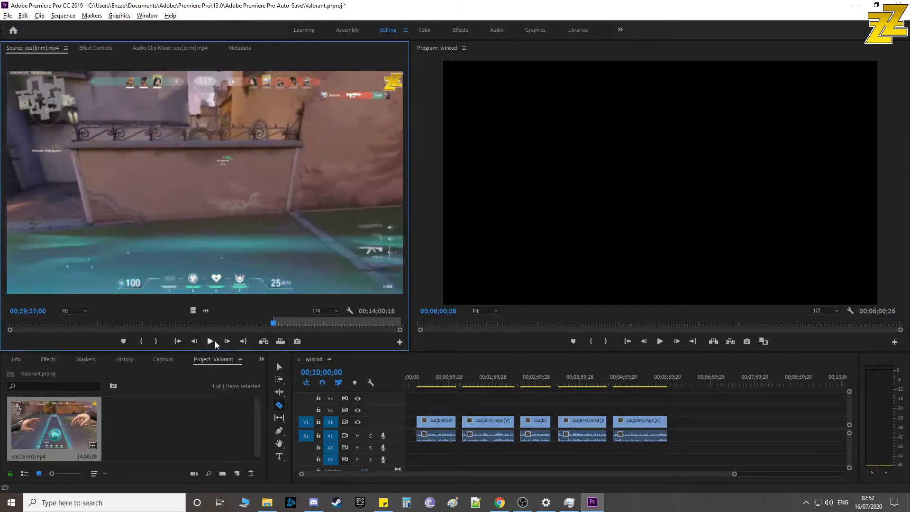
{"action": "left_click", "coordinate": [273, 324]}
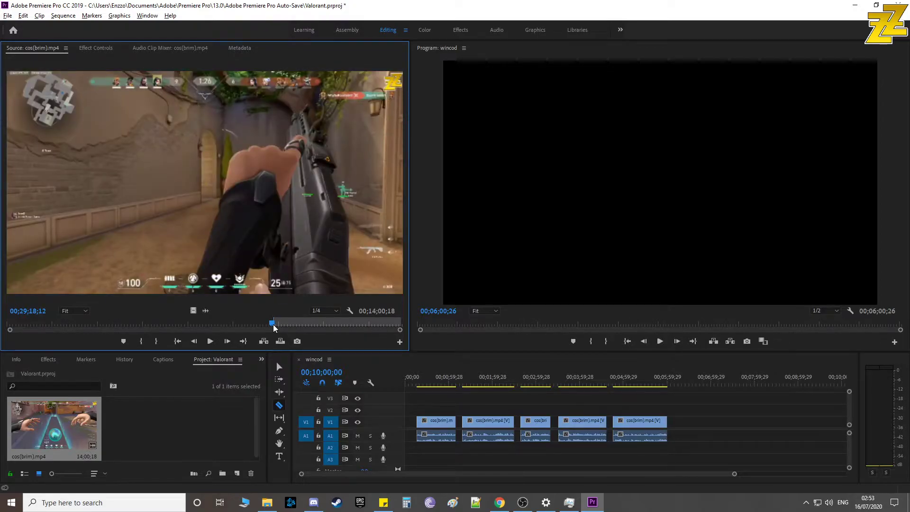
{"action": "left_click", "coordinate": [141, 341]}
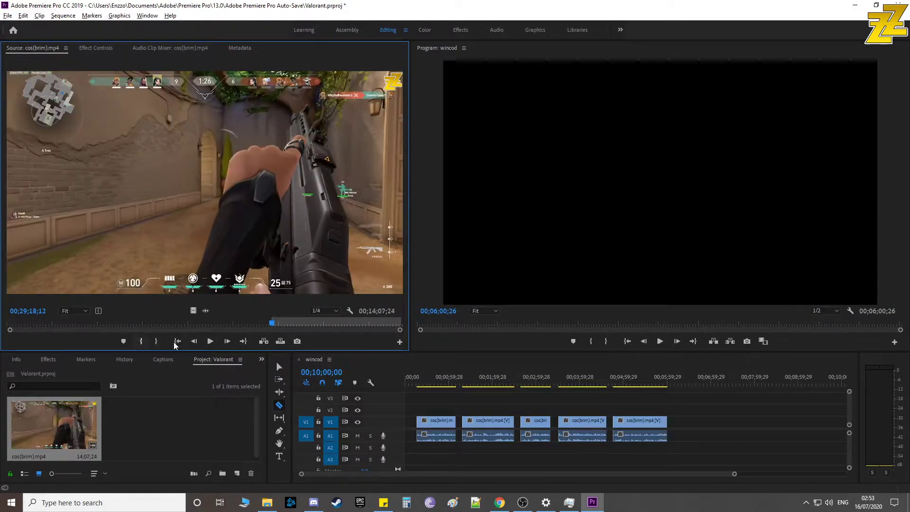
{"action": "left_click", "coordinate": [207, 343]}
{"action": "left_click", "coordinate": [142, 340]}
{"action": "left_click", "coordinate": [143, 341]}
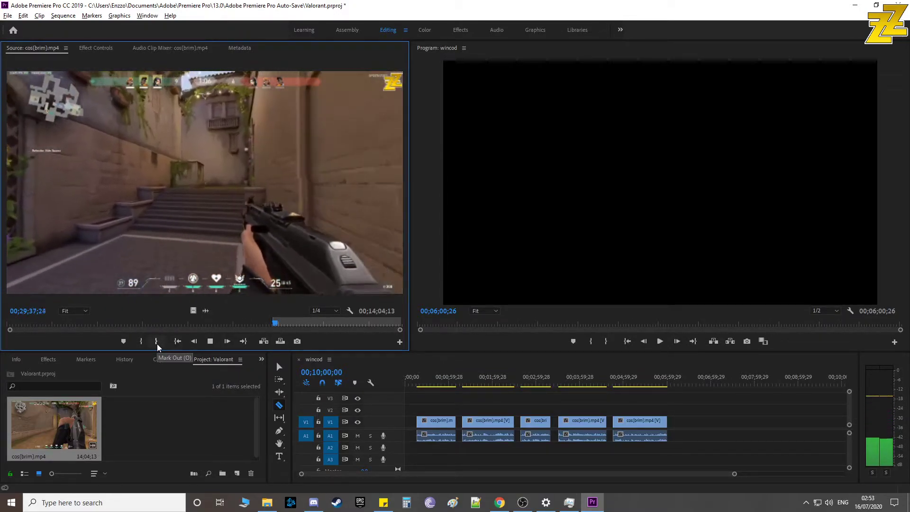
Mark the Out point at about 00;29;38 and place the section after the fifth clip on V1 and A1, leaving a small gap
{"action": "left_click", "coordinate": [157, 341]}
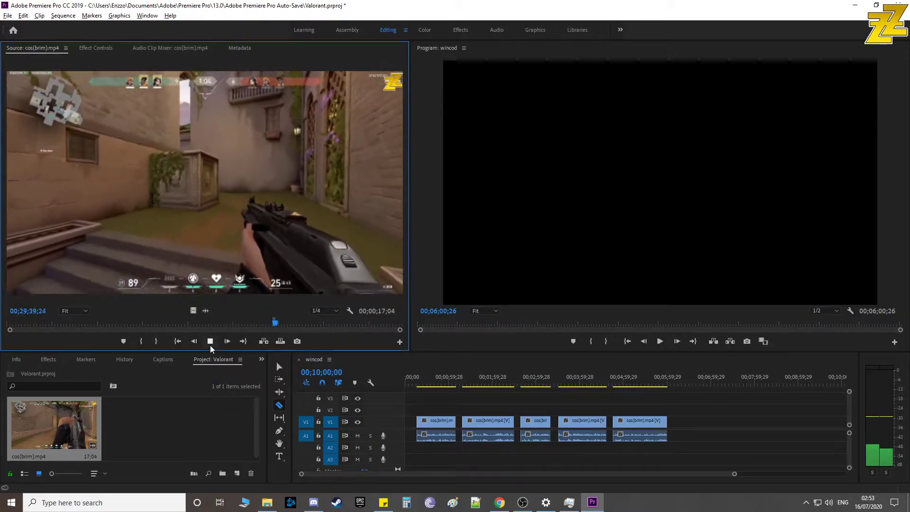
{"action": "left_click", "coordinate": [210, 346]}
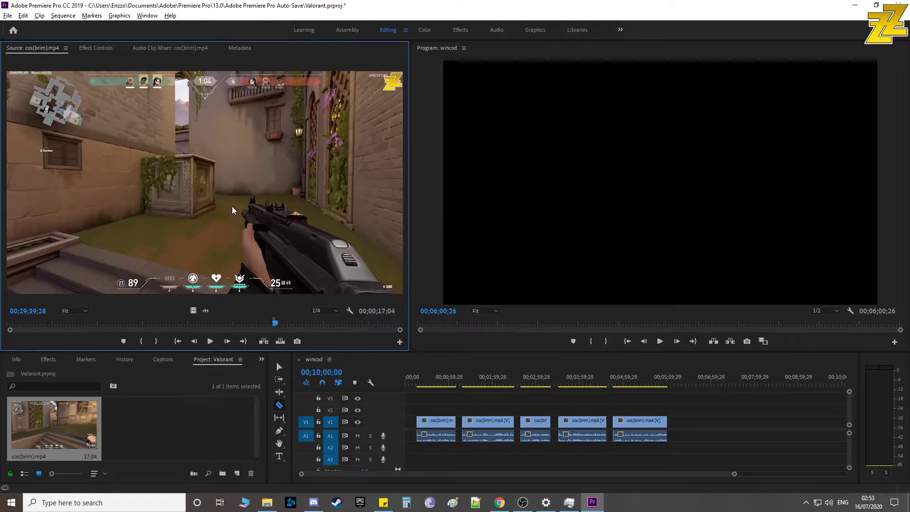
{"action": "left_click_drag", "start_coordinate": [601, 368], "coordinate": [681, 431]}
Mark the rest of the same round in the source clip, with the In point at 00;30;24;09 and the Out point at about 00;31;06
{"action": "left_click_drag", "start_coordinate": [277, 323], "coordinate": [283, 324]}
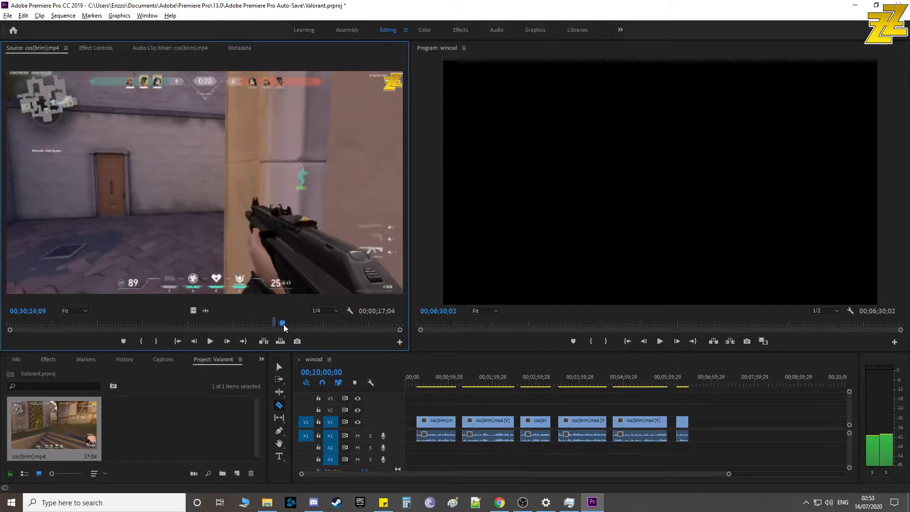
{"action": "key", "text": "i"}
{"action": "left_click", "coordinate": [206, 345]}
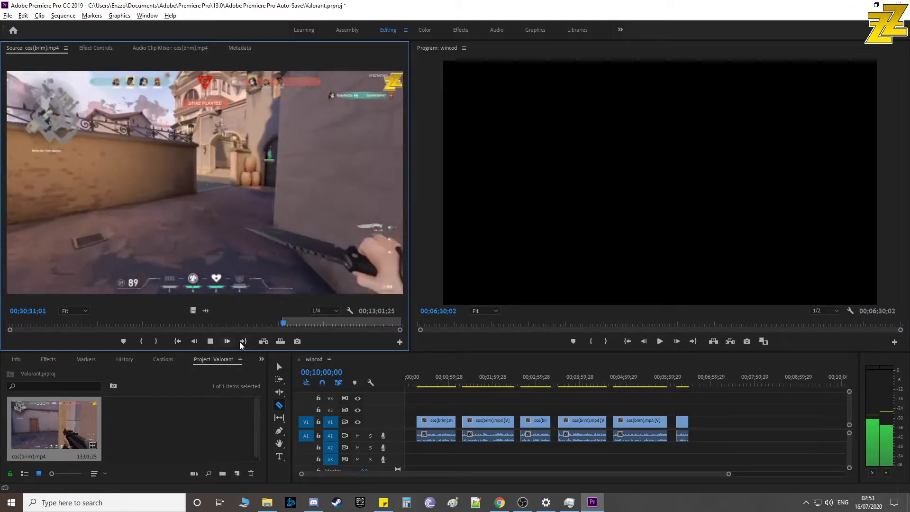
{"action": "left_click_drag", "start_coordinate": [282, 322], "coordinate": [289, 322]}
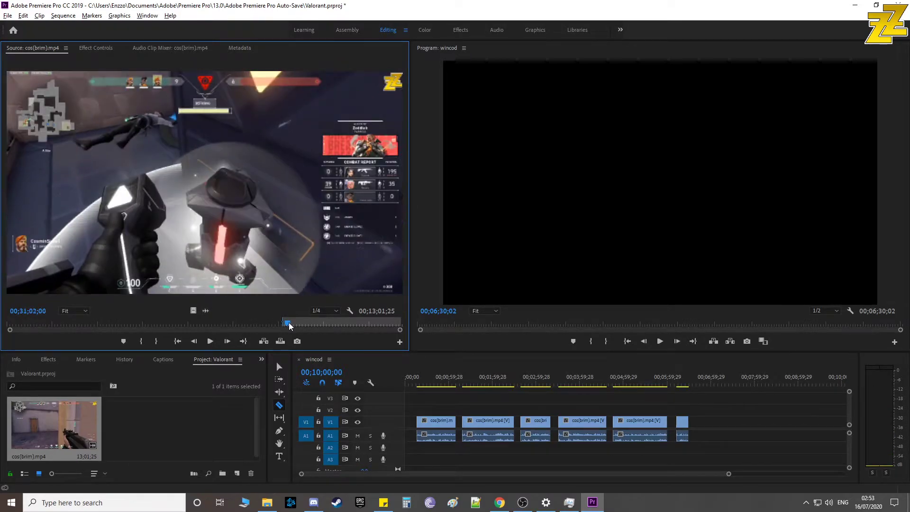
{"action": "left_click", "coordinate": [209, 342]}
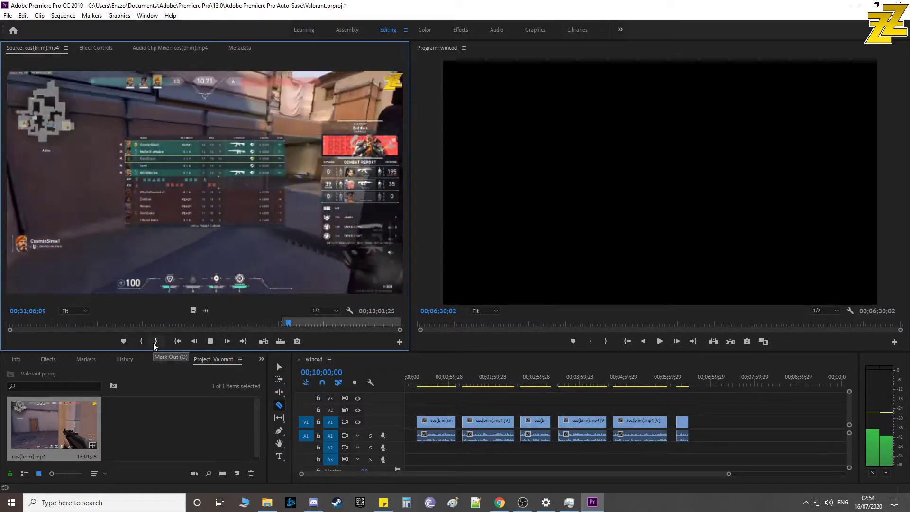
{"action": "left_click", "coordinate": [155, 341]}
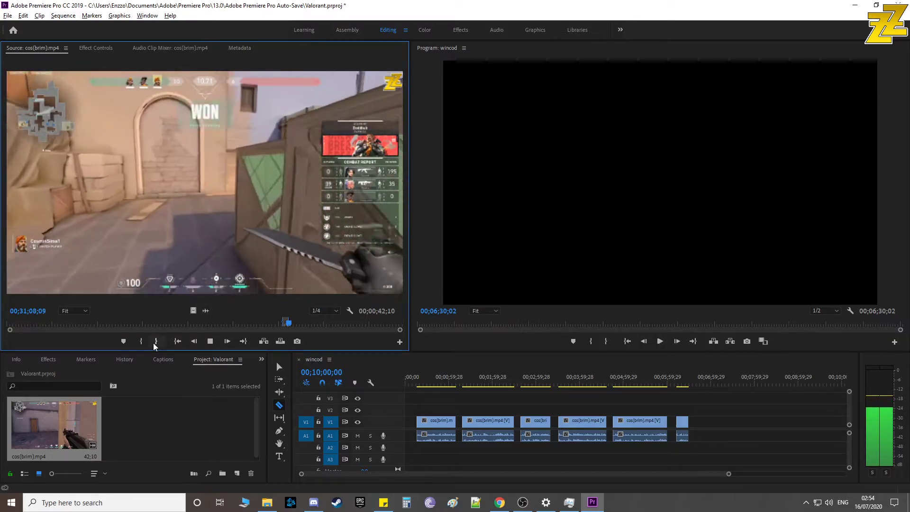
Place the marked section directly against the end of the sixth clip on tracks V1 and A1 and save the project
{"action": "left_click_drag", "start_coordinate": [191, 183], "coordinate": [687, 420]}
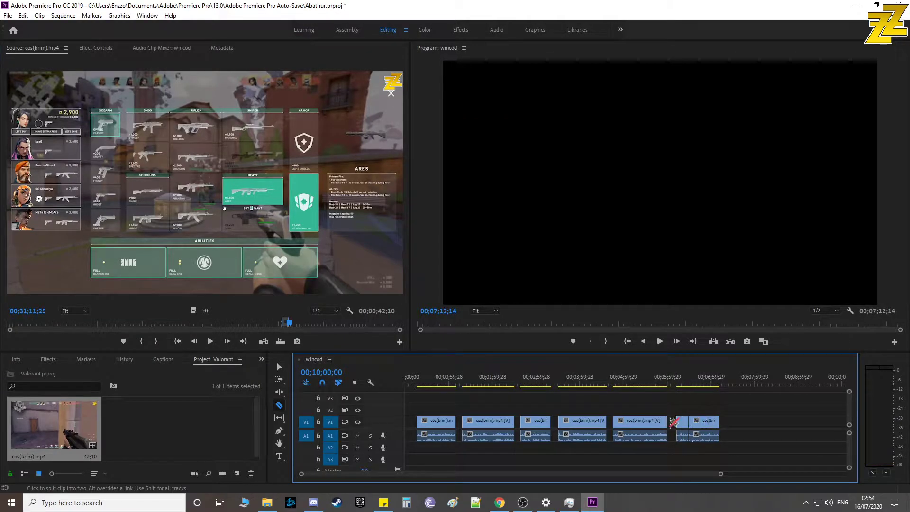
{"action": "key", "text": "ctrl+s"}
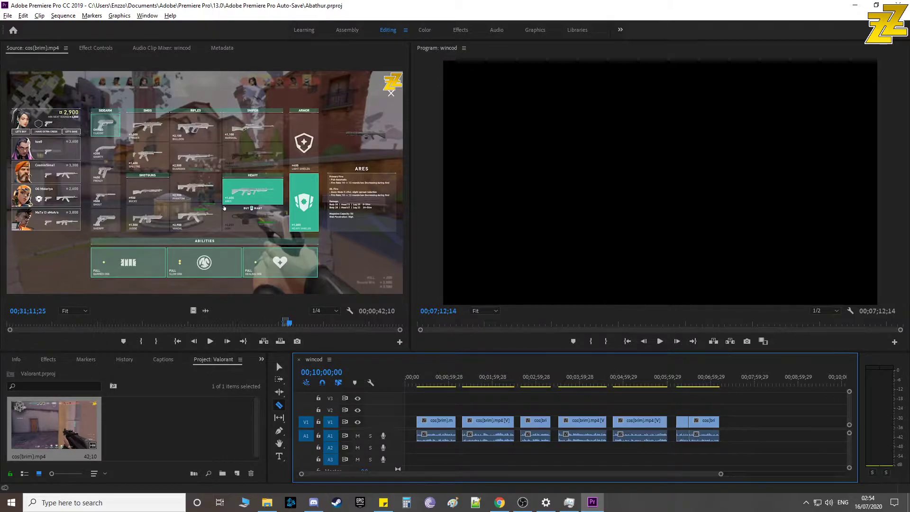
Review the following buy phase in the source clip and mark the In point near its start at 00;31;19;29
{"action": "left_click", "coordinate": [210, 341]}
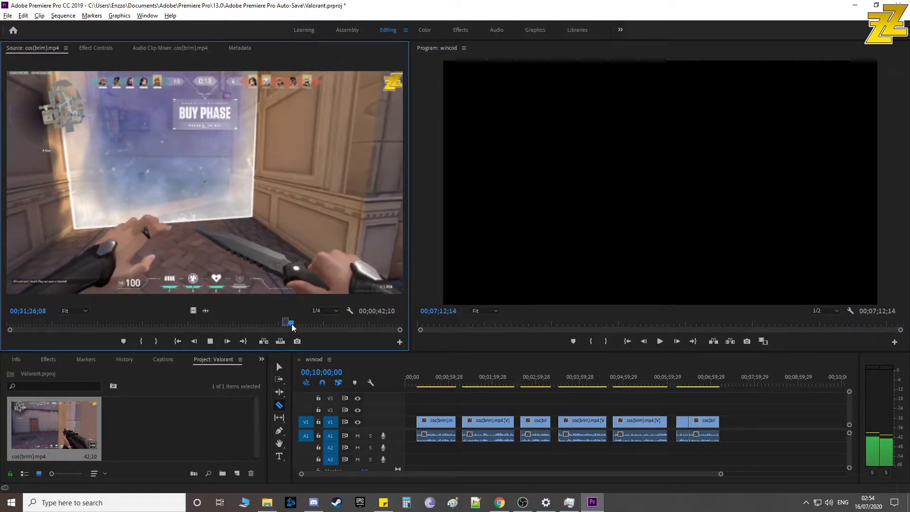
{"action": "left_click", "coordinate": [291, 323]}
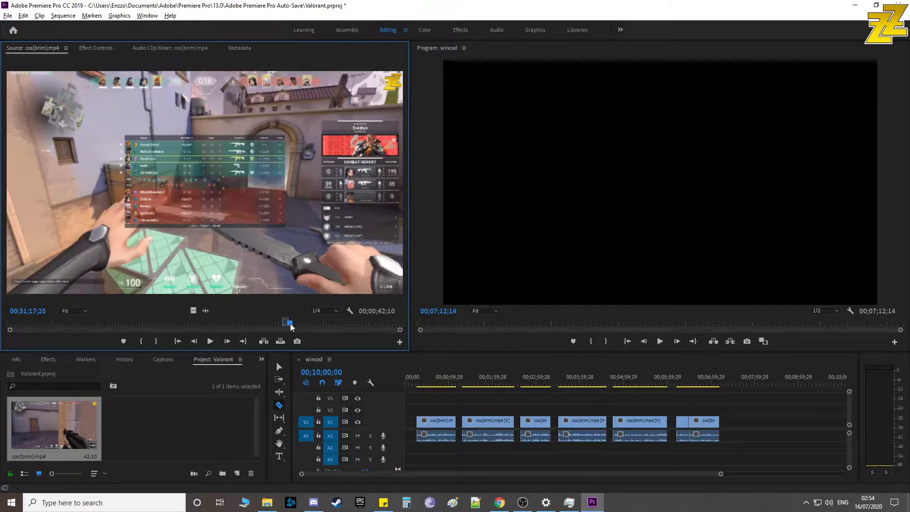
{"action": "left_click_drag", "start_coordinate": [290, 323], "coordinate": [287, 323]}
{"action": "left_click", "coordinate": [210, 341]}
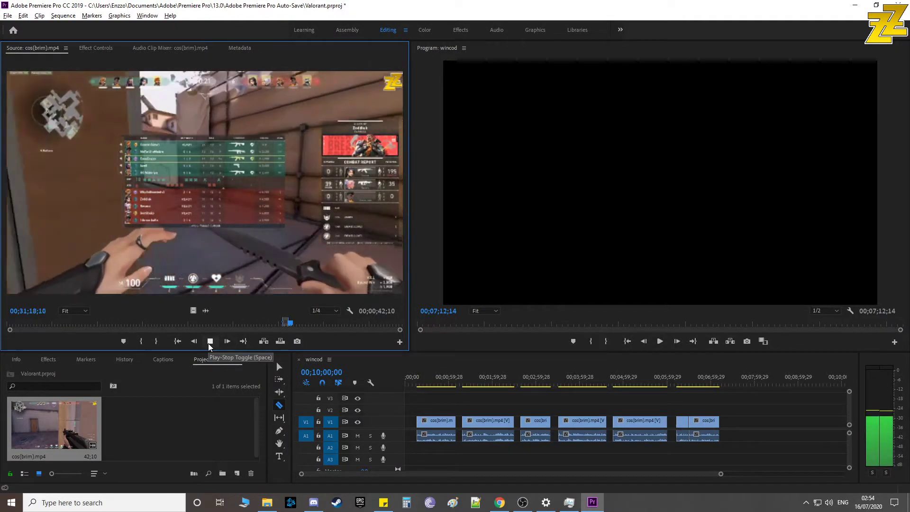
{"action": "left_click", "coordinate": [209, 342]}
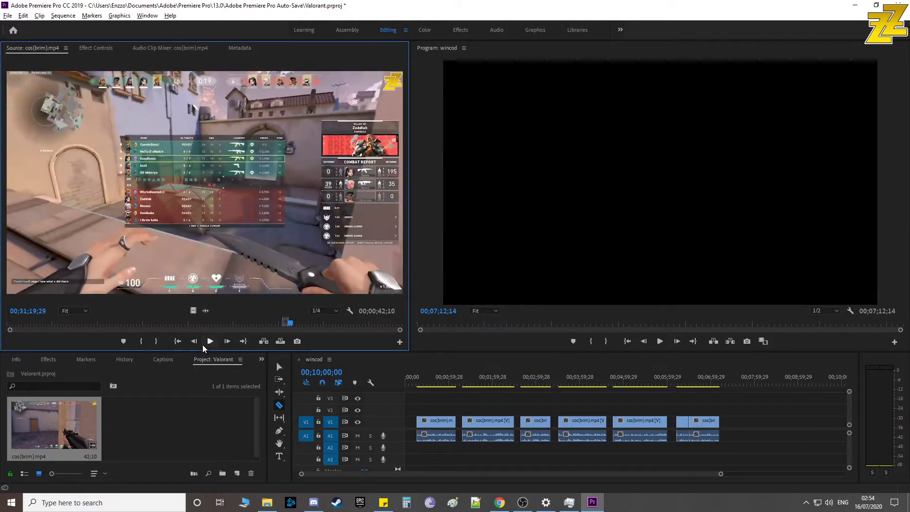
{"action": "left_click", "coordinate": [140, 346]}
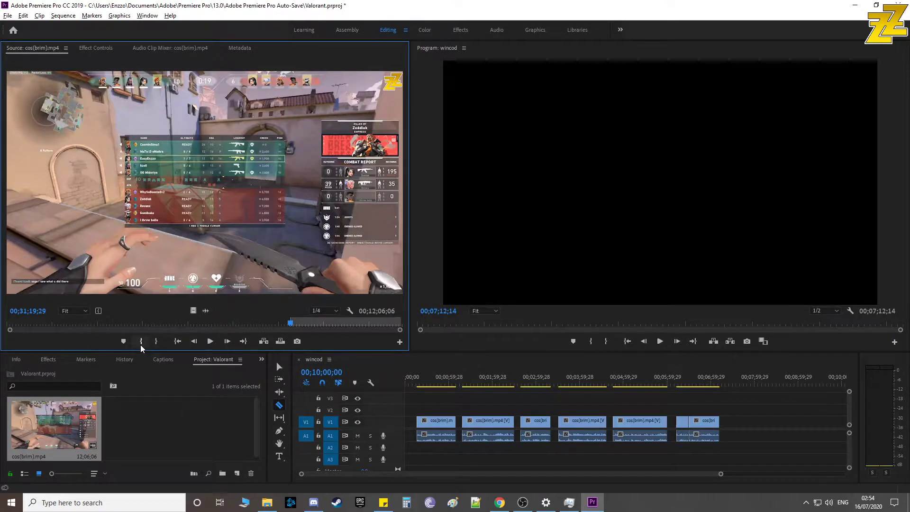
Mark the Out point just after the round starts at 00;31;44;18 and place the section directly after the seventh clip on V1 and A1
{"action": "left_click_drag", "start_coordinate": [293, 326], "coordinate": [294, 326]}
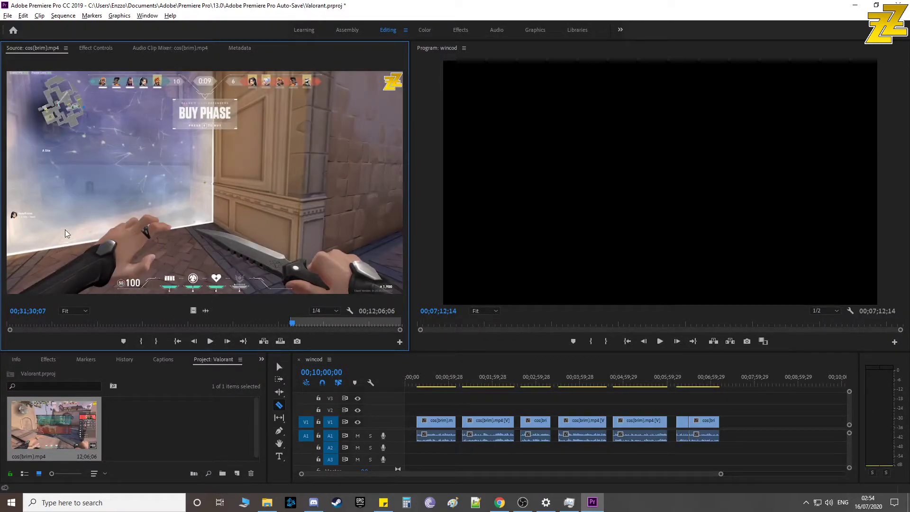
{"action": "left_click", "coordinate": [209, 345]}
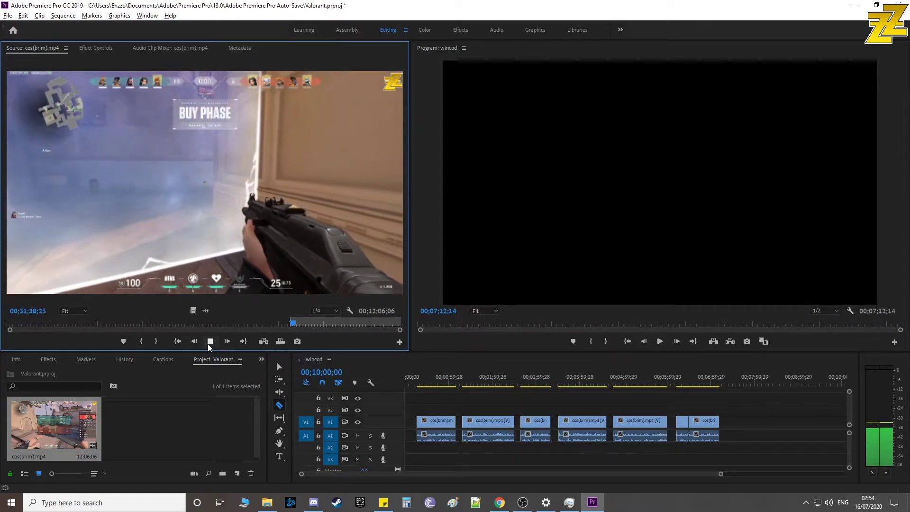
{"action": "left_click", "coordinate": [208, 345]}
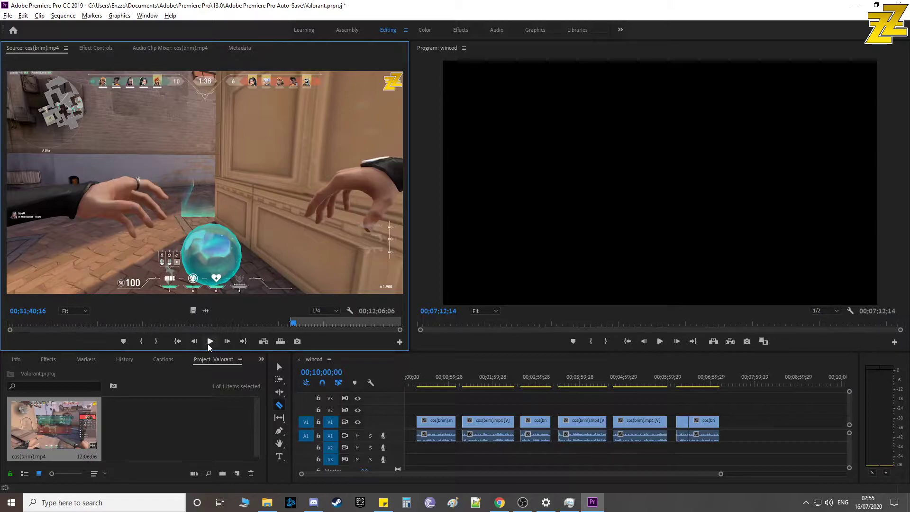
{"action": "left_click", "coordinate": [208, 344]}
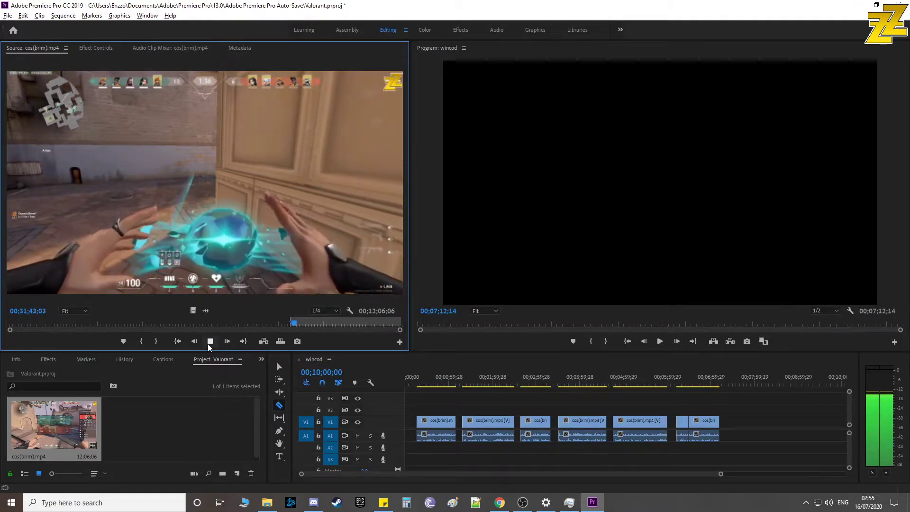
{"action": "left_click", "coordinate": [209, 345]}
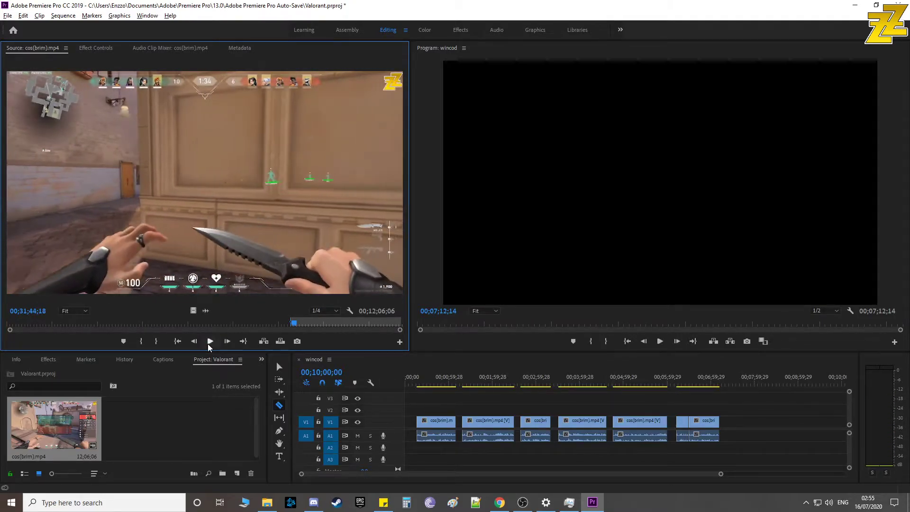
{"action": "left_click", "coordinate": [155, 341]}
{"action": "left_click_drag", "start_coordinate": [208, 206], "coordinate": [722, 434]}
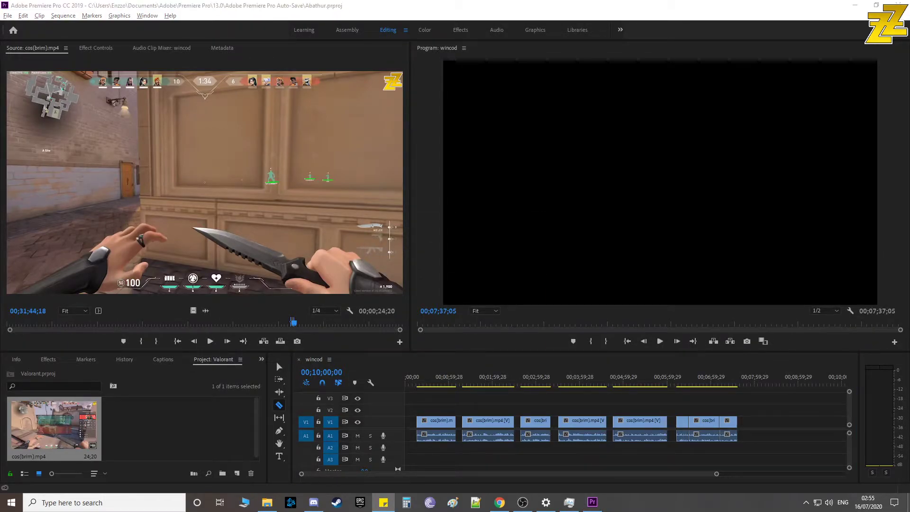
Find the next wanted round in the source clip and mark the In point at about 00;37;12;16
{"action": "left_click_drag", "start_coordinate": [295, 321], "coordinate": [346, 331]}
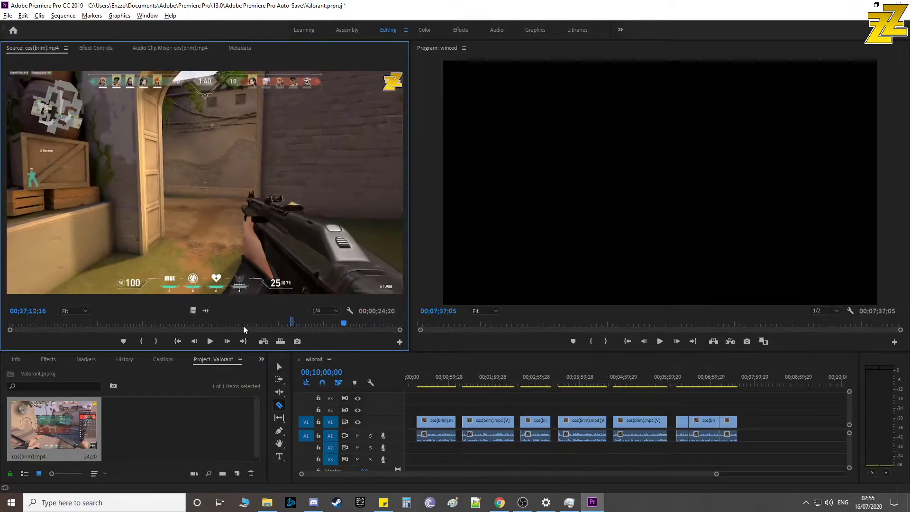
{"action": "left_click", "coordinate": [144, 341]}
{"action": "left_click", "coordinate": [210, 341]}
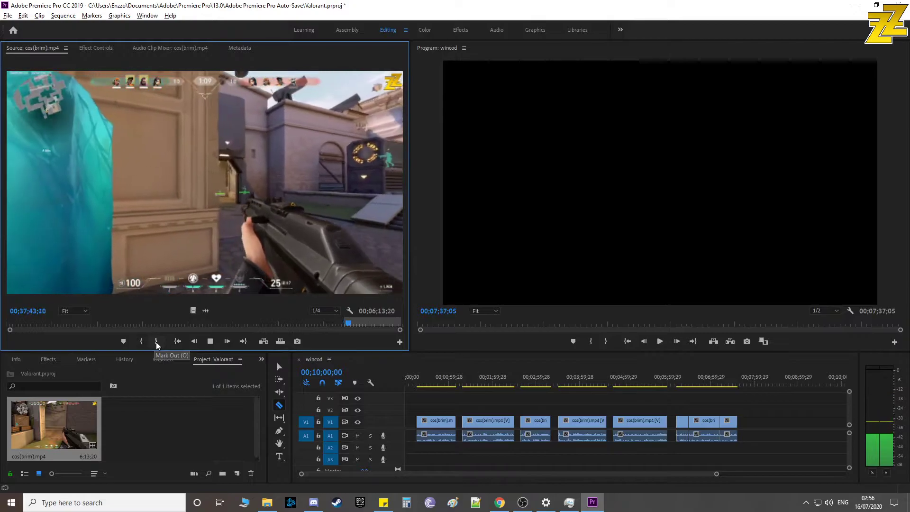
Mark the Out point at about 00;37;53 and place the section on V1 and A1, a short gap after the eighth clip
{"action": "left_click", "coordinate": [157, 343]}
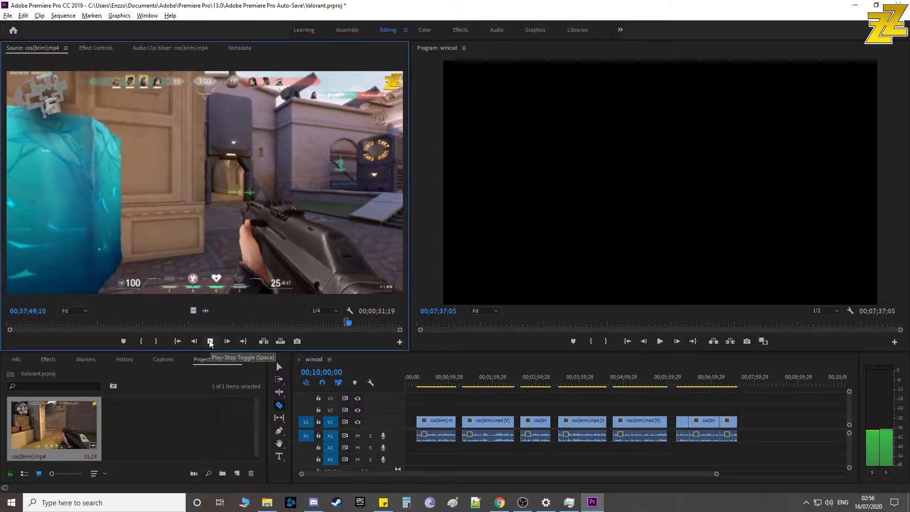
{"action": "left_click", "coordinate": [155, 342]}
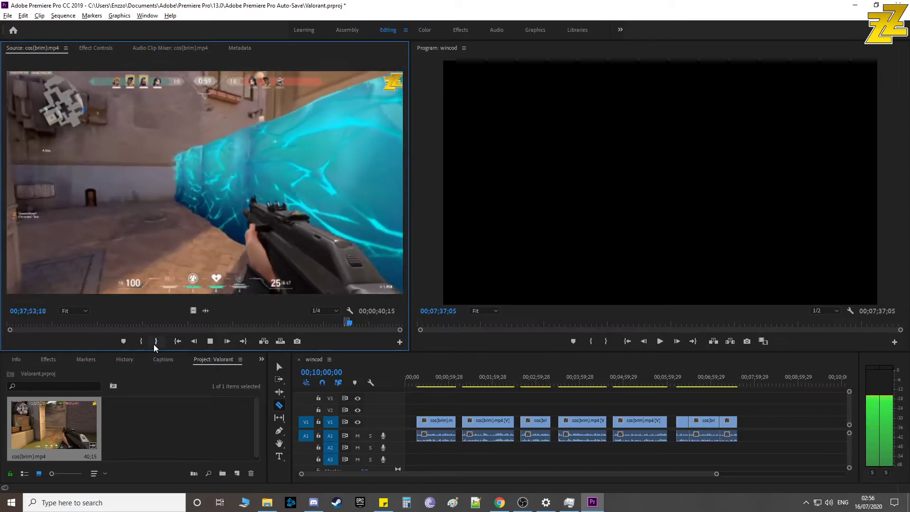
{"action": "left_click_drag", "start_coordinate": [193, 202], "coordinate": [488, 182]}
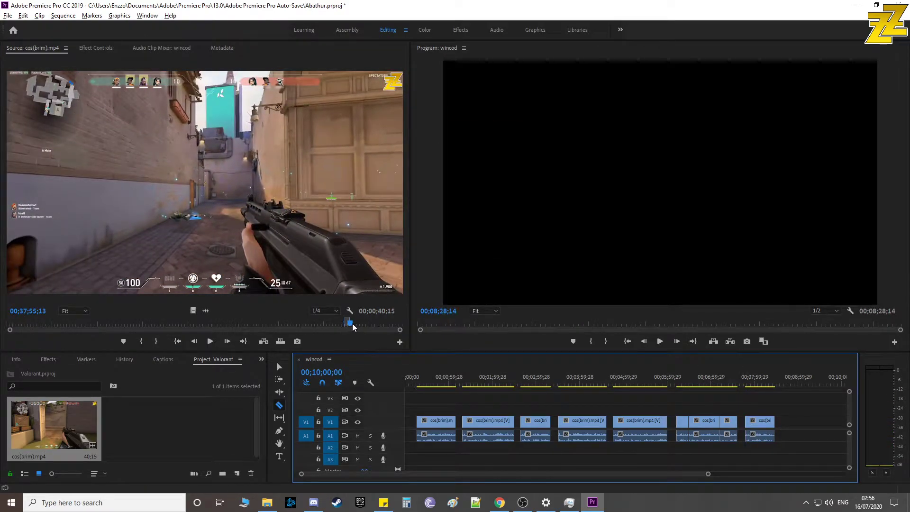
Mark the In point for the continuation of the same round in the source clip at about 00;38;15
{"action": "mouse_move", "coordinate": [351, 327]}
{"action": "left_mouse_down"}
{"action": "mouse_move", "coordinate": [362, 329]}
{"action": "mouse_move", "coordinate": [354, 329]}
{"action": "left_mouse_up"}
{"action": "left_click", "coordinate": [141, 342]}
{"action": "left_click", "coordinate": [209, 349]}
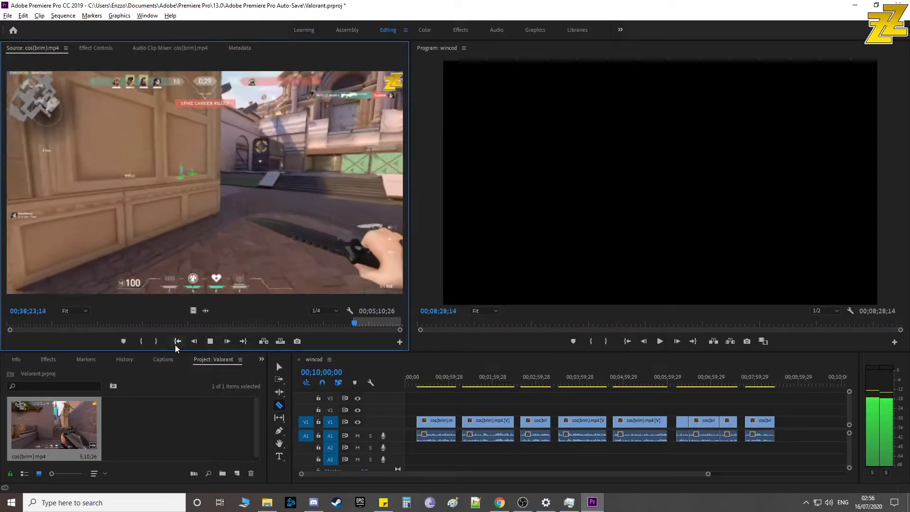
Mark the Out point at the round's end, about 00;38;50, and place the section on V1 and A1 after the ninth clip
{"action": "left_click", "coordinate": [155, 341]}
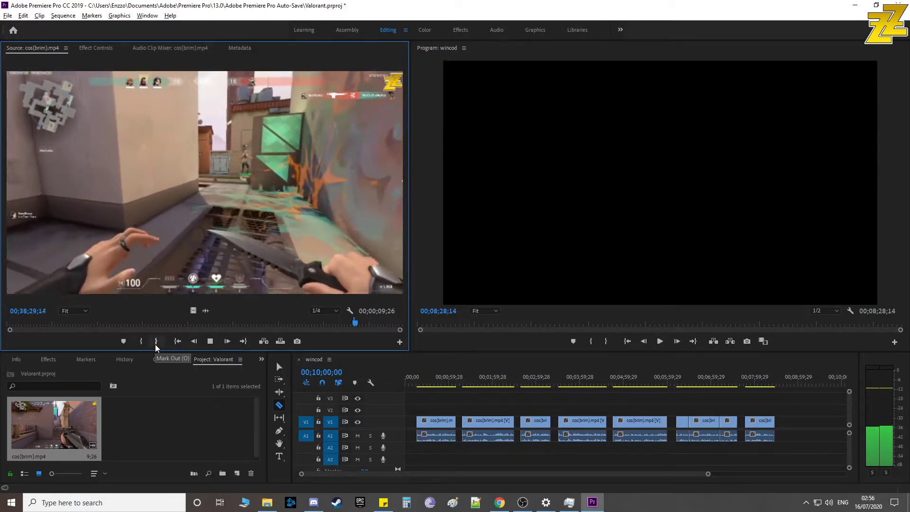
{"action": "left_click", "coordinate": [156, 347]}
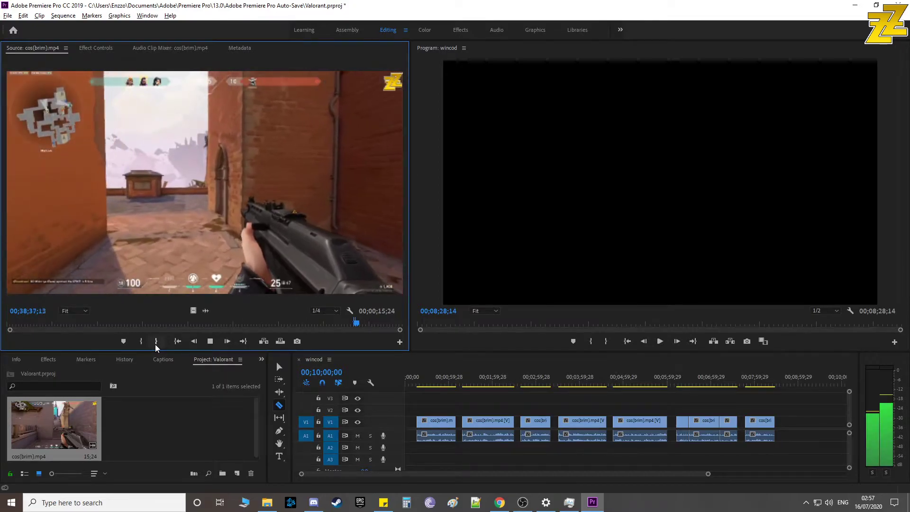
{"action": "key", "text": "space"}
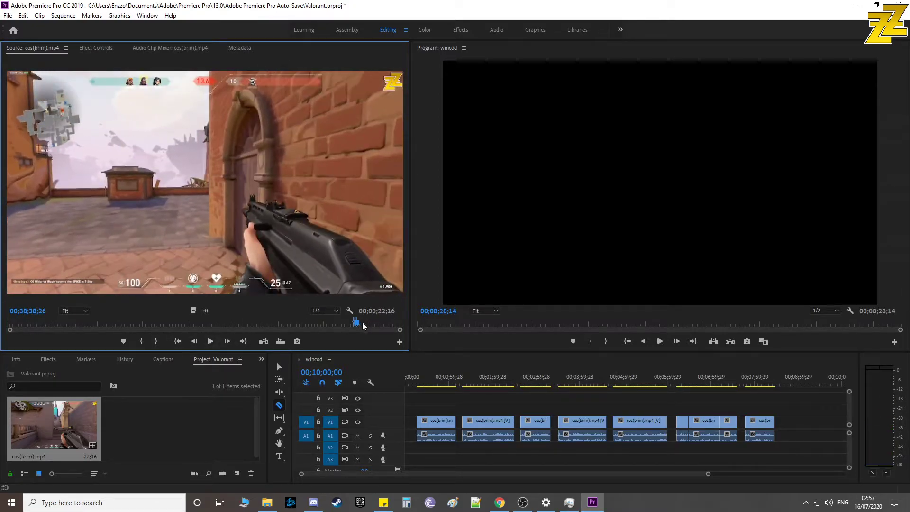
{"action": "left_click_drag", "start_coordinate": [359, 326], "coordinate": [359, 326]}
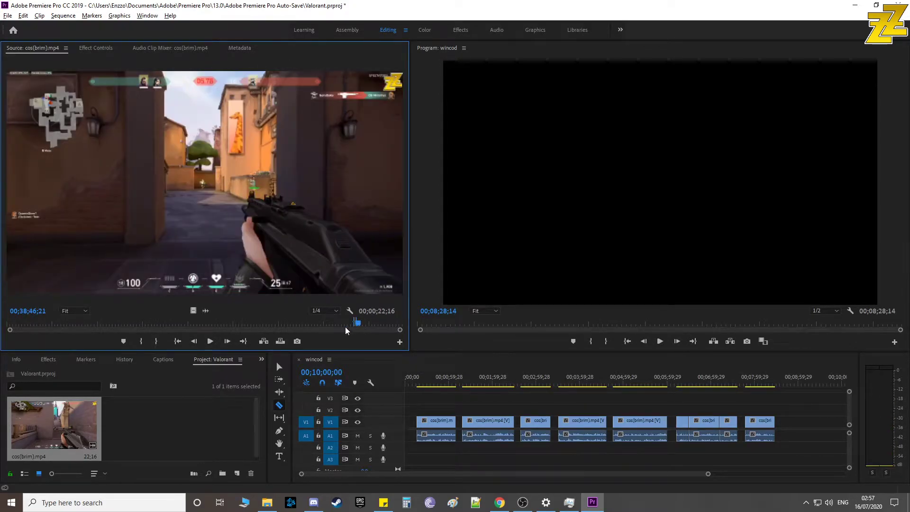
{"action": "left_click", "coordinate": [204, 342]}
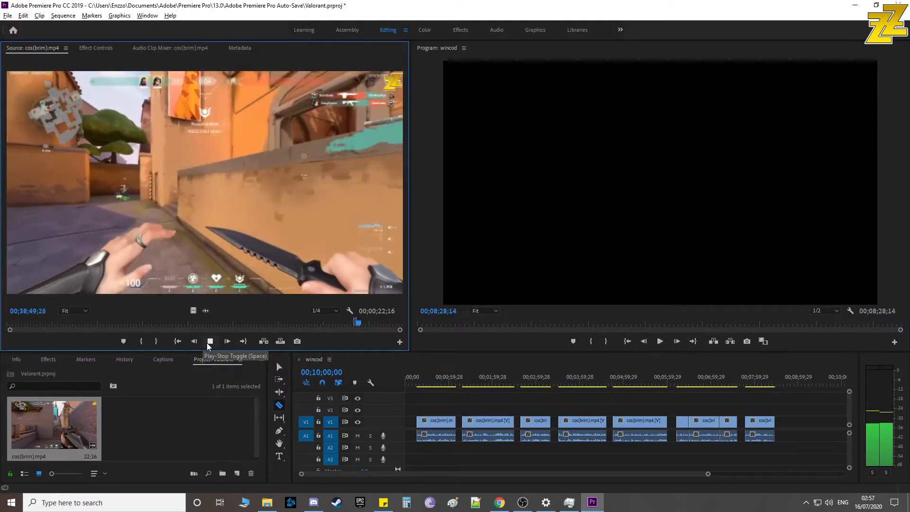
{"action": "left_click", "coordinate": [209, 342]}
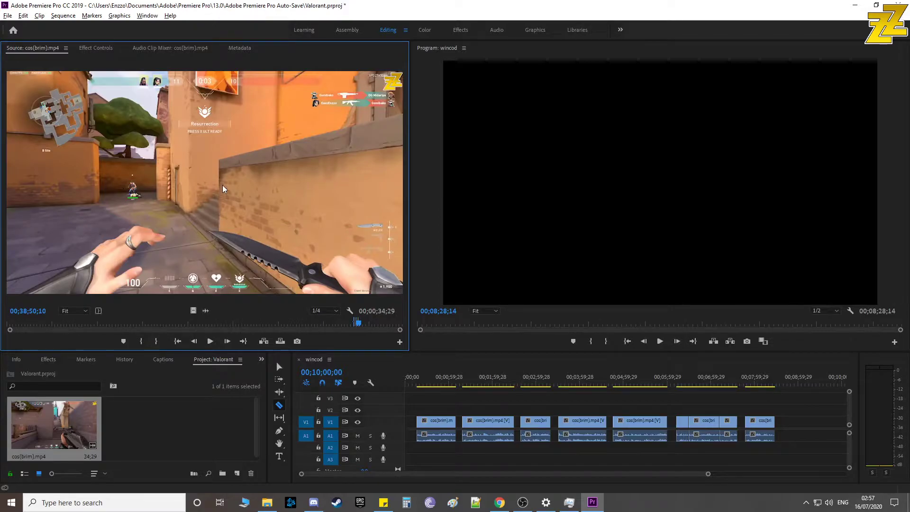
{"action": "left_click_drag", "start_coordinate": [221, 182], "coordinate": [787, 421]}
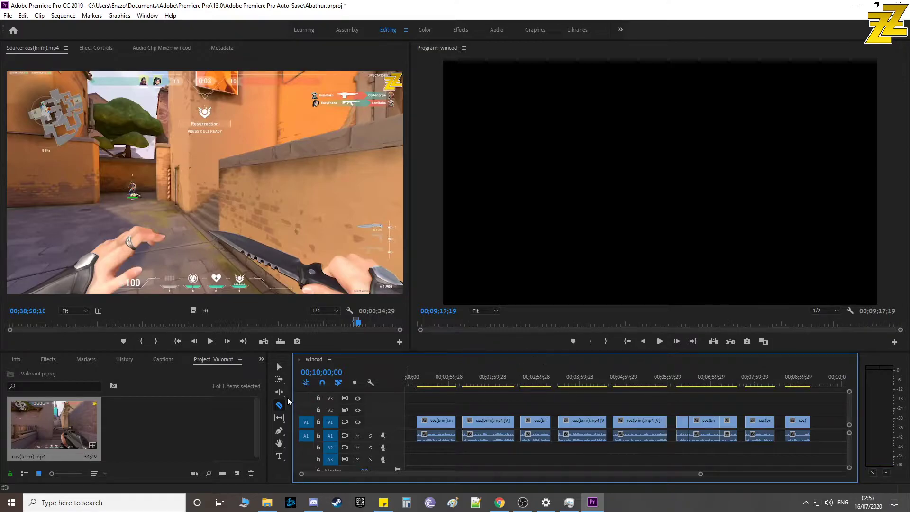
Move the newly placed clip directly against the end of the ninth clip on V1 and A1 and save the project
{"action": "left_click", "coordinate": [278, 368]}
{"action": "left_click", "coordinate": [754, 382]}
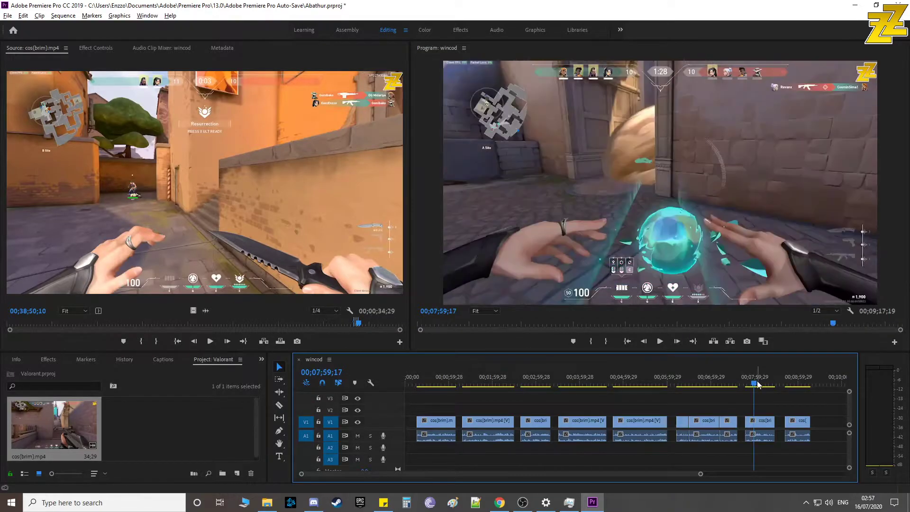
{"action": "left_click_drag", "start_coordinate": [755, 387], "coordinate": [805, 385]}
{"action": "left_click", "coordinate": [794, 435]}
{"action": "left_click_drag", "start_coordinate": [796, 424], "coordinate": [785, 425]}
{"action": "key", "text": "ctrl+s"}
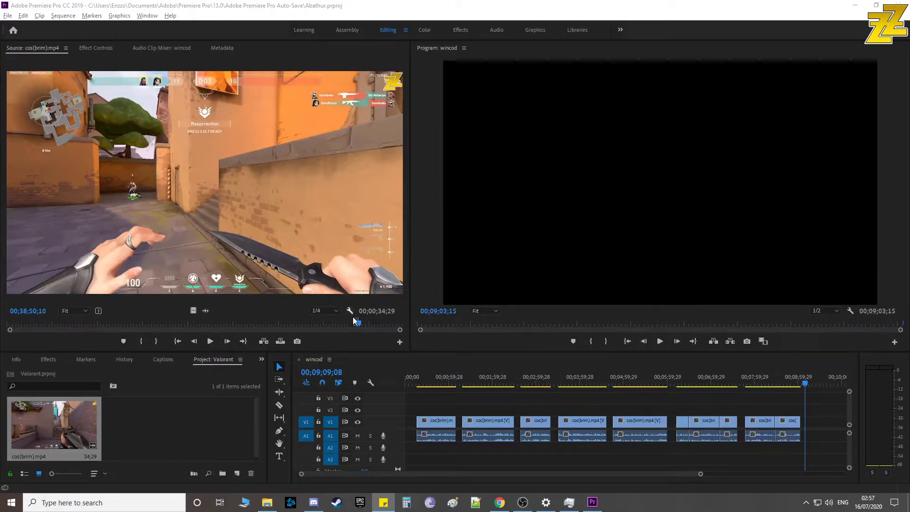
Find the action in the following round of the source clip and mark the In point at about 00;40;15
{"action": "left_click_drag", "start_coordinate": [360, 323], "coordinate": [373, 323]}
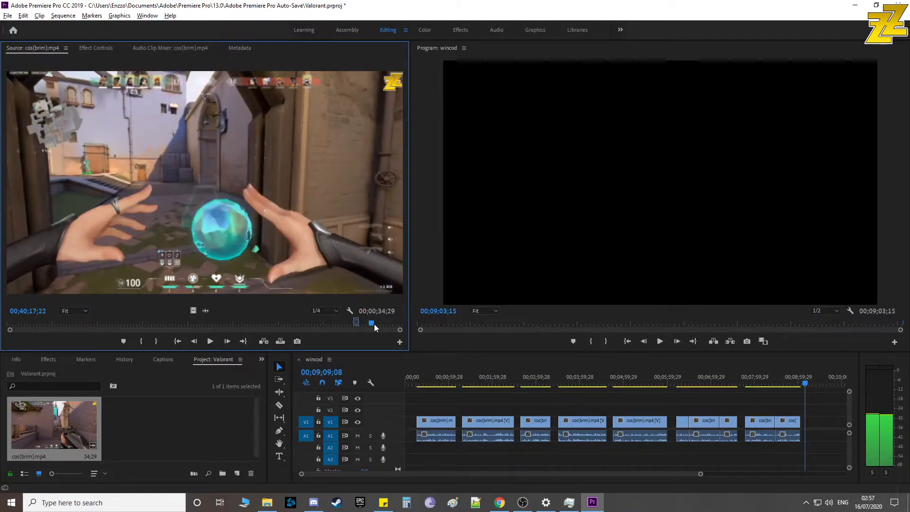
{"action": "left_click", "coordinate": [141, 341]}
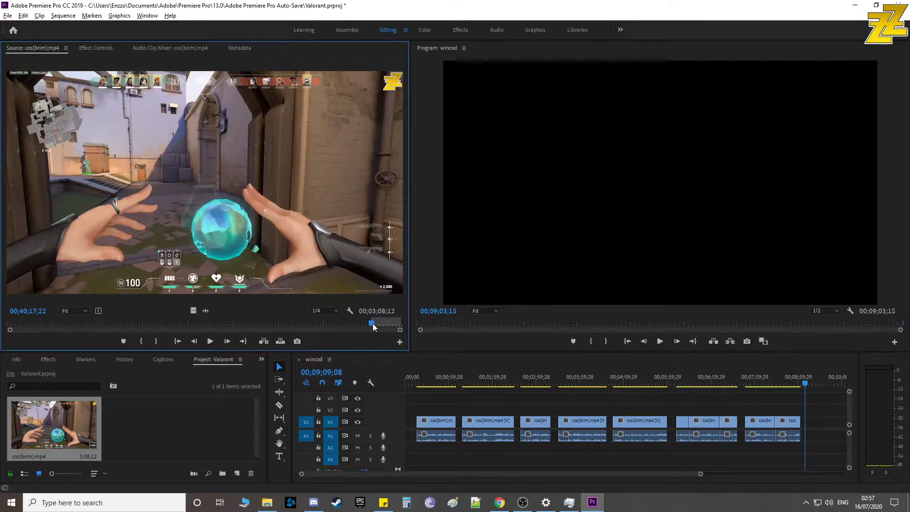
{"action": "left_click_drag", "start_coordinate": [372, 323], "coordinate": [372, 324]}
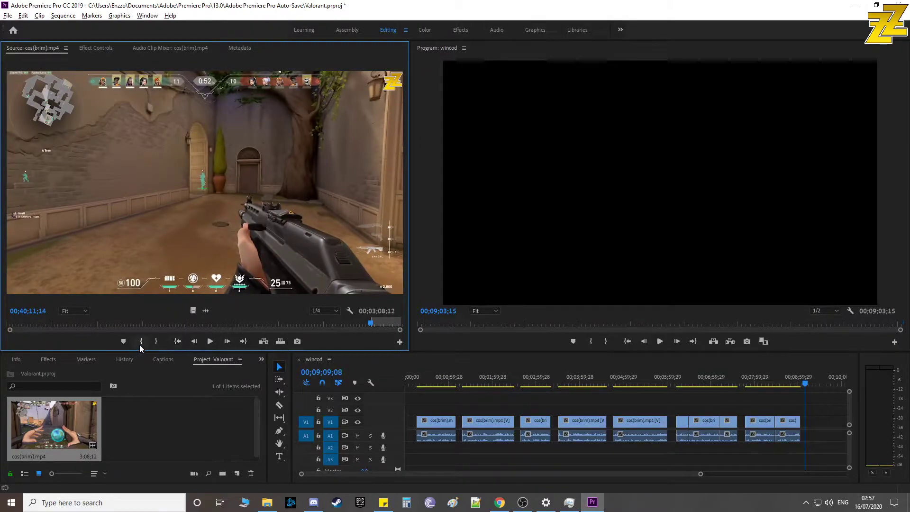
{"action": "left_click", "coordinate": [210, 341]}
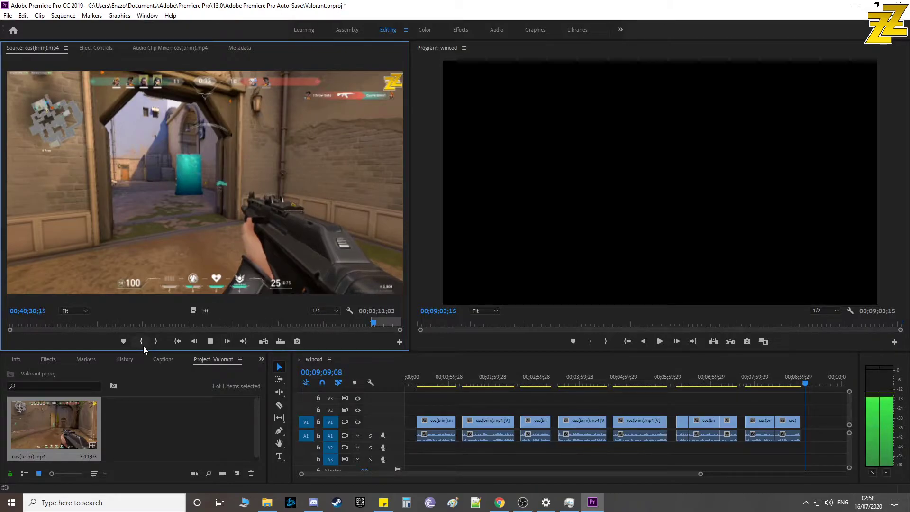
Mark the Out point after the round win at about 00;40;47 and place the section on V1 and A1 at 00;09;09;08
{"action": "left_click", "coordinate": [204, 343]}
{"action": "left_click_drag", "start_coordinate": [376, 325], "coordinate": [378, 325]}
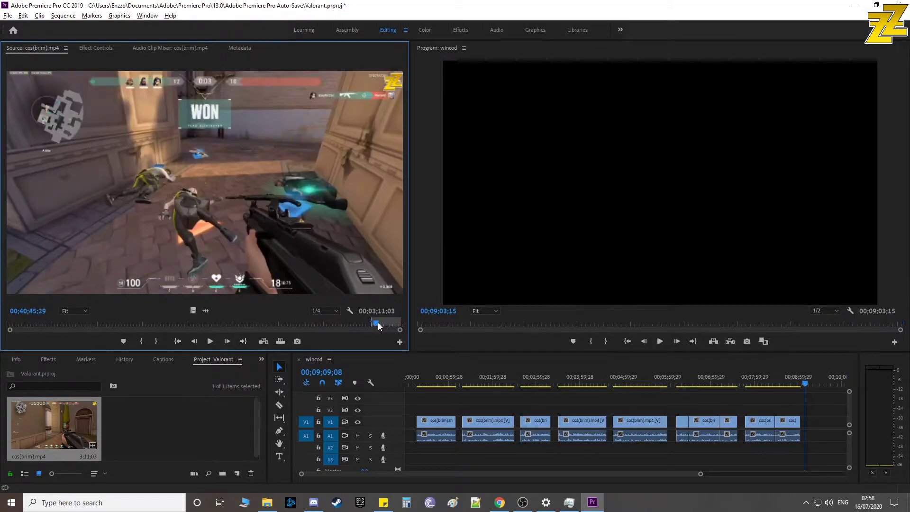
{"action": "left_click_drag", "start_coordinate": [377, 322], "coordinate": [376, 323]}
{"action": "left_click", "coordinate": [205, 342]}
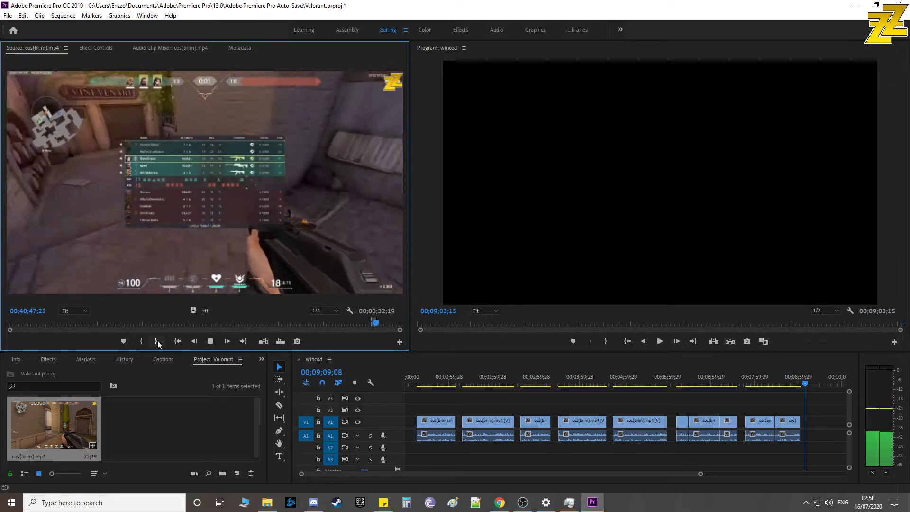
{"action": "left_click", "coordinate": [158, 341]}
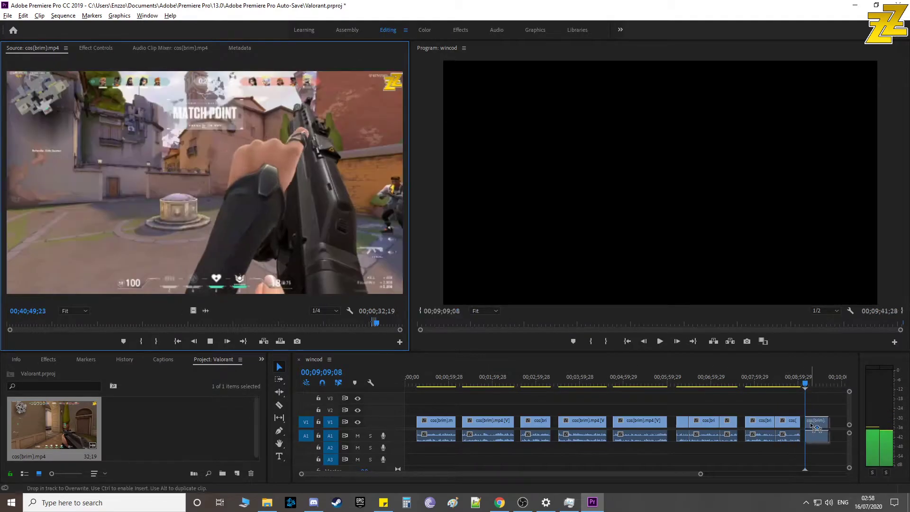
{"action": "left_click", "coordinate": [645, 391]}
{"action": "key", "text": "."}
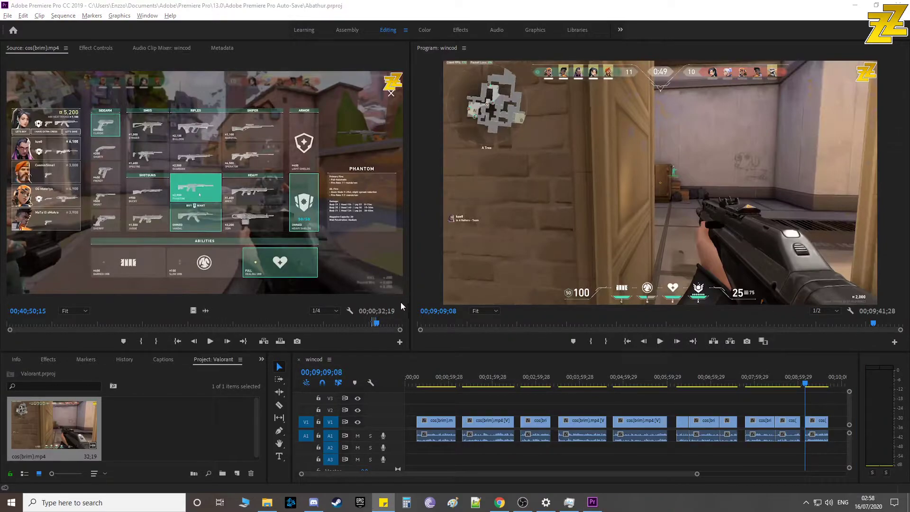
Find the start of the action in the match-point round and mark the In point at about 00;41;43
{"action": "mouse_move", "coordinate": [378, 326]}
{"action": "left_mouse_down"}
{"action": "mouse_move", "coordinate": [393, 324]}
{"action": "mouse_move", "coordinate": [386, 322]}
{"action": "left_mouse_up"}
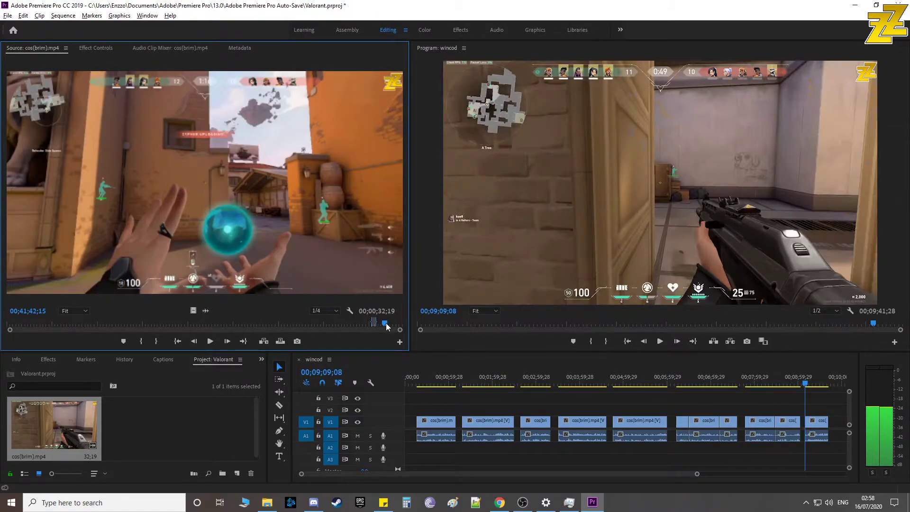
{"action": "left_click_drag", "start_coordinate": [386, 323], "coordinate": [385, 324]}
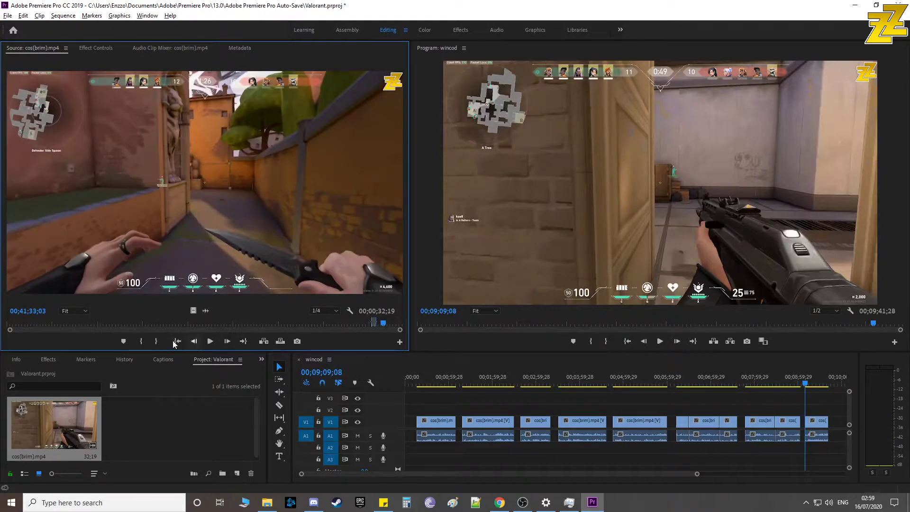
{"action": "left_click", "coordinate": [140, 342]}
{"action": "left_click", "coordinate": [211, 341]}
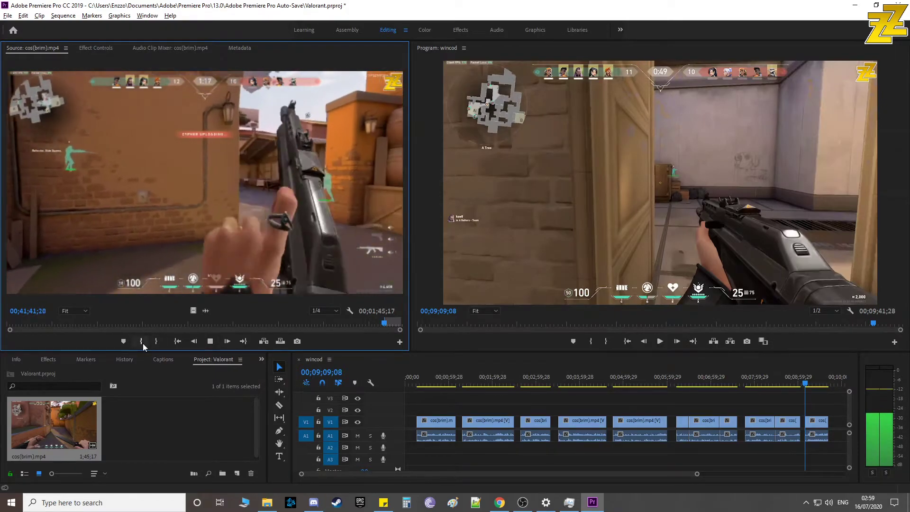
{"action": "left_click", "coordinate": [142, 342]}
{"action": "left_click", "coordinate": [142, 342]}
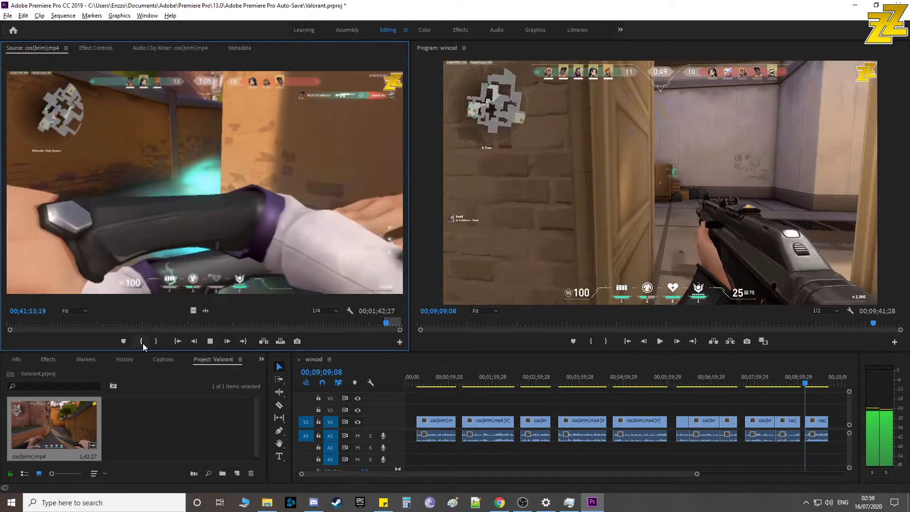
Find the victory screen that ends the match-point round in the source clip and mark the Out point at about 00;42;50
{"action": "left_click", "coordinate": [210, 341]}
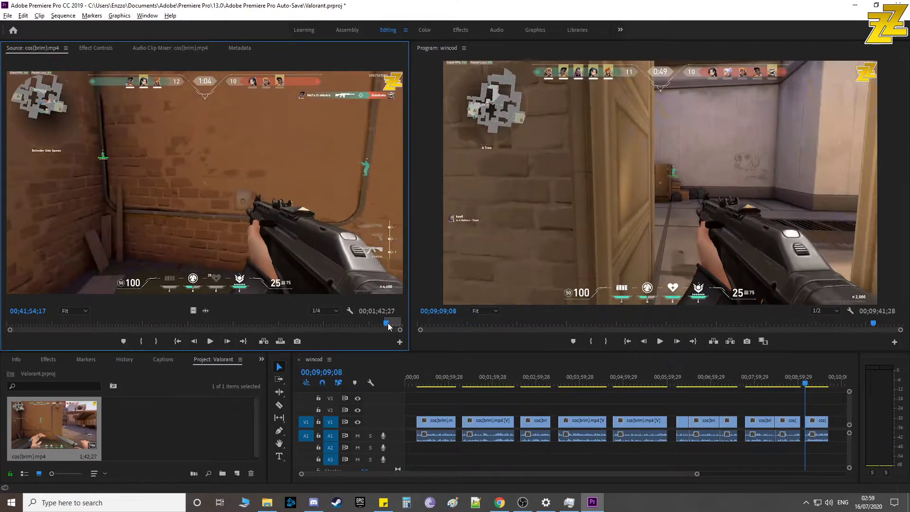
{"action": "left_click_drag", "start_coordinate": [388, 322], "coordinate": [397, 323]}
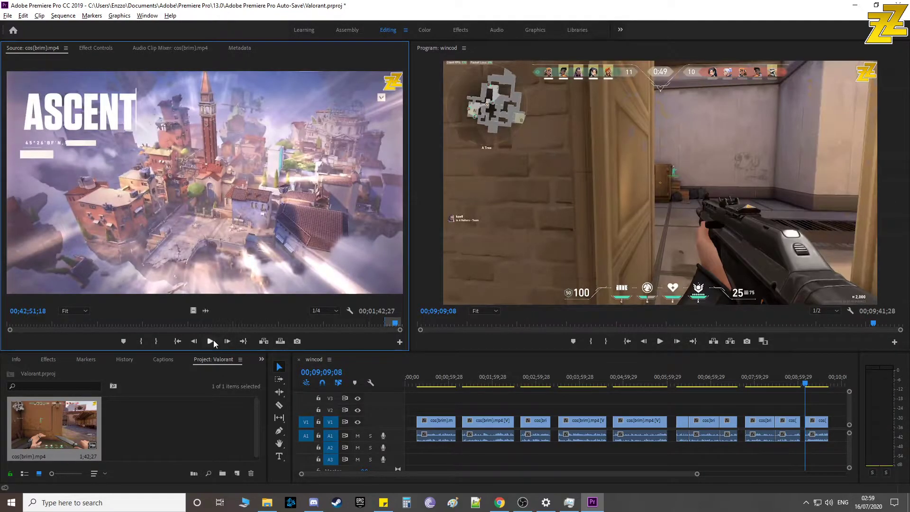
{"action": "left_click", "coordinate": [211, 341]}
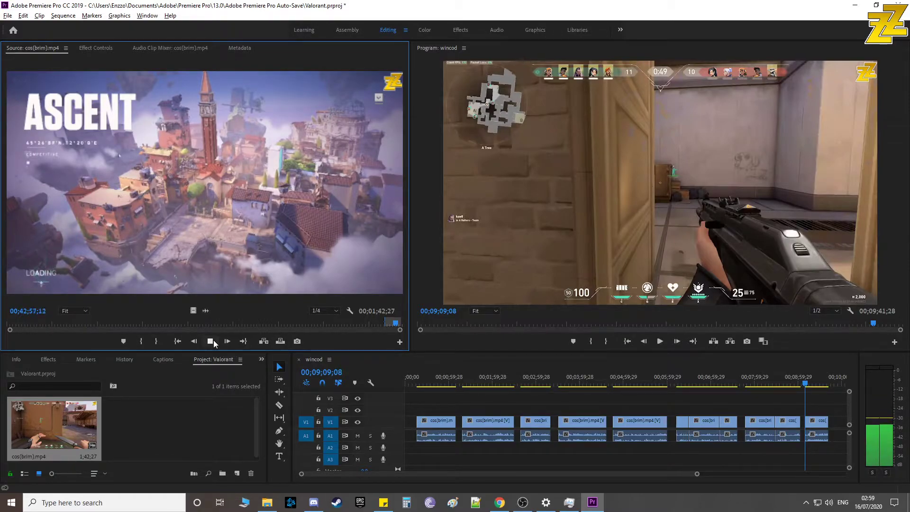
{"action": "left_click", "coordinate": [213, 340]}
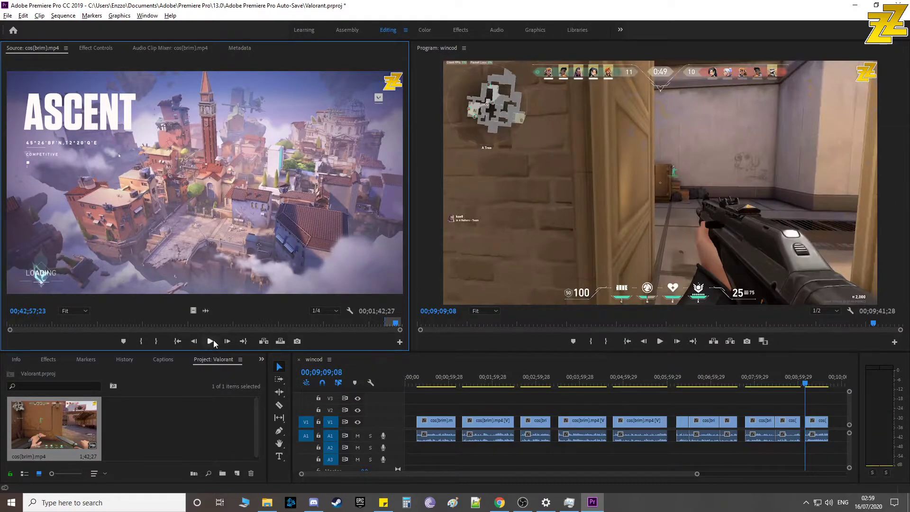
{"action": "left_click", "coordinate": [213, 340]}
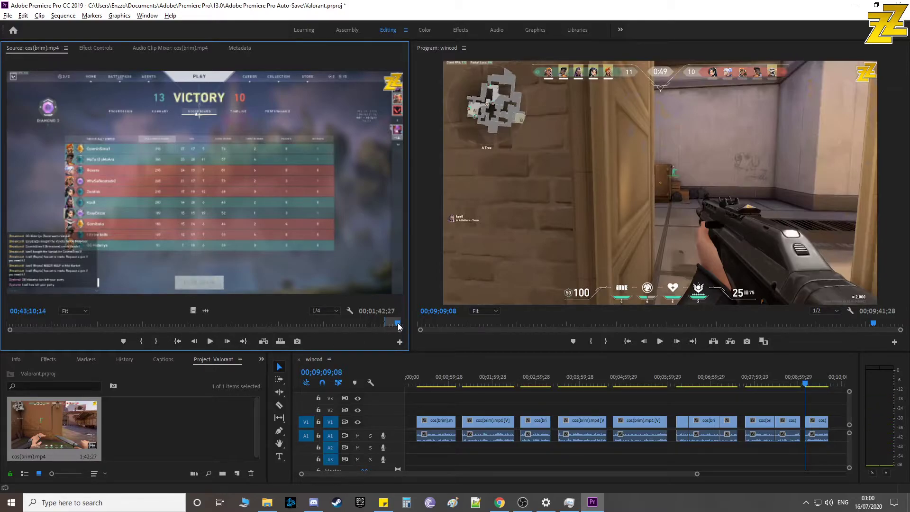
{"action": "scroll", "coordinate": [397, 326], "scroll_direction": "up", "scroll_amount": 5}
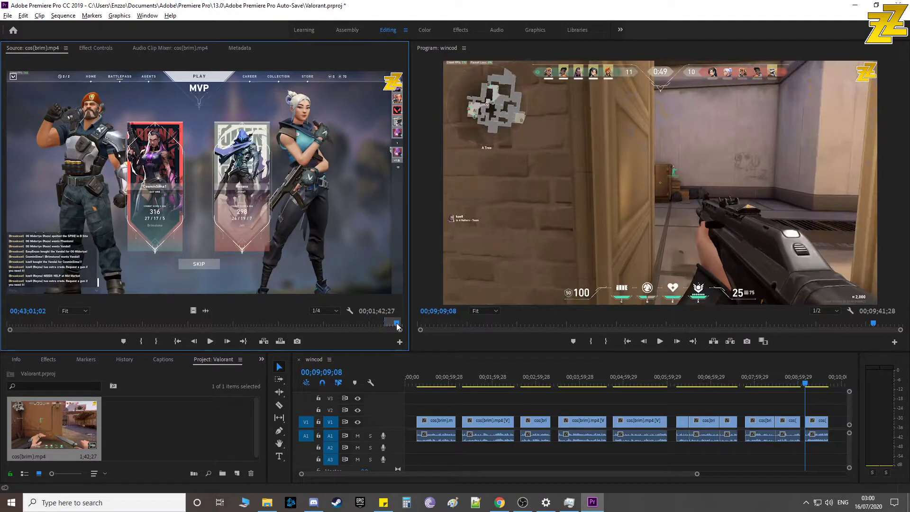
{"action": "left_click_drag", "start_coordinate": [397, 326], "coordinate": [393, 325]}
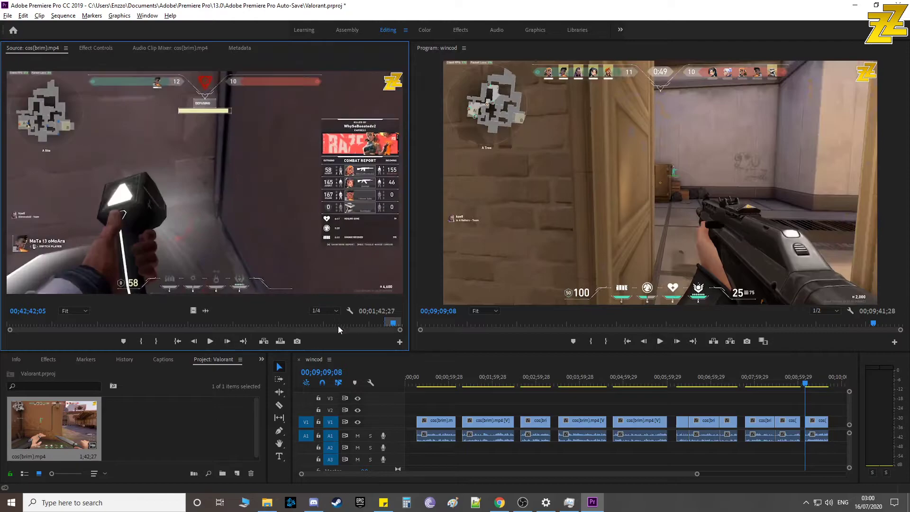
{"action": "left_click", "coordinate": [211, 341]}
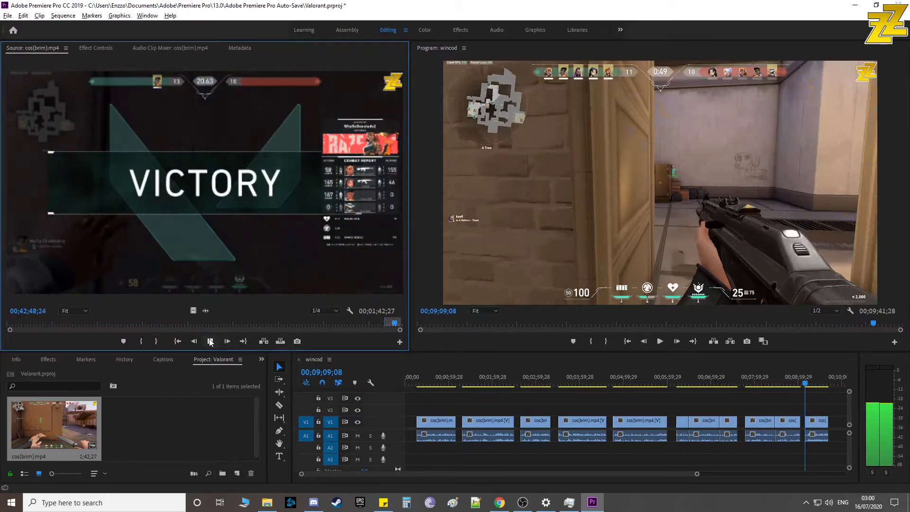
{"action": "left_click", "coordinate": [210, 341]}
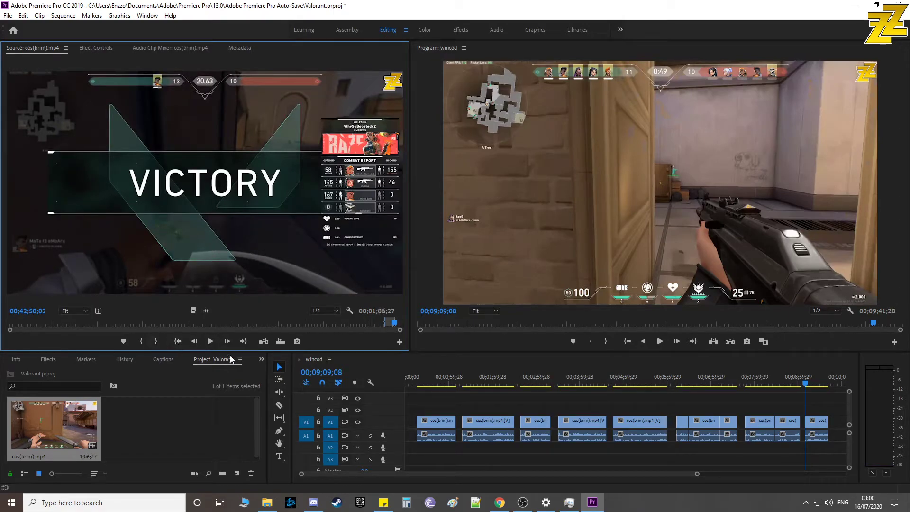
Place the marked match-winning section on V1 and A1 at about 00;10;00, leaving a gap after the previous clip
{"action": "left_click", "coordinate": [550, 477]}
{"action": "scroll", "coordinate": [555, 474], "scroll_direction": "down", "scroll_amount": 3}
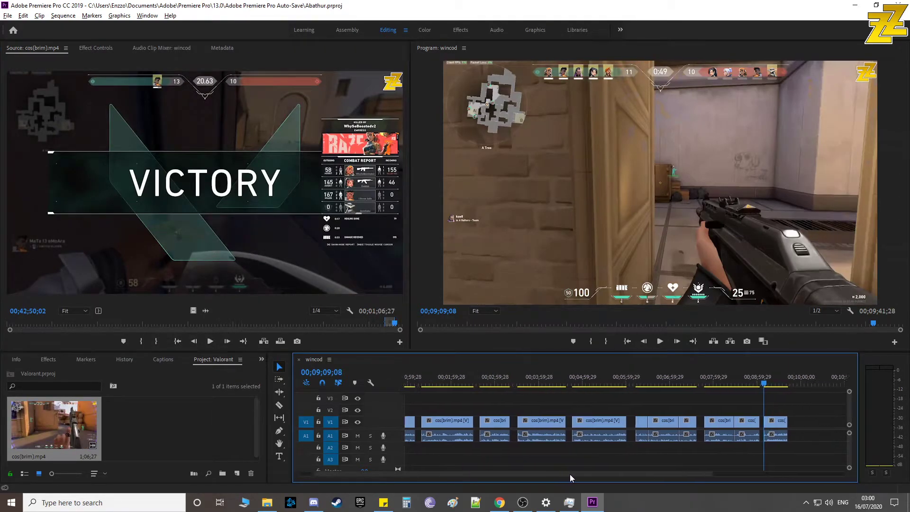
{"action": "left_click_drag", "start_coordinate": [306, 279], "coordinate": [738, 429]}
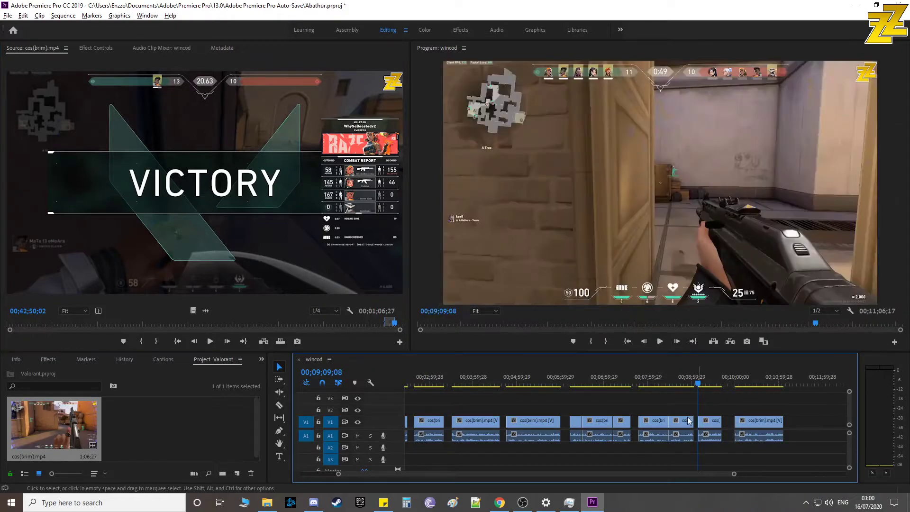
Play the final scoreboard at the end of cos(brim).mp4 and mark the In point at about 00;43;26
{"action": "left_click", "coordinate": [401, 324]}
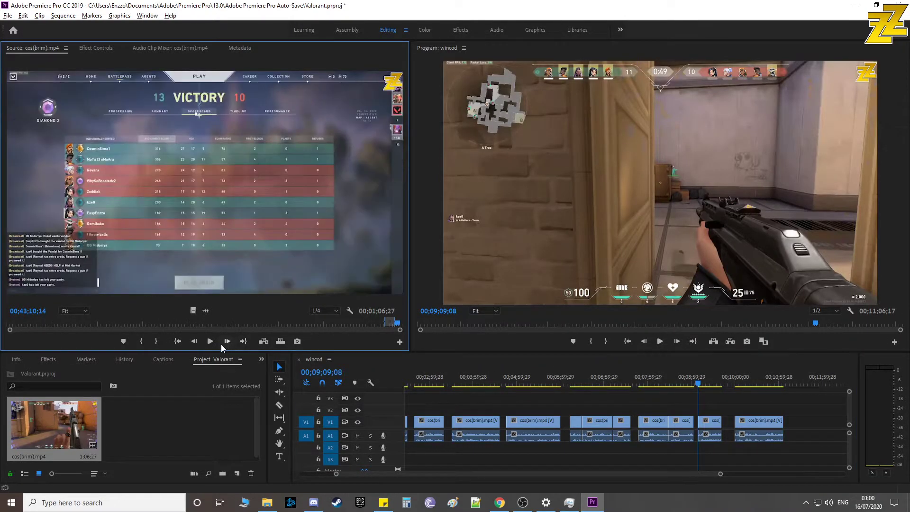
{"action": "left_click", "coordinate": [208, 342]}
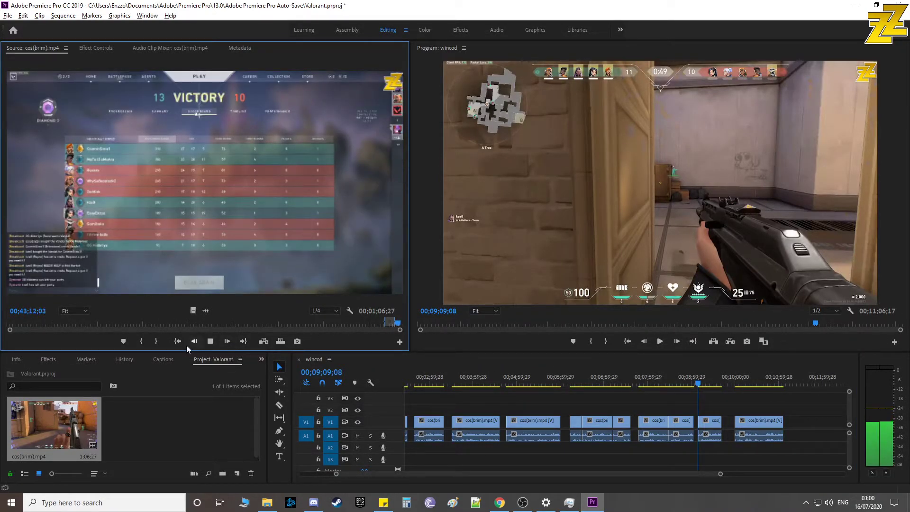
{"action": "left_click", "coordinate": [141, 345]}
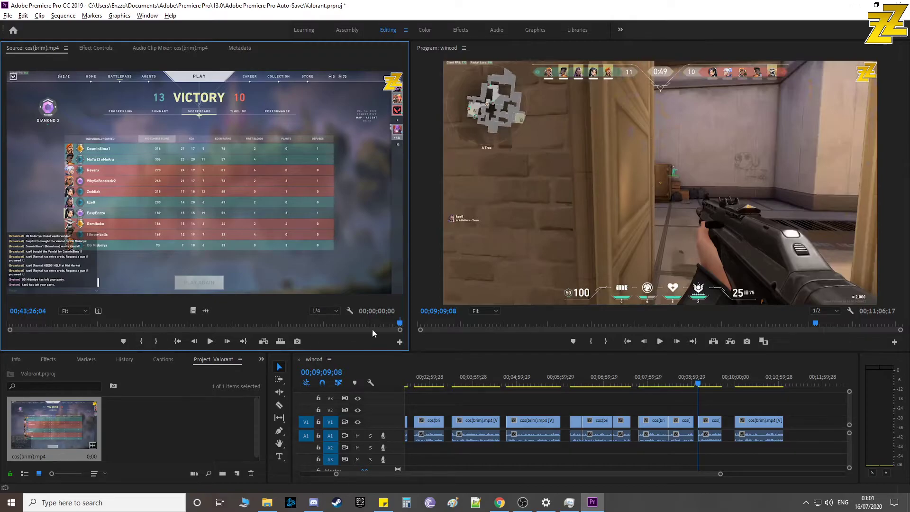
{"action": "left_click", "coordinate": [402, 326]}
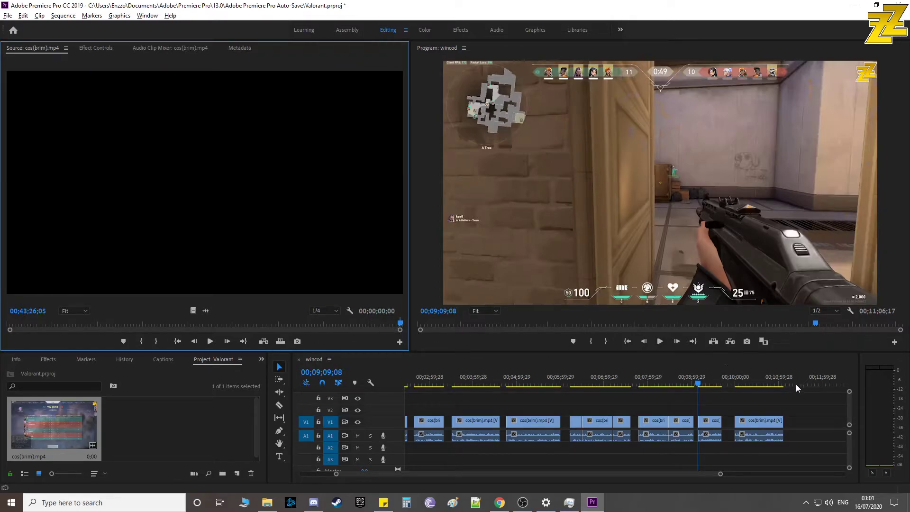
Review the end of the last placed clip on the timeline around 00;11;00 and save the project
{"action": "left_click_drag", "start_coordinate": [745, 384], "coordinate": [779, 388]}
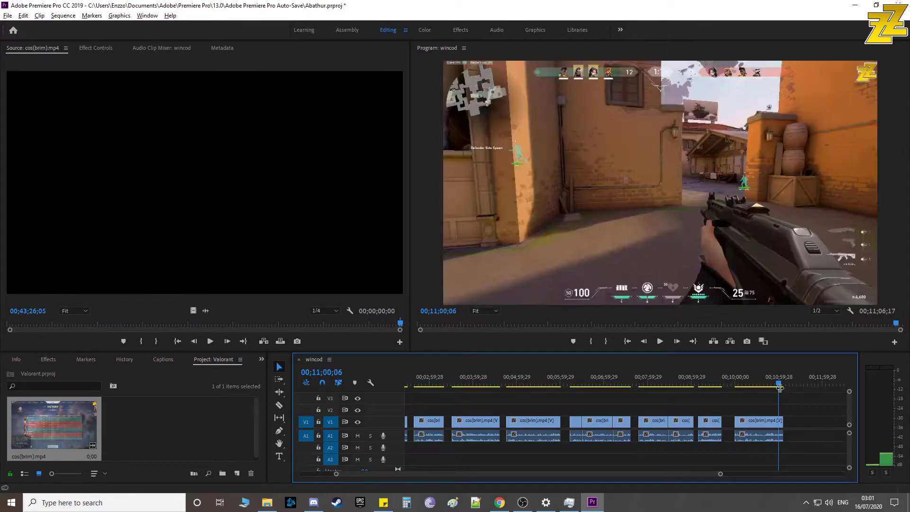
{"action": "left_click", "coordinate": [660, 342]}
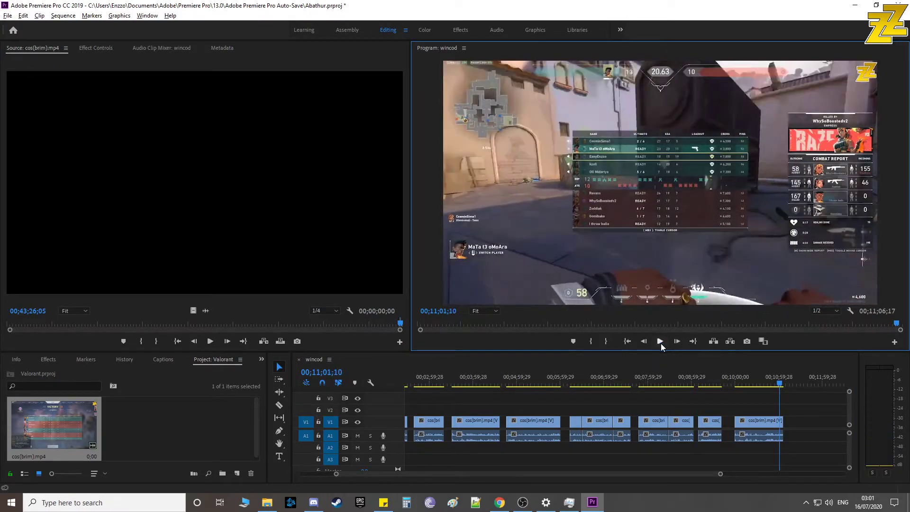
{"action": "left_click", "coordinate": [817, 403]}
{"action": "key", "text": "ctrl+s"}
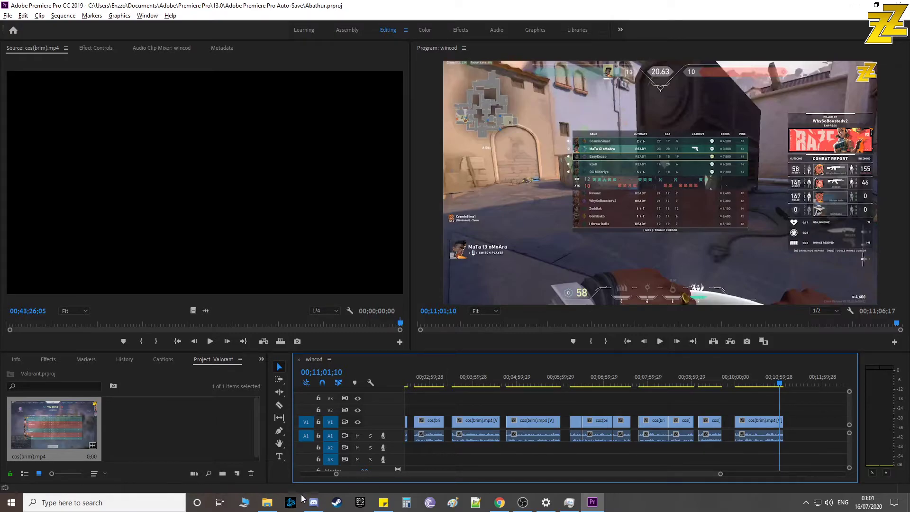
Return to the beginning of the wincod sequence, play its first second and save the project again
{"action": "mouse_move", "coordinate": [275, 507]}
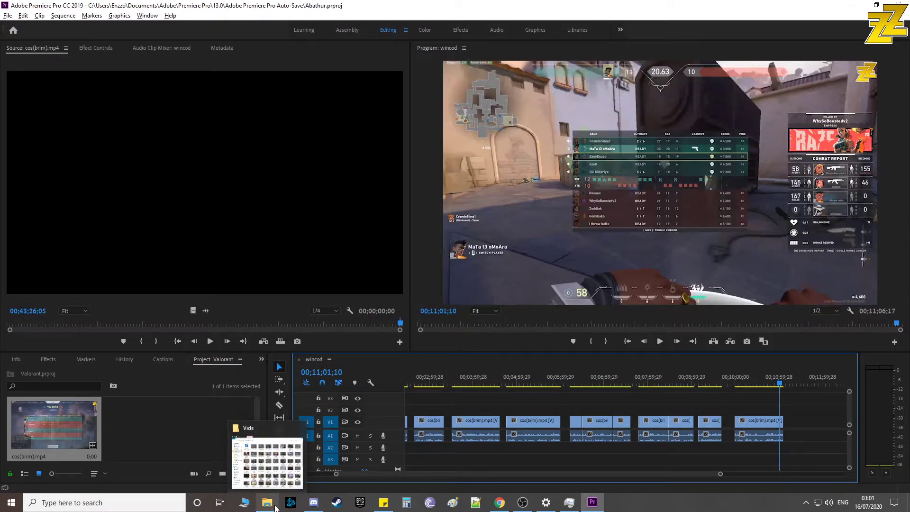
{"action": "left_click", "coordinate": [627, 341]}
{"action": "left_click", "coordinate": [661, 342]}
{"action": "key", "text": "ctrl+s"}
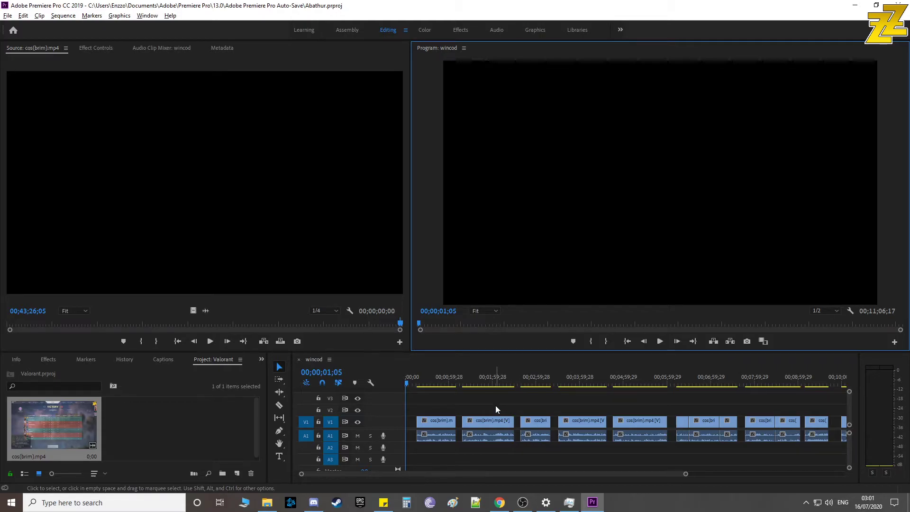
{"action": "scroll", "coordinate": [496, 405], "scroll_direction": "down", "scroll_amount": 3}
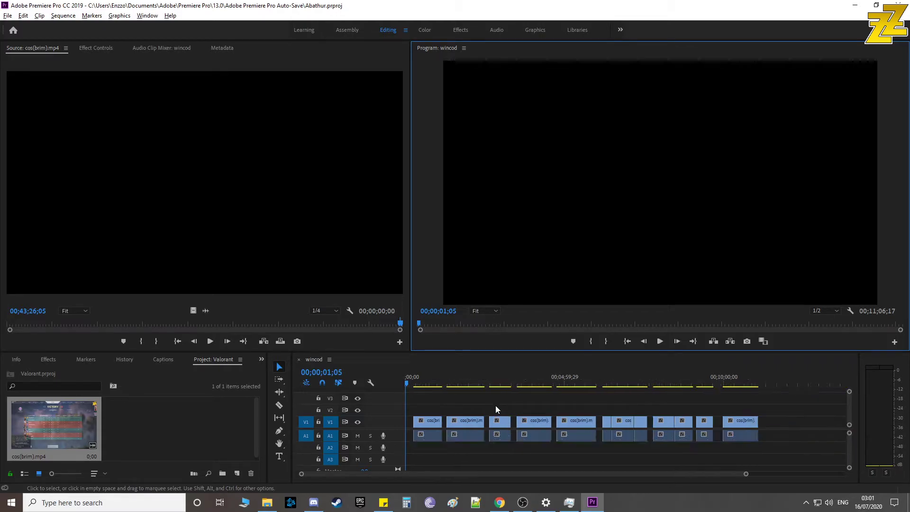
{"action": "scroll", "coordinate": [496, 406], "scroll_direction": "up", "scroll_amount": 3}
{"action": "scroll", "coordinate": [494, 402], "scroll_direction": "up", "scroll_amount": 4}
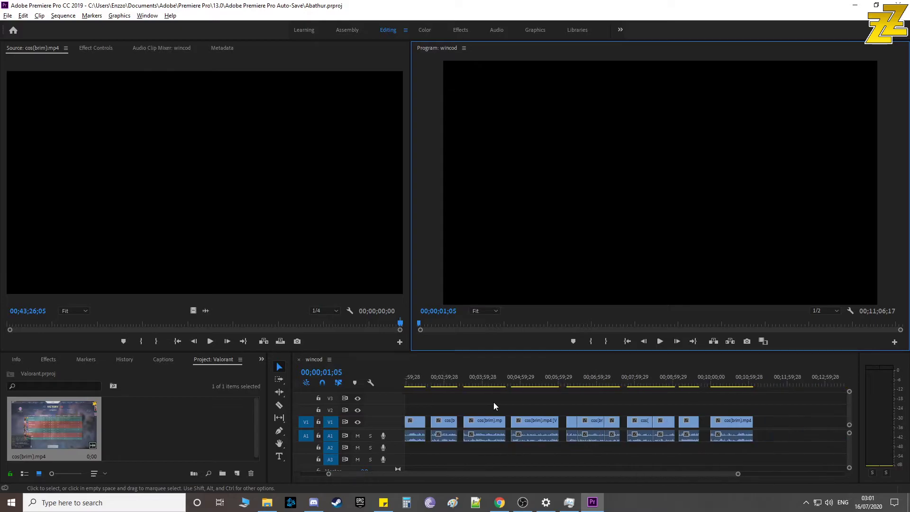
{"action": "scroll", "coordinate": [494, 400], "scroll_direction": "up", "scroll_amount": 3}
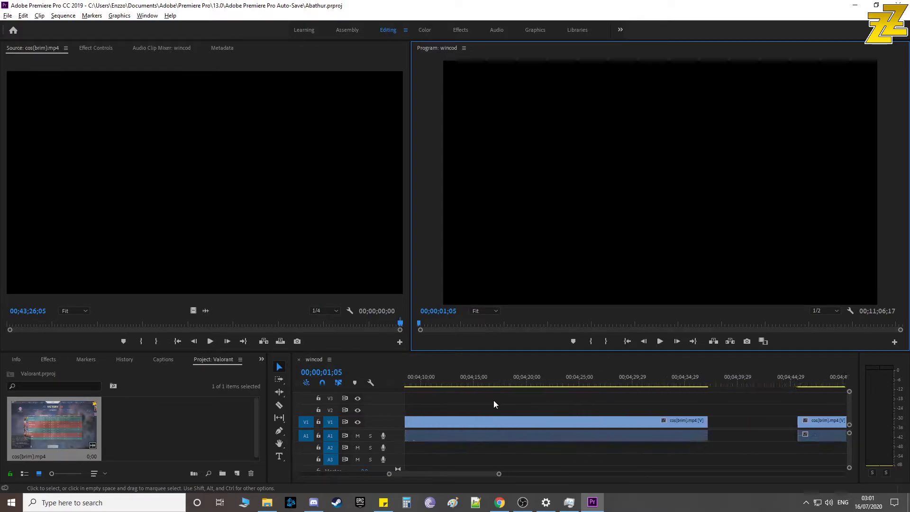
{"action": "left_click", "coordinate": [785, 419]}
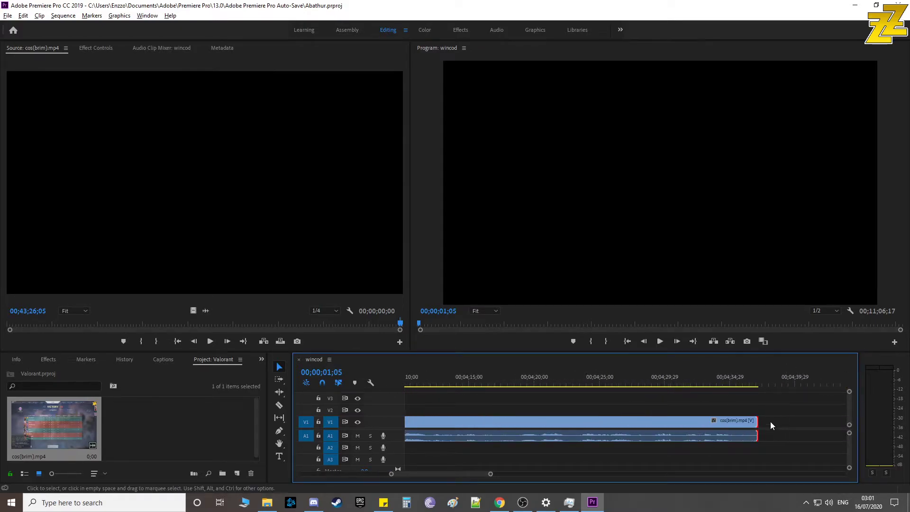
{"action": "scroll", "coordinate": [786, 421], "scroll_direction": "down", "scroll_amount": 4}
{"action": "scroll", "coordinate": [769, 431], "scroll_direction": "down", "scroll_amount": 3}
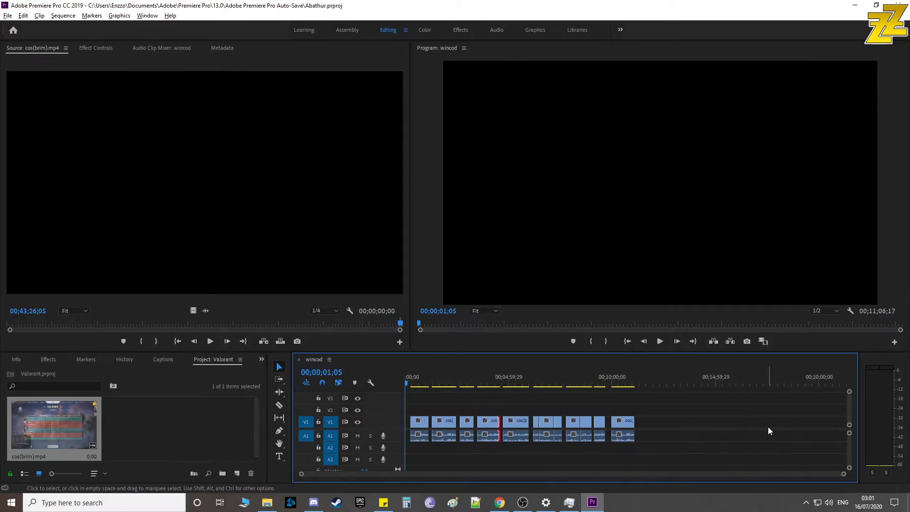
Switch to File Explorer, open the Projects folder and load Intro.mp4 into the Source monitor
{"action": "left_click", "coordinate": [267, 502]}
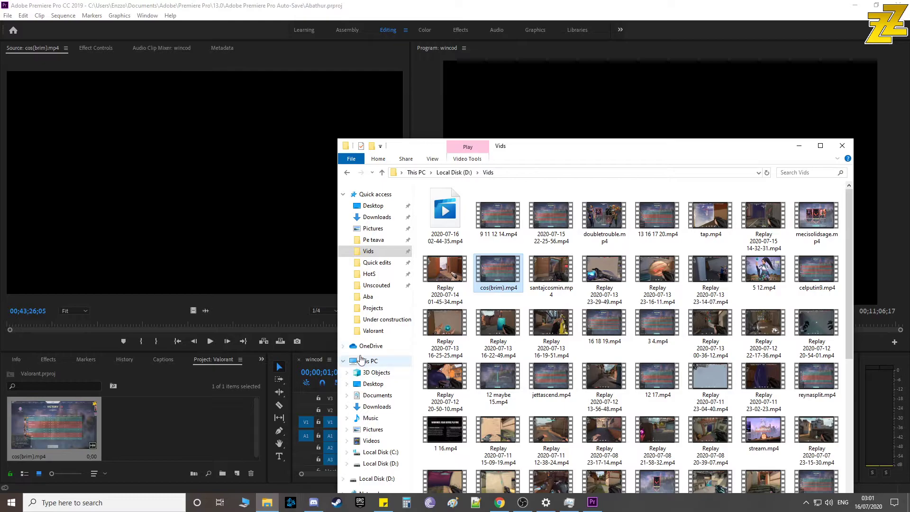
{"action": "left_click", "coordinate": [381, 311]}
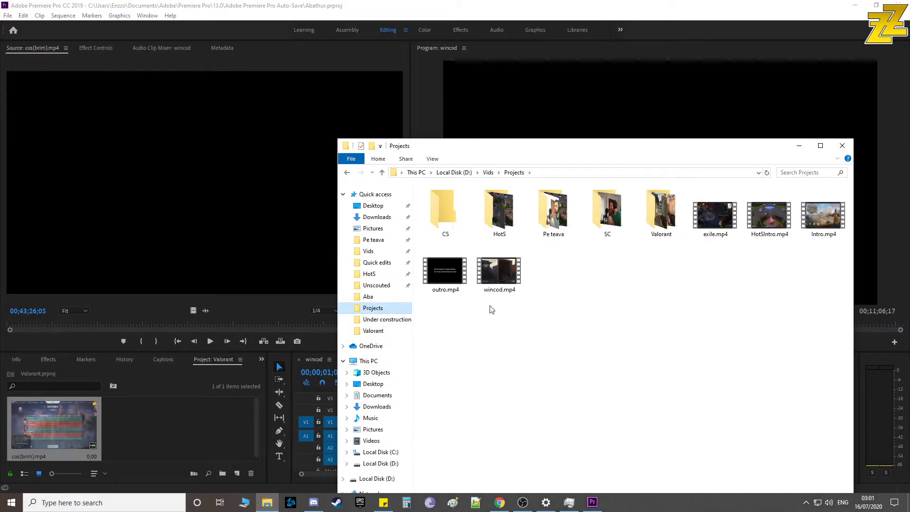
{"action": "left_click_drag", "start_coordinate": [819, 219], "coordinate": [258, 239]}
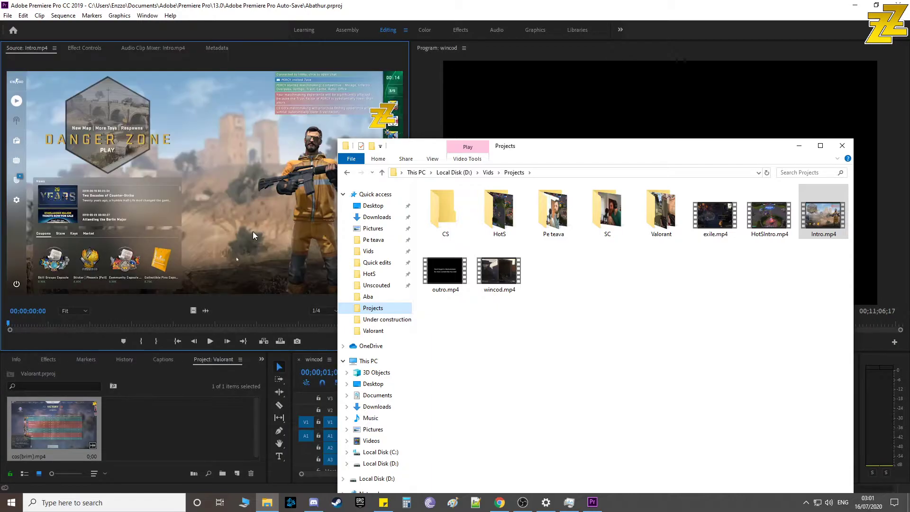
{"action": "left_click", "coordinate": [426, 114]}
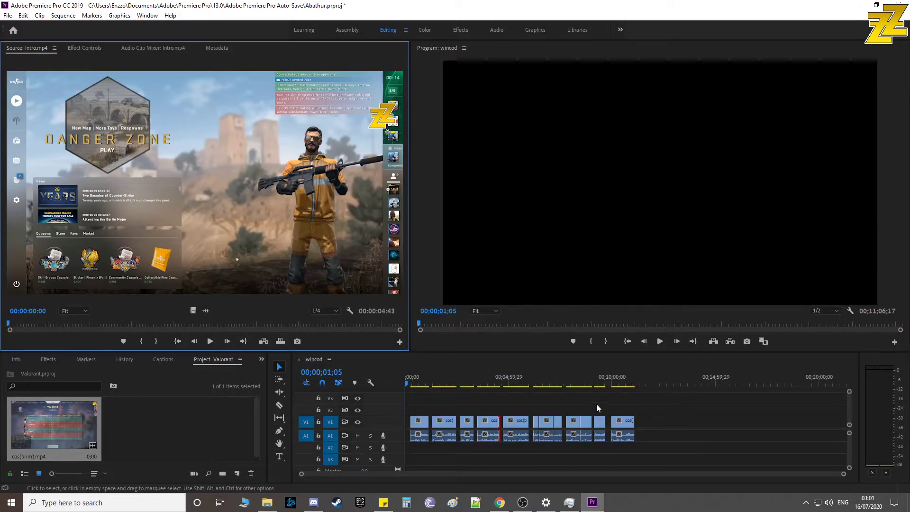
Add only the audio of Intro.mp4 at the start of the sequence and move it from A1 to A2
{"action": "left_click_drag", "start_coordinate": [204, 311], "coordinate": [407, 437]}
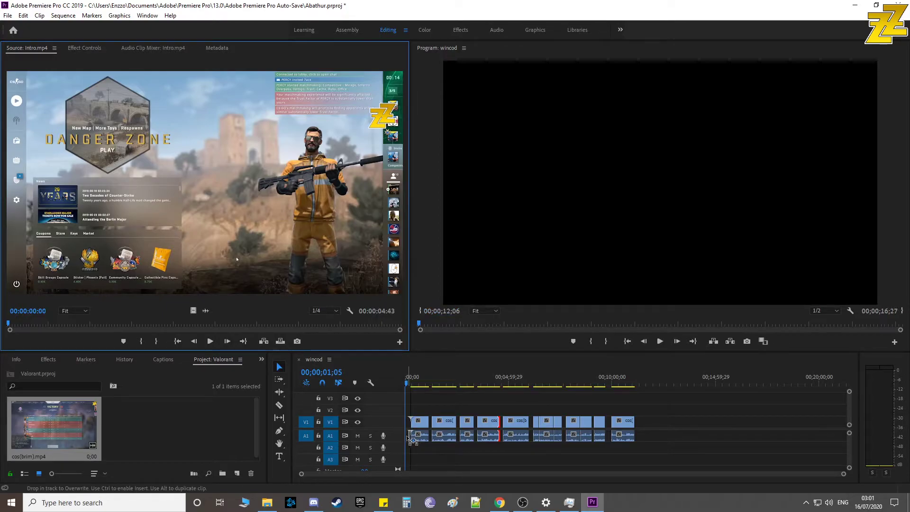
{"action": "scroll", "coordinate": [432, 449], "scroll_direction": "up", "scroll_amount": 5}
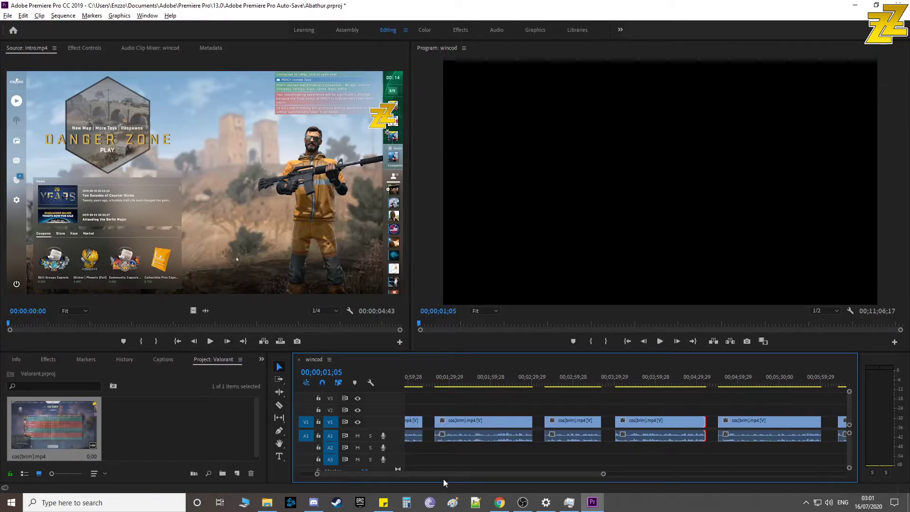
{"action": "left_click_drag", "start_coordinate": [430, 475], "coordinate": [397, 474]}
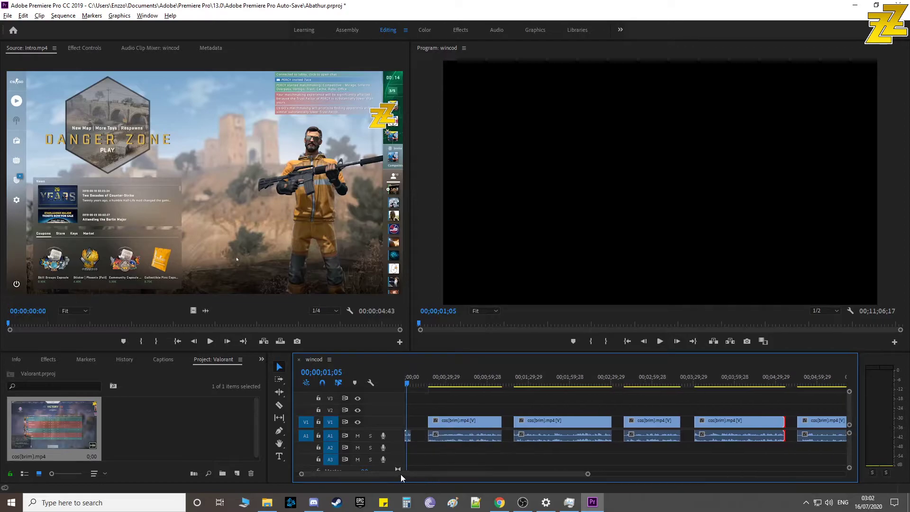
{"action": "left_click_drag", "start_coordinate": [407, 435], "coordinate": [408, 449]}
Ripple delete the gap before the first gameplay clip on V1 and adjust the clip's start at the end of the intro audio
{"action": "left_click", "coordinate": [458, 439]}
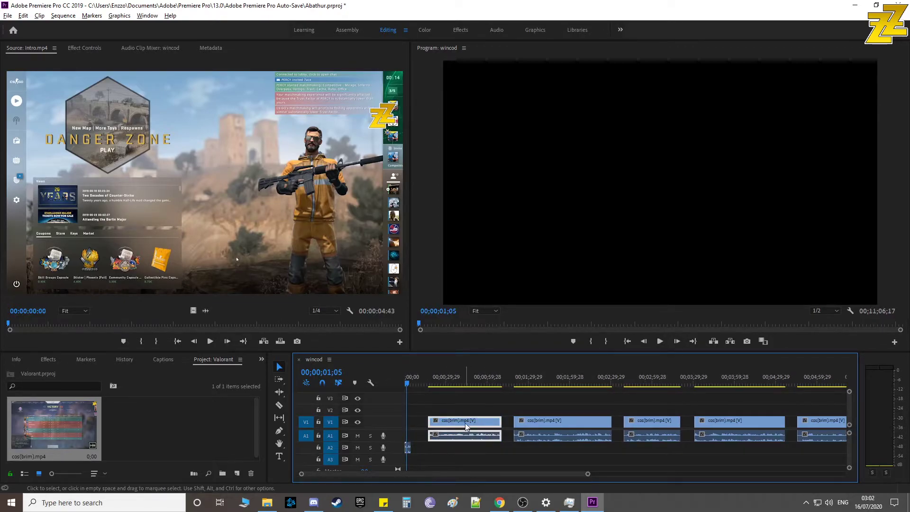
{"action": "left_click", "coordinate": [417, 424]}
{"action": "right_click", "coordinate": [417, 423]}
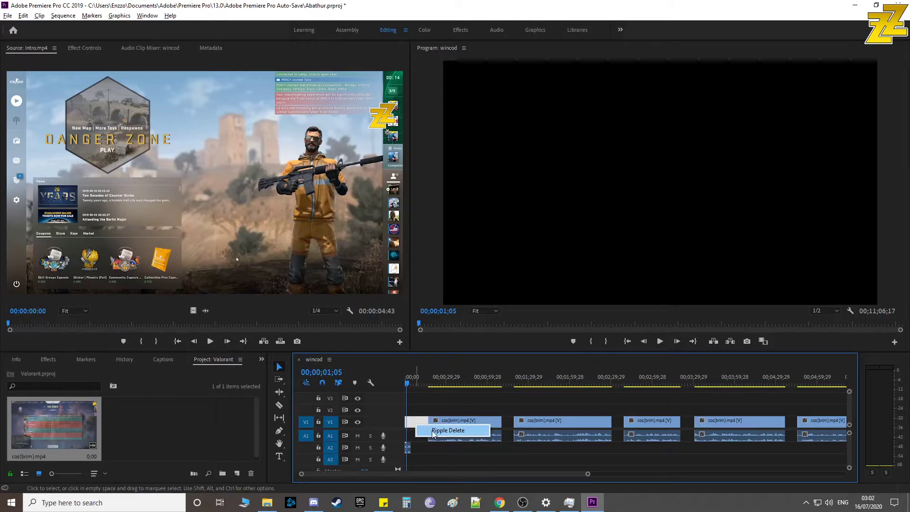
{"action": "left_click", "coordinate": [427, 431]}
{"action": "mouse_move", "coordinate": [411, 422]}
{"action": "left_mouse_down"}
{"action": "mouse_move", "coordinate": [429, 425]}
{"action": "mouse_move", "coordinate": [413, 422]}
{"action": "left_mouse_up"}
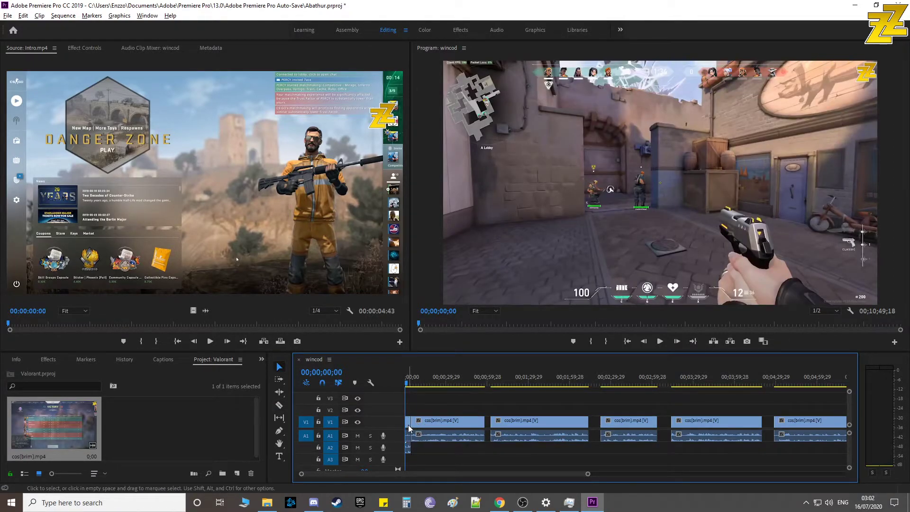
Adjust the audio gain of the short opening gameplay clip by -50 dB
{"action": "right_click", "coordinate": [411, 420]}
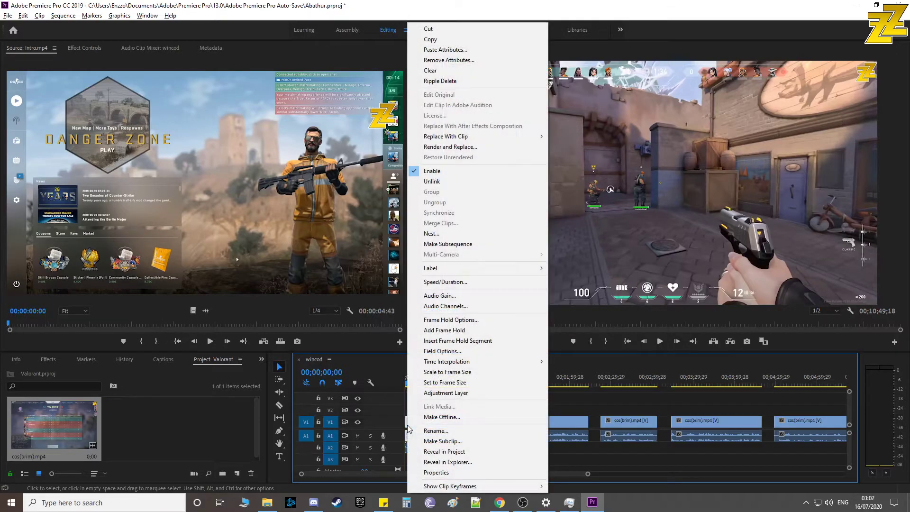
{"action": "left_click", "coordinate": [450, 299]}
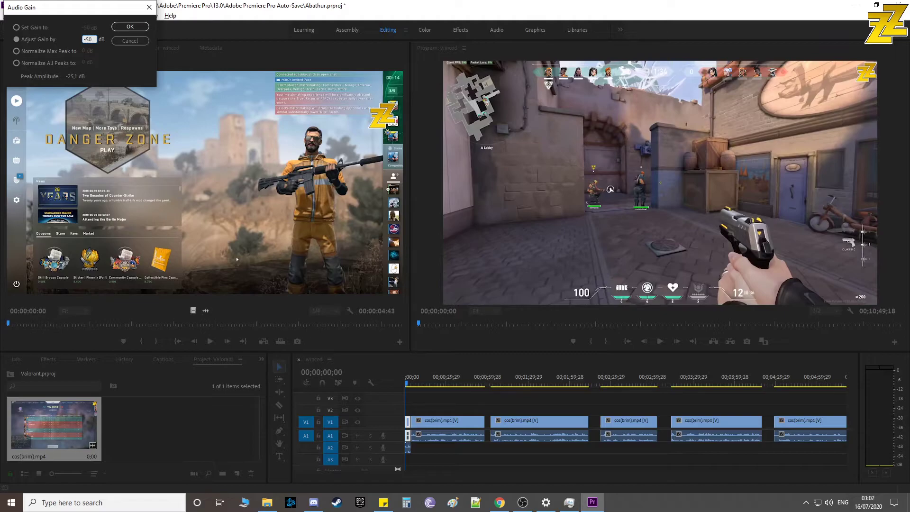
{"action": "type", "text": "-50"}
{"action": "left_click", "coordinate": [130, 26]}
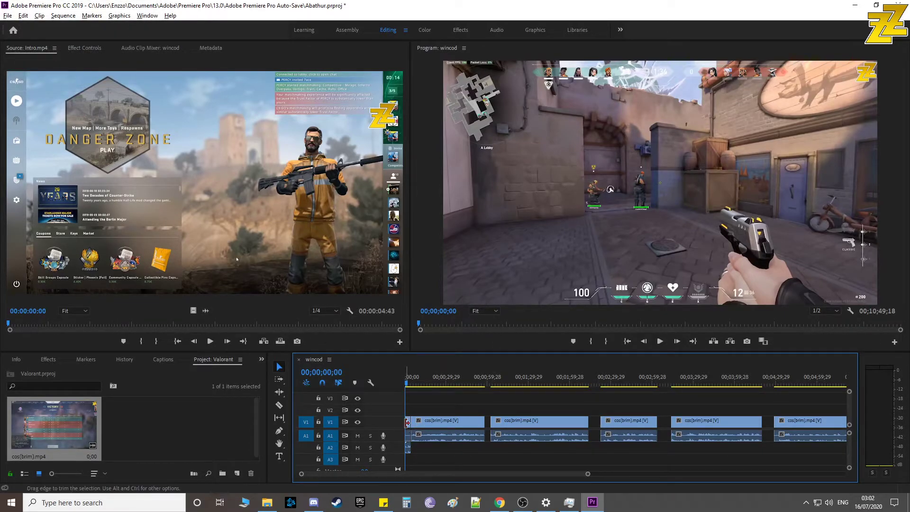
Apply the default transitions at the start of the opening clip, save the project and play the first second of the sequence
{"action": "right_click", "coordinate": [407, 427]}
{"action": "left_click", "coordinate": [455, 402]}
{"action": "key", "text": "ctrl+s"}
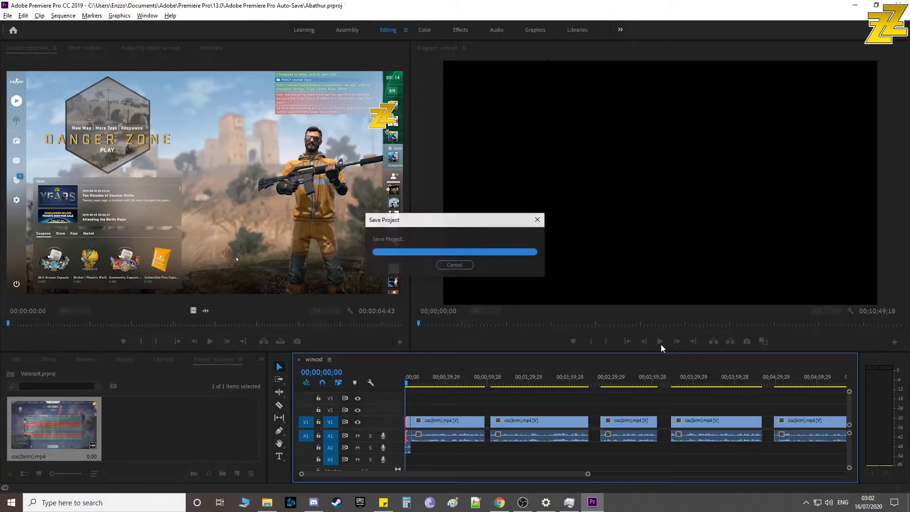
{"action": "left_click", "coordinate": [660, 341]}
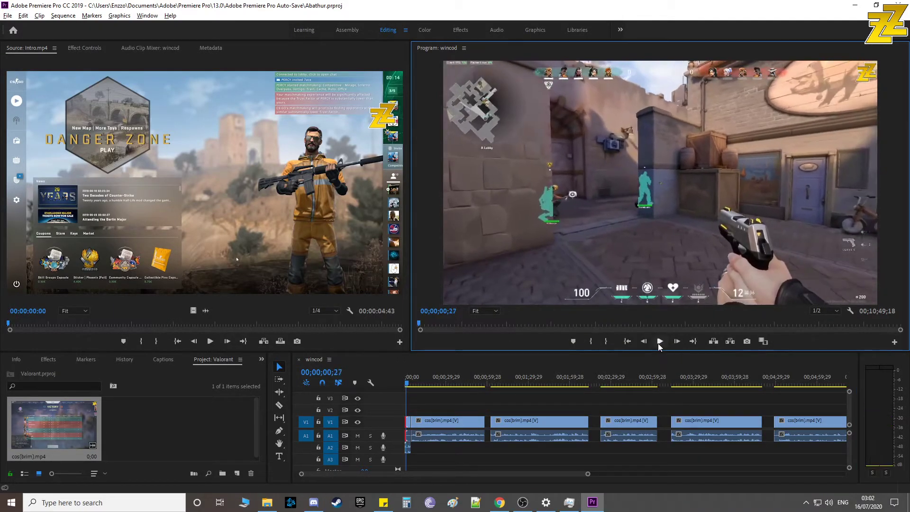
Load outro.mp4 from the Projects folder in File Explorer, place it after the last gameplay clip on V1 and save the project
{"action": "left_click", "coordinate": [267, 503]}
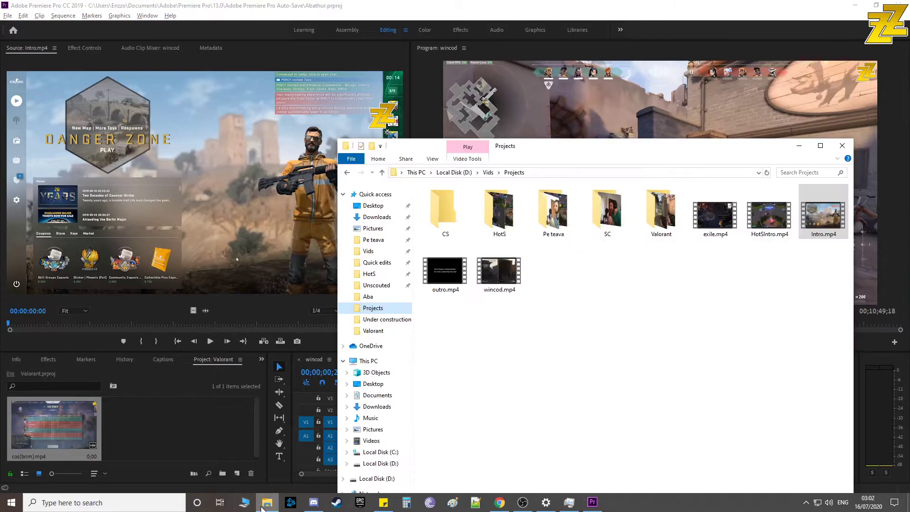
{"action": "double_click", "coordinate": [448, 272]}
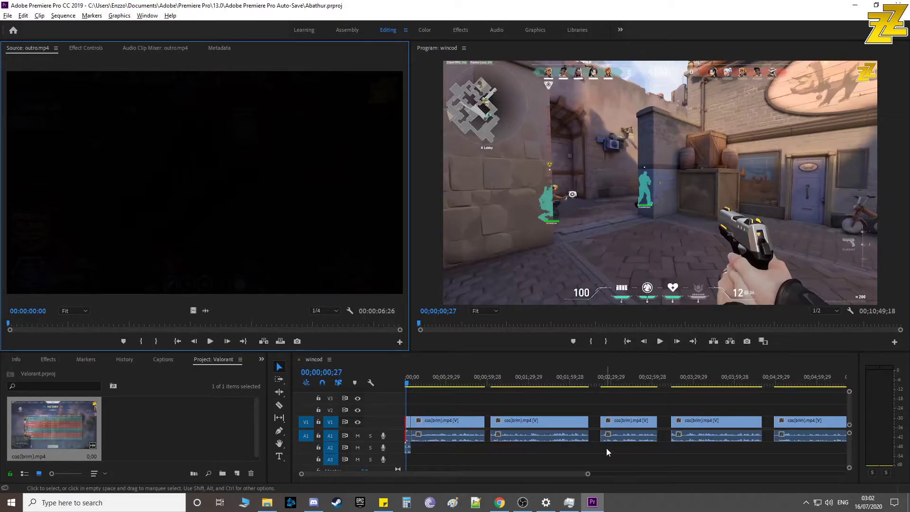
{"action": "key", "text": "minus"}
{"action": "left_click_drag", "start_coordinate": [242, 209], "coordinate": [775, 422]}
{"action": "scroll", "coordinate": [536, 459], "scroll_direction": "up", "scroll_amount": 2}
{"action": "scroll", "coordinate": [533, 462], "scroll_direction": "up", "scroll_amount": 4}
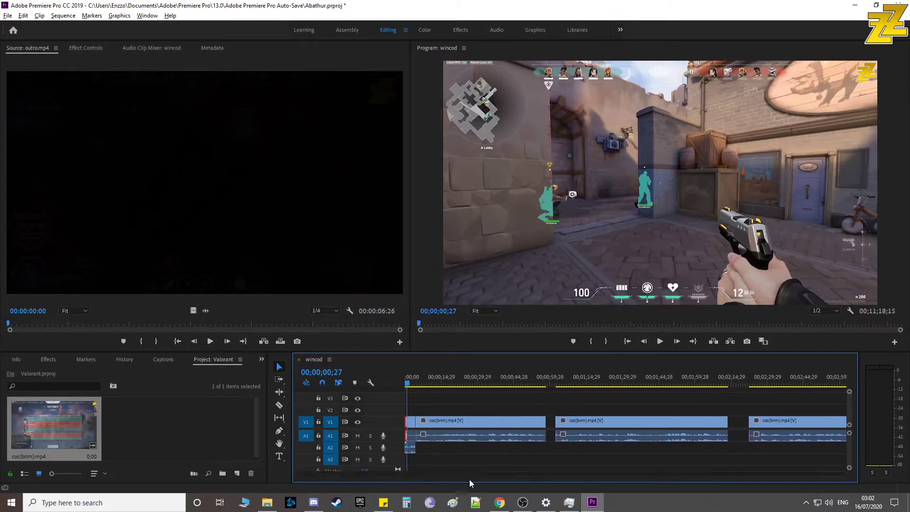
{"action": "key", "text": "ctrl+s"}
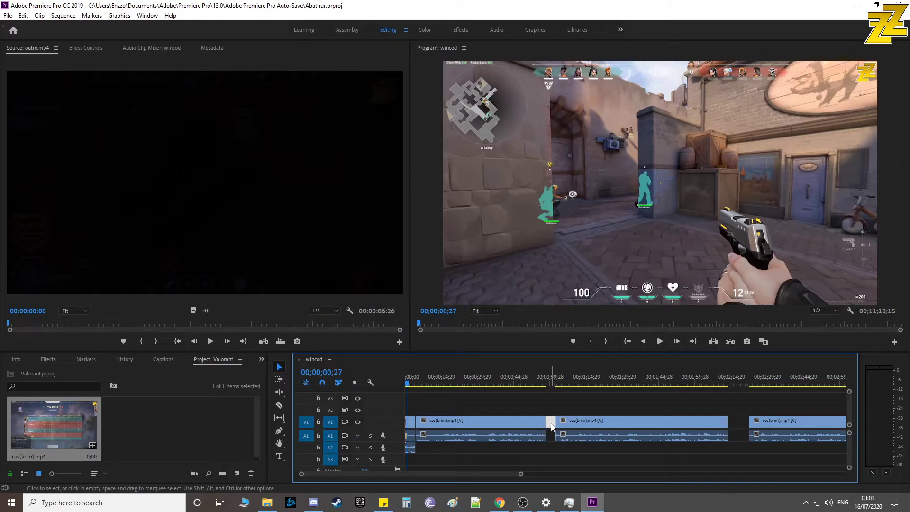
Ripple delete the gap at 00;00;58;15 on V1, apply the default transitions at the start of the following clip and preview the cut
{"action": "right_click", "coordinate": [550, 422]}
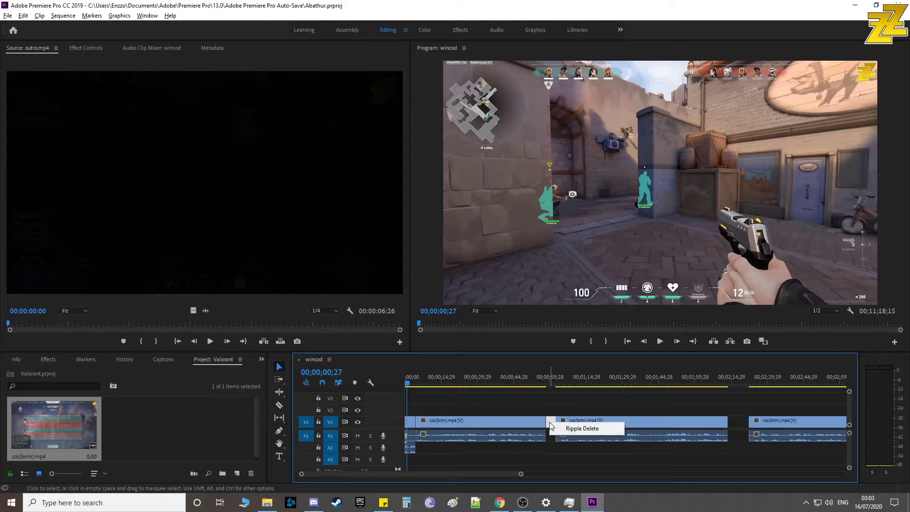
{"action": "left_click", "coordinate": [566, 428]}
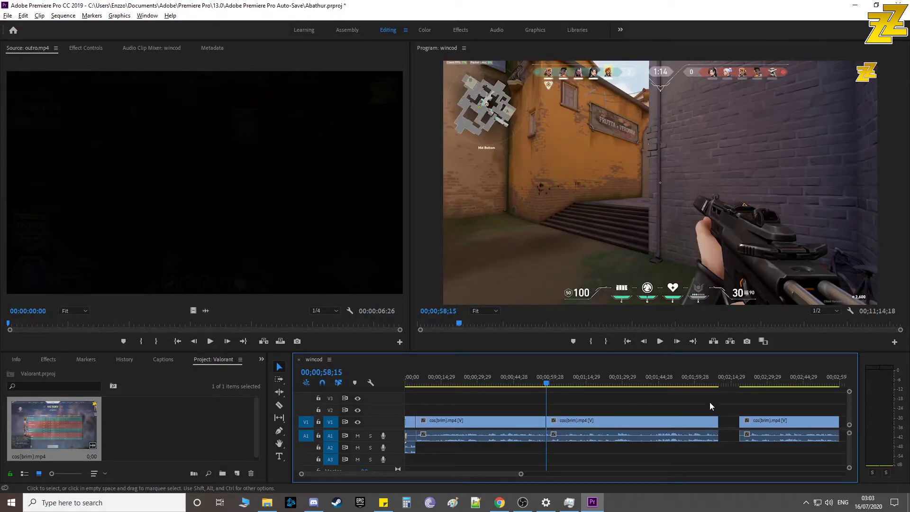
{"action": "right_click", "coordinate": [552, 423]}
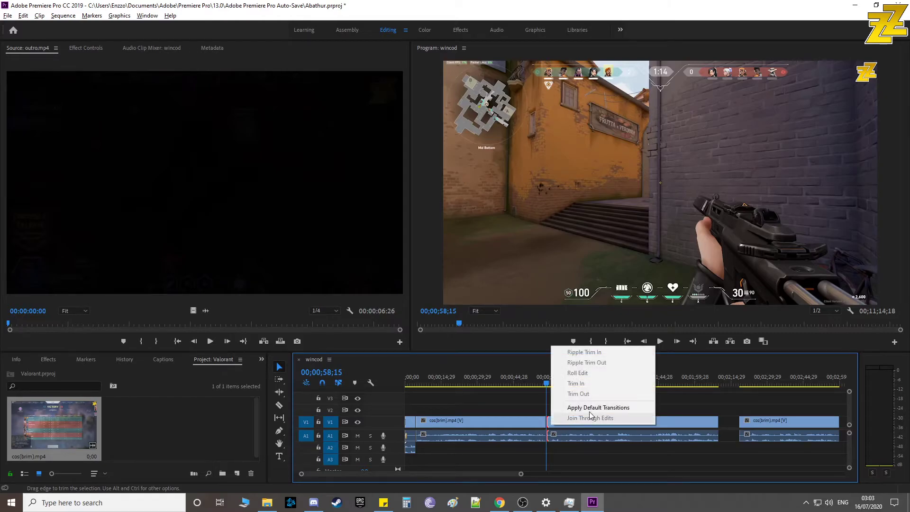
{"action": "left_click", "coordinate": [606, 410]}
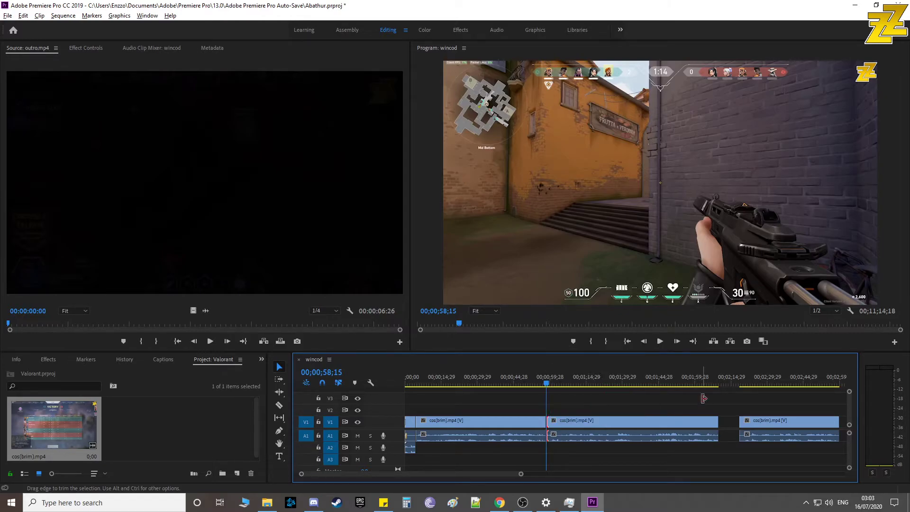
{"action": "left_click_drag", "start_coordinate": [546, 388], "coordinate": [545, 386]}
{"action": "left_click", "coordinate": [659, 341]}
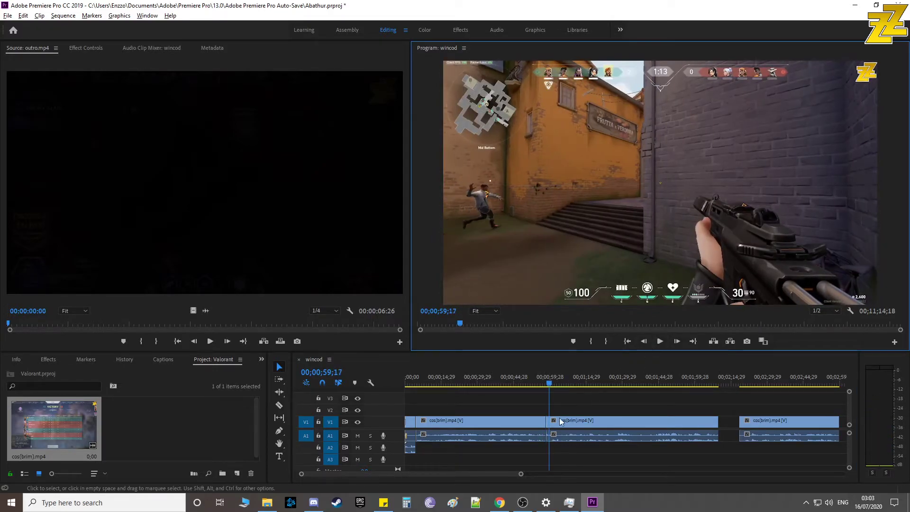
Apply the default transitions to the end of the outgoing clip near 00;00;58;15 and play the cut back
{"action": "right_click", "coordinate": [545, 421]}
{"action": "left_click", "coordinate": [590, 410]}
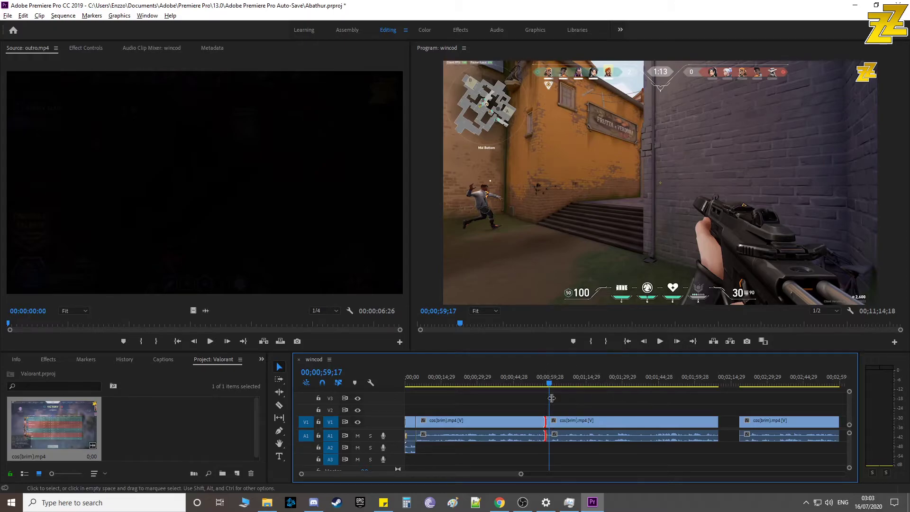
{"action": "left_click", "coordinate": [539, 379]}
{"action": "left_click", "coordinate": [653, 343]}
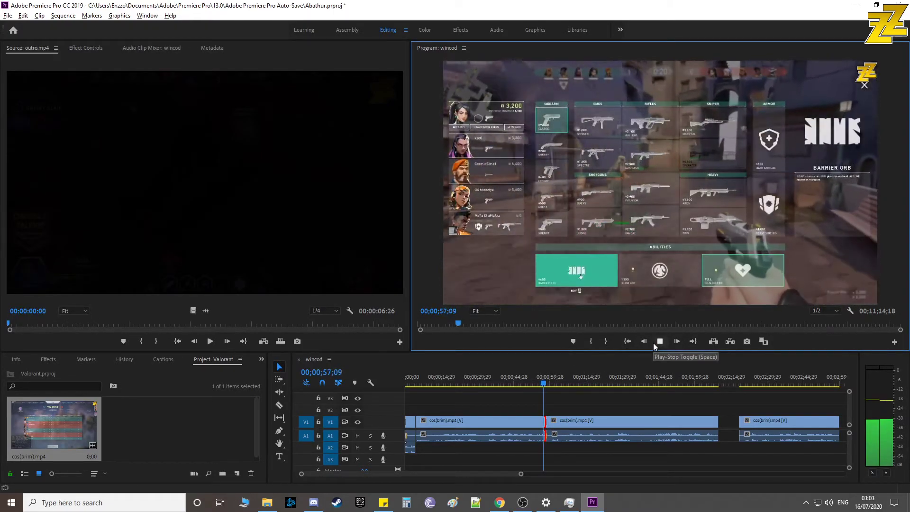
{"action": "left_click", "coordinate": [653, 342]}
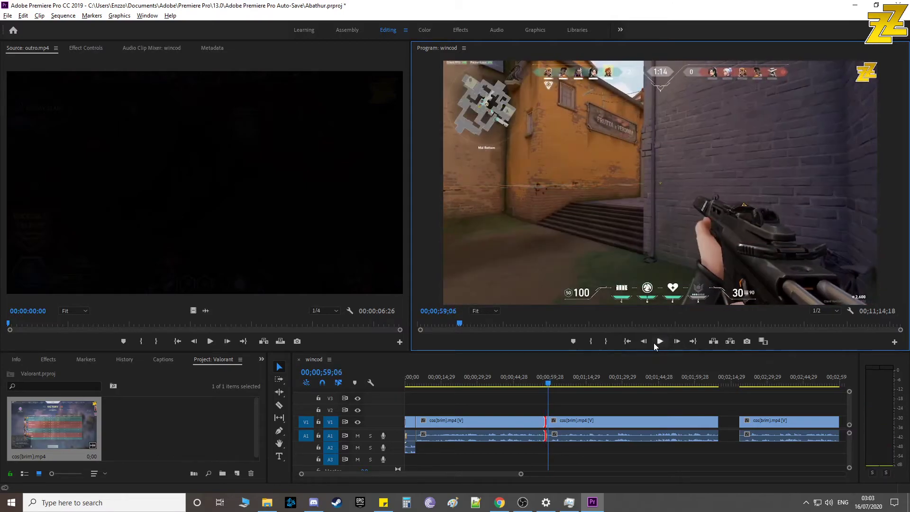
Ripple delete the next gap, at 00;02;09;28, and apply the default transitions at that cut
{"action": "key", "text": "minus"}
{"action": "left_click", "coordinate": [576, 419]}
{"action": "key", "text": "Delete"}
{"action": "key", "text": "Down"}
{"action": "left_click", "coordinate": [576, 424]}
{"action": "right_click", "coordinate": [574, 425]}
{"action": "left_click", "coordinate": [620, 408]}
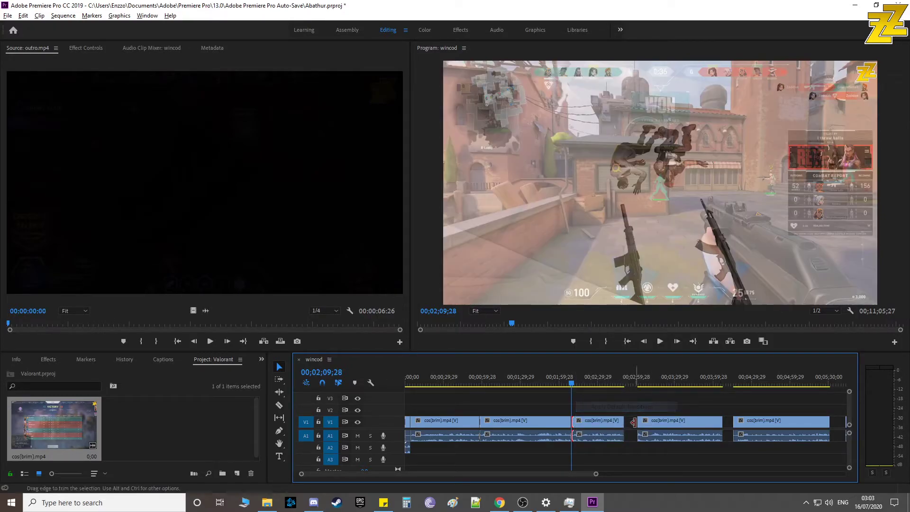
Close the gap between the gameplay clips at 00;02;51;07 and apply the default transitions there
{"action": "left_click", "coordinate": [631, 422]}
{"action": "key", "text": "Delete"}
{"action": "key", "text": "Down"}
{"action": "right_click", "coordinate": [631, 423]}
{"action": "left_click", "coordinate": [669, 400]}
Ripple delete the gap at 00;03;57;18 and add the default transitions to the new cut
{"action": "left_click", "coordinate": [714, 422]}
{"action": "right_click", "coordinate": [714, 423]}
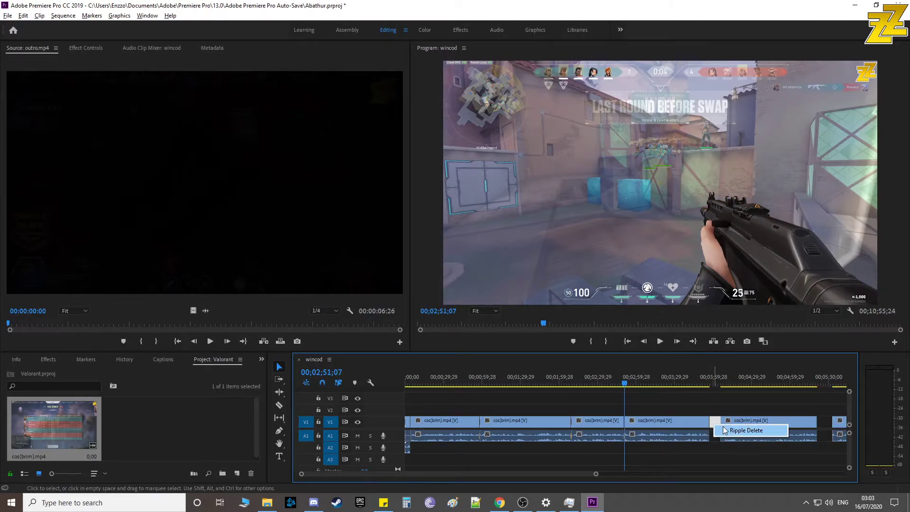
{"action": "left_click", "coordinate": [744, 430]}
{"action": "key", "text": "Down"}
{"action": "right_click", "coordinate": [712, 422]}
{"action": "left_click", "coordinate": [746, 407]}
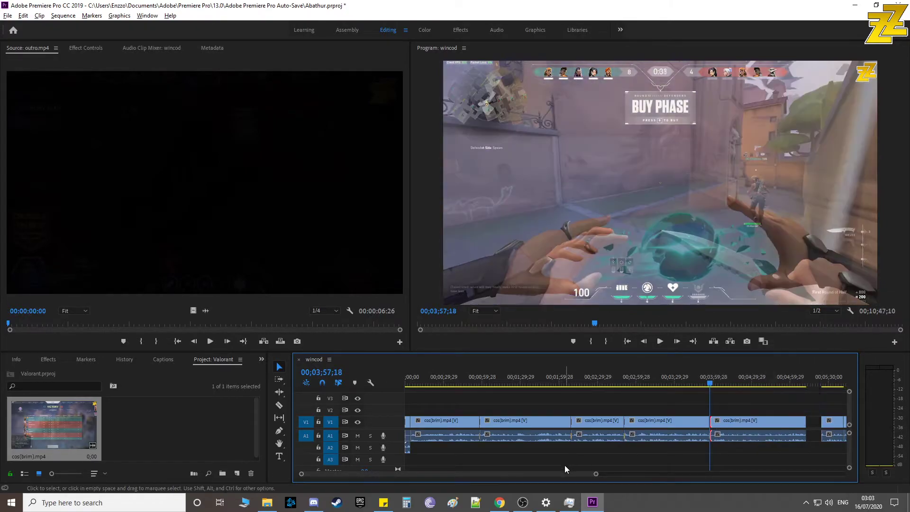
Ripple delete the gap at 00;05;12;25 and apply the default transitions at the start of the following clip
{"action": "left_click_drag", "start_coordinate": [556, 472], "coordinate": [608, 473]}
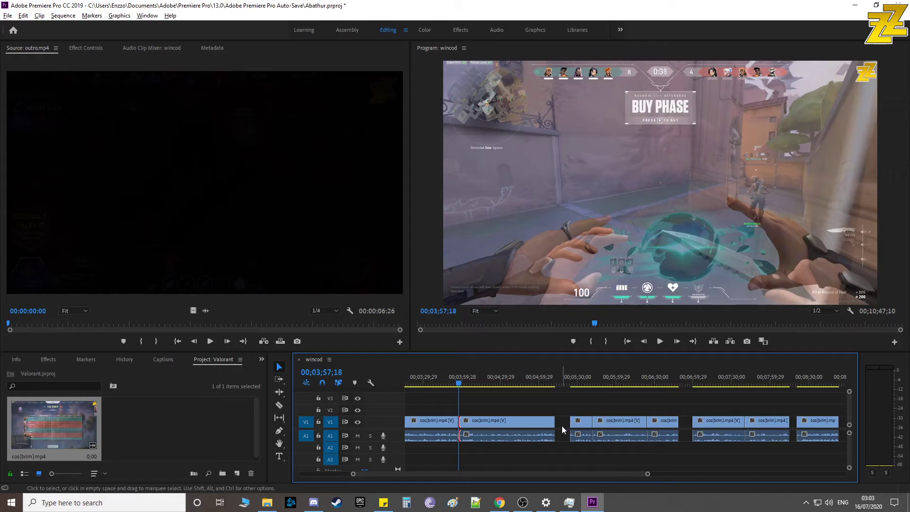
{"action": "right_click", "coordinate": [562, 426]}
{"action": "left_click", "coordinate": [586, 432]}
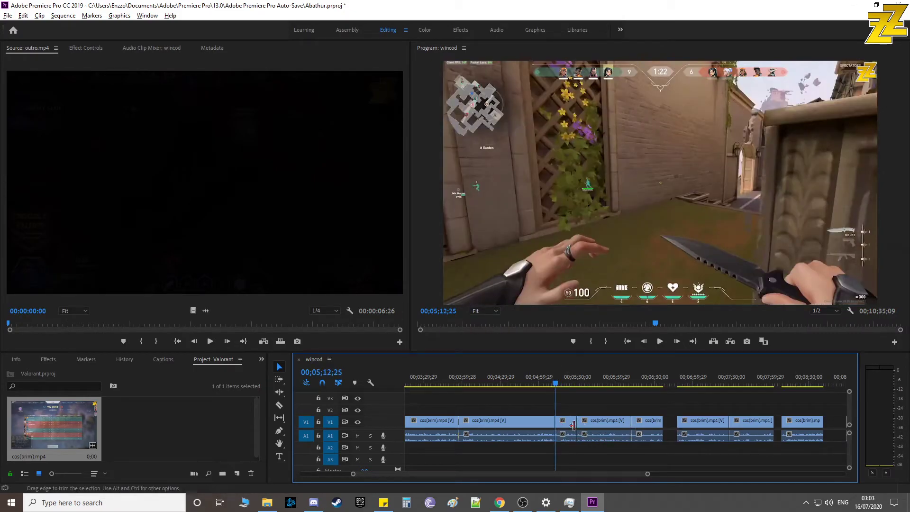
{"action": "right_click", "coordinate": [558, 425]}
{"action": "left_click", "coordinate": [595, 408]}
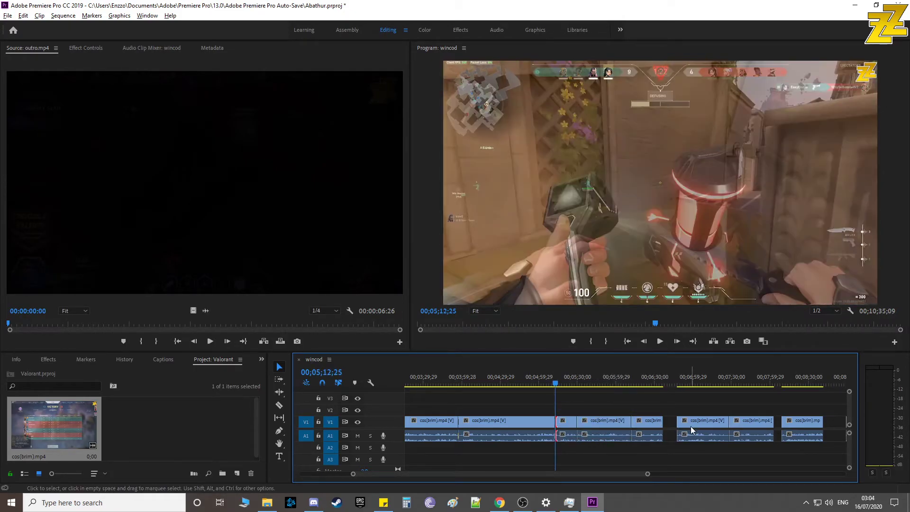
Close the gap at 00;06;37;02 on V1 and apply the default transitions at the joined clips
{"action": "right_click", "coordinate": [668, 424]}
{"action": "left_click", "coordinate": [682, 432]}
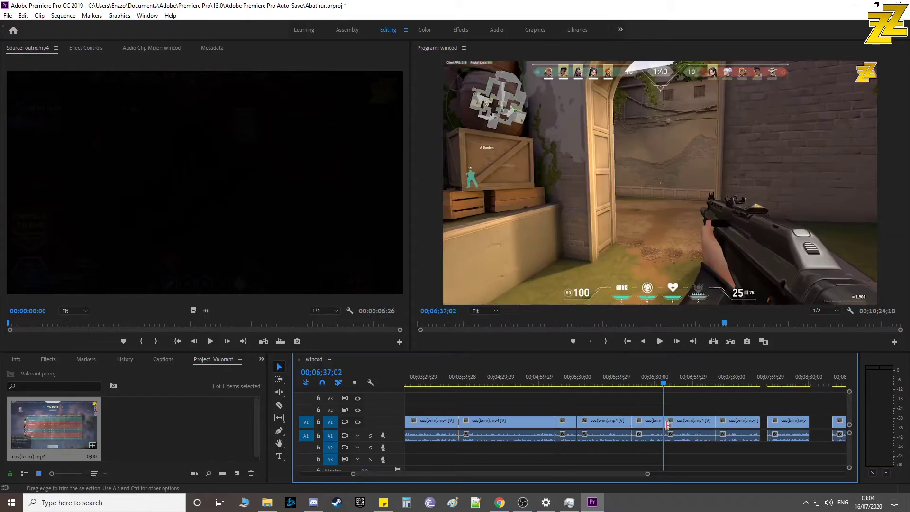
{"action": "right_click", "coordinate": [667, 424]}
{"action": "left_click", "coordinate": [707, 409]}
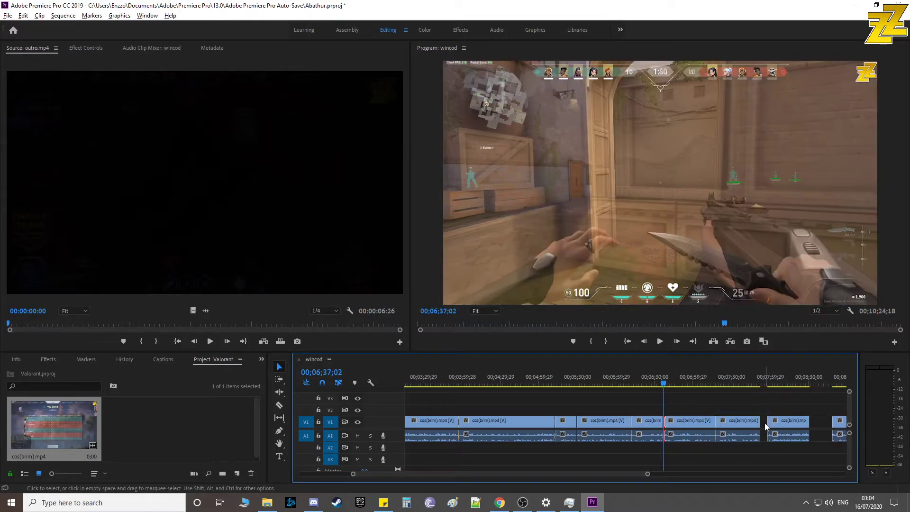
Ripple delete the gap at 00;07;52;20 and apply the default transitions at that cut
{"action": "right_click", "coordinate": [764, 422]}
{"action": "left_click", "coordinate": [784, 430]}
{"action": "right_click", "coordinate": [764, 421]}
{"action": "left_click", "coordinate": [789, 405]}
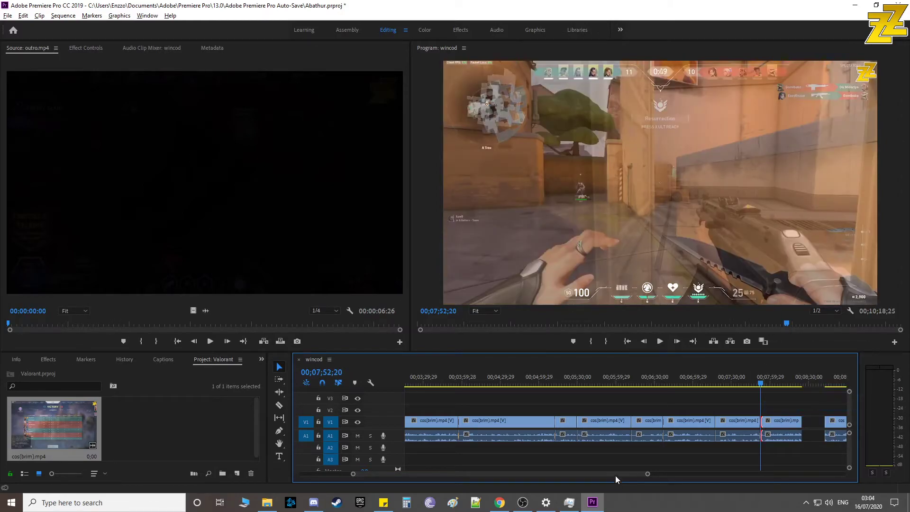
Ripple delete the gap before the final gameplay clip at 00;08;25;11 and apply the default transitions there
{"action": "left_click_drag", "start_coordinate": [615, 476], "coordinate": [653, 473]}
{"action": "right_click", "coordinate": [631, 425]}
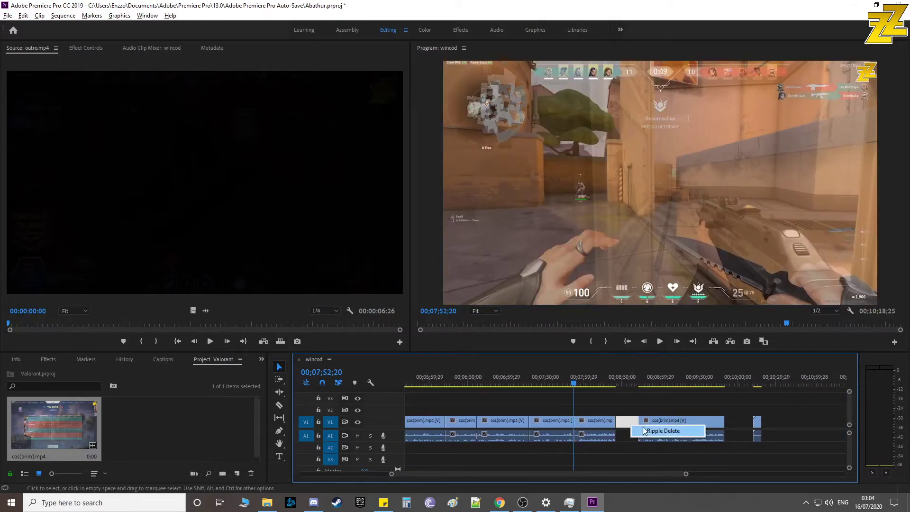
{"action": "left_click", "coordinate": [648, 430]}
{"action": "key", "text": "Down"}
{"action": "right_click", "coordinate": [617, 422]}
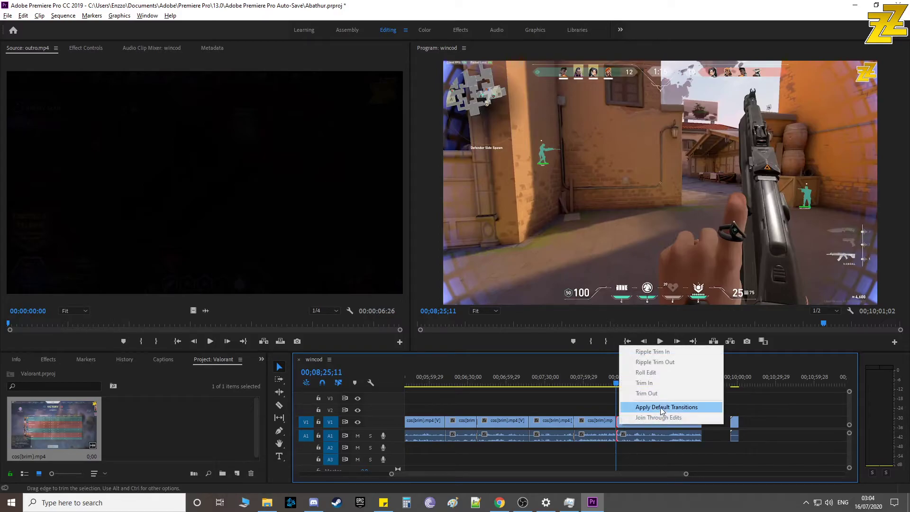
{"action": "left_click", "coordinate": [661, 408]}
Apply the default transitions at the end of the last gameplay clip, move the outro clip directly against it and save the project
{"action": "left_click_drag", "start_coordinate": [632, 385], "coordinate": [735, 402]}
{"action": "right_click", "coordinate": [709, 424]}
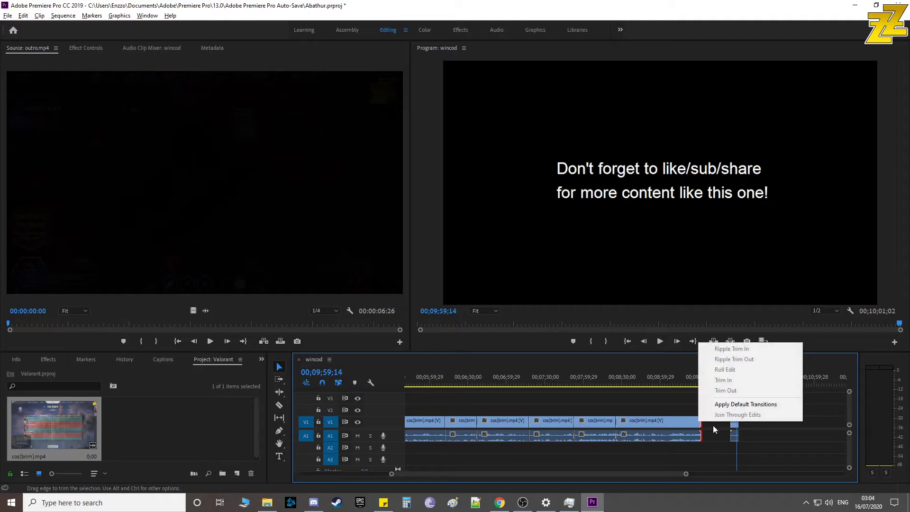
{"action": "left_click", "coordinate": [729, 405]}
{"action": "left_click_drag", "start_coordinate": [734, 423], "coordinate": [708, 423]}
{"action": "key", "text": "ctrl+s"}
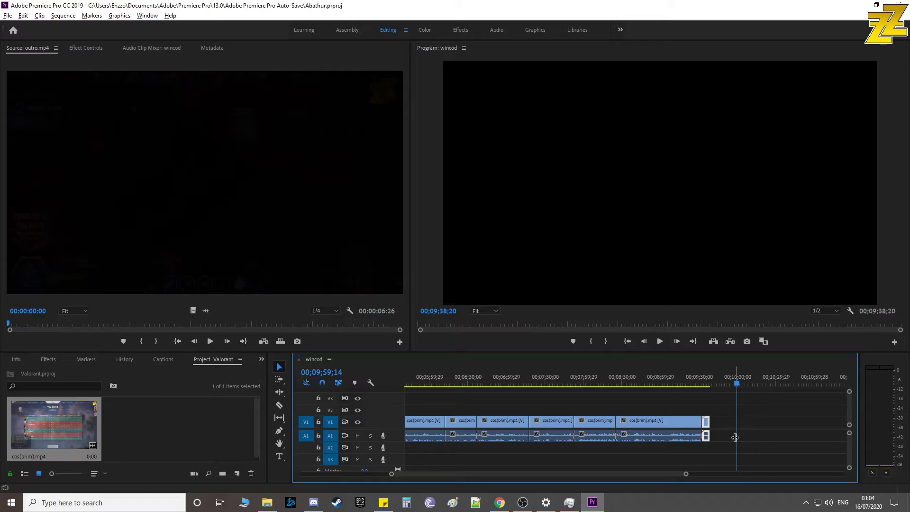
{"action": "key", "text": "ctrl+s"}
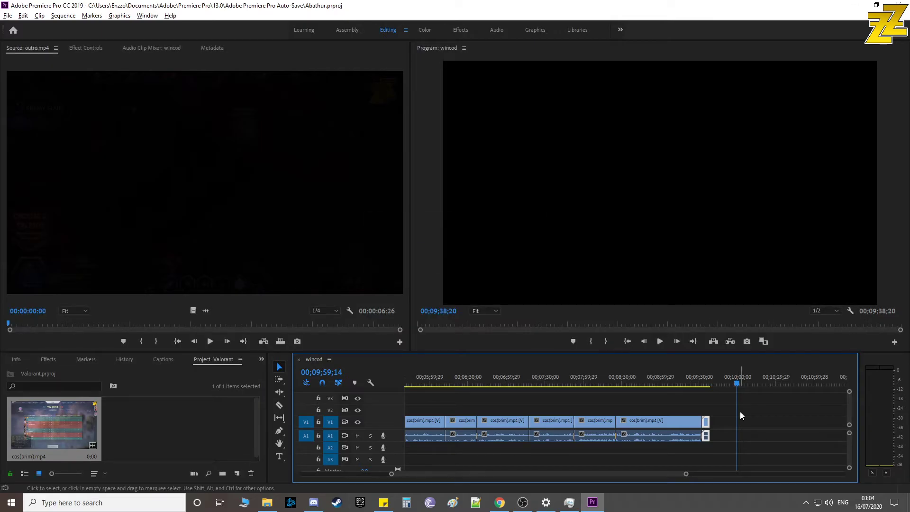
Split the gameplay clip with the Razor tool at 00;07;57;19 and again at 00;08;05;02 to isolate a short segment
{"action": "left_click_drag", "start_coordinate": [738, 383], "coordinate": [605, 404]}
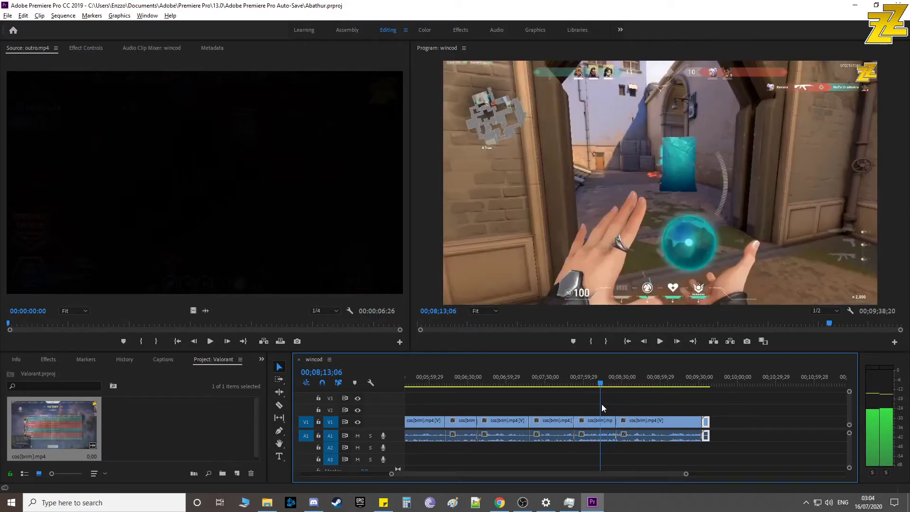
{"action": "key", "text": "Left"}
{"action": "left_click_drag", "start_coordinate": [600, 405], "coordinate": [581, 405]}
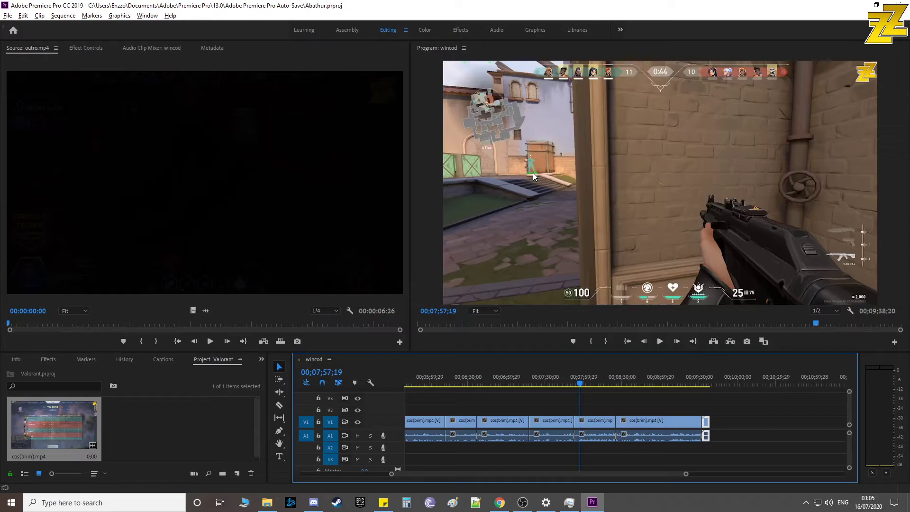
{"action": "key", "text": "c"}
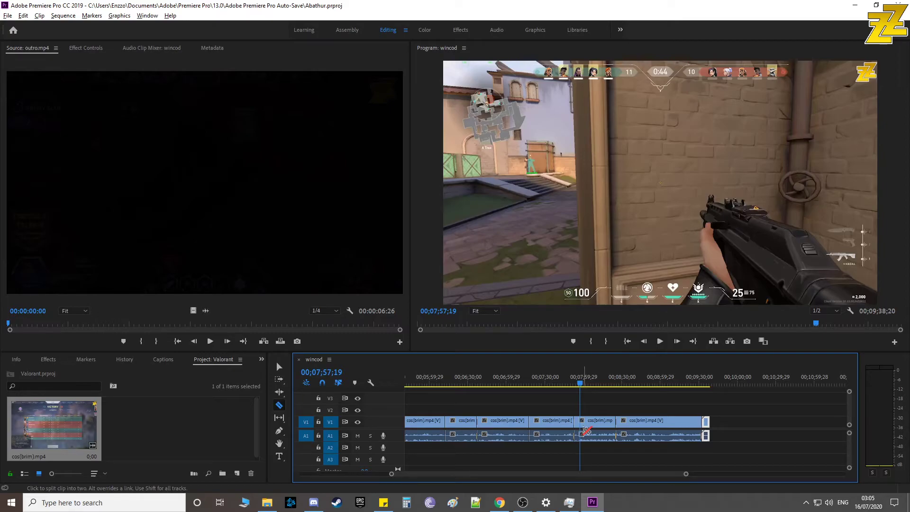
{"action": "left_click", "coordinate": [585, 430]}
{"action": "left_click_drag", "start_coordinate": [583, 387], "coordinate": [587, 387]}
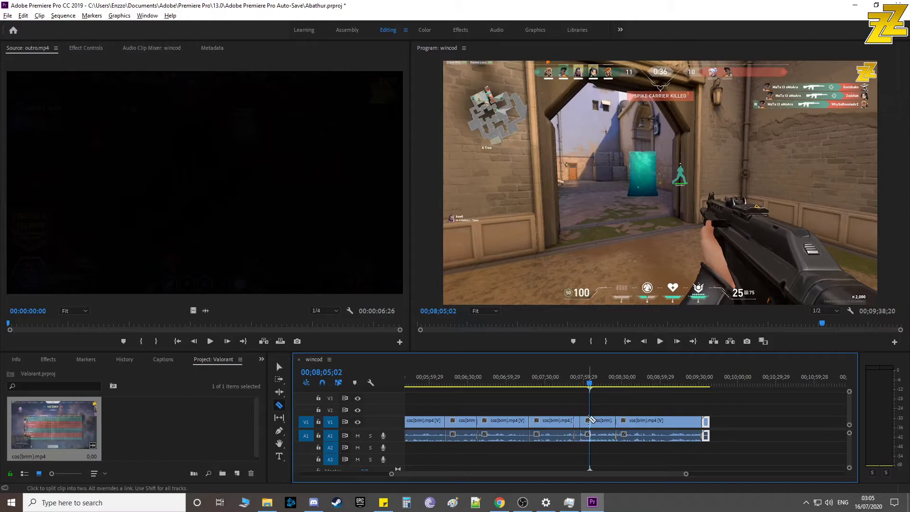
{"action": "left_click", "coordinate": [590, 420]}
{"action": "key", "text": "v"}
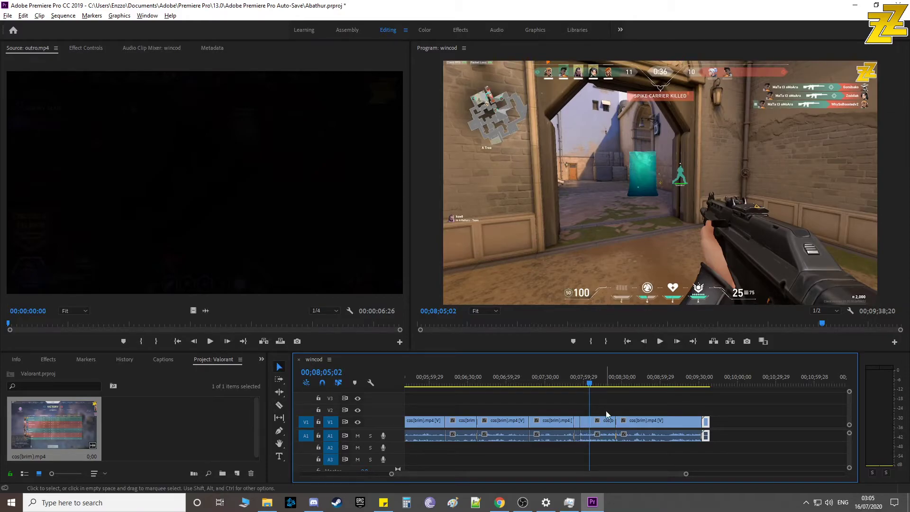
Try extra razor cuts in two of the earlier gameplay clips and undo them
{"action": "left_click", "coordinate": [279, 405]}
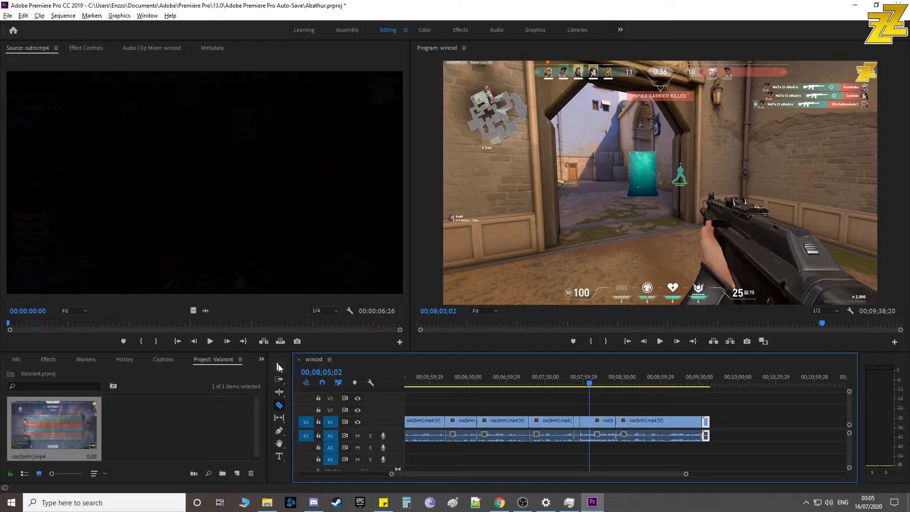
{"action": "left_click", "coordinate": [278, 367]}
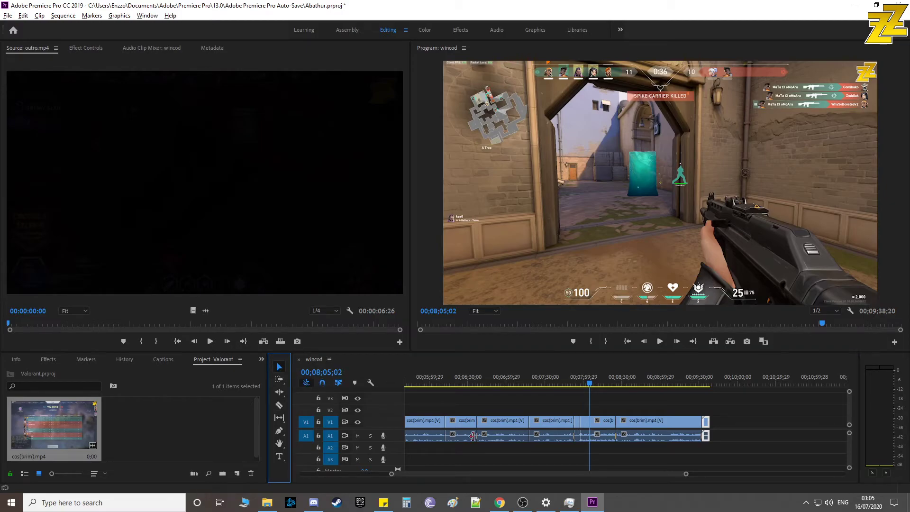
{"action": "left_click_drag", "start_coordinate": [706, 421], "coordinate": [736, 421]}
{"action": "left_click", "coordinate": [720, 423]}
{"action": "key", "text": "Delete"}
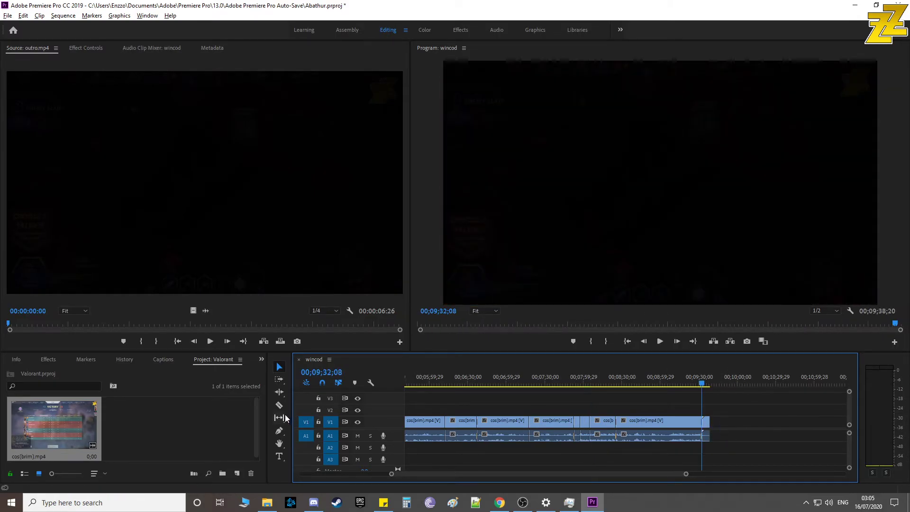
{"action": "left_click", "coordinate": [279, 406]}
{"action": "left_click", "coordinate": [560, 421]}
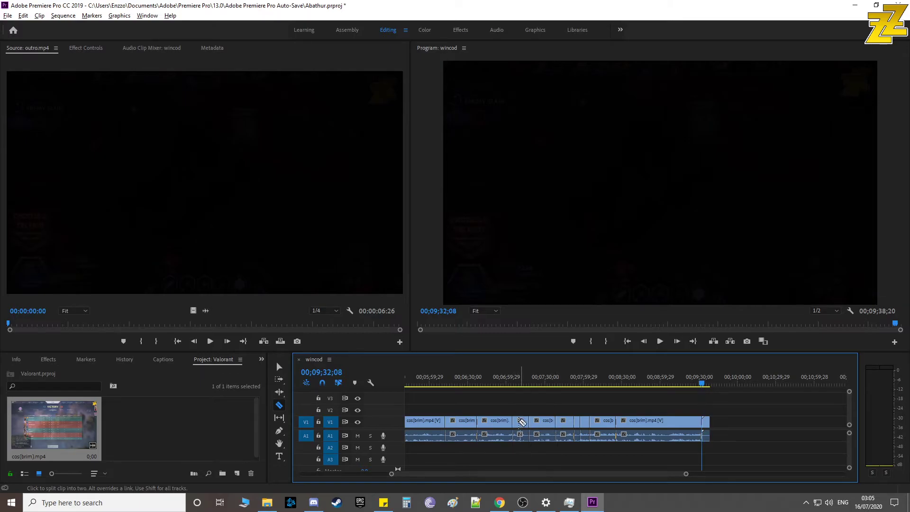
{"action": "key", "text": "ctrl+z"}
{"action": "key", "text": "ctrl+z"}
{"action": "left_click", "coordinate": [278, 367]}
Save the project and show the effect controls of the short segment between the two cuts
{"action": "key", "text": "ctrl+s"}
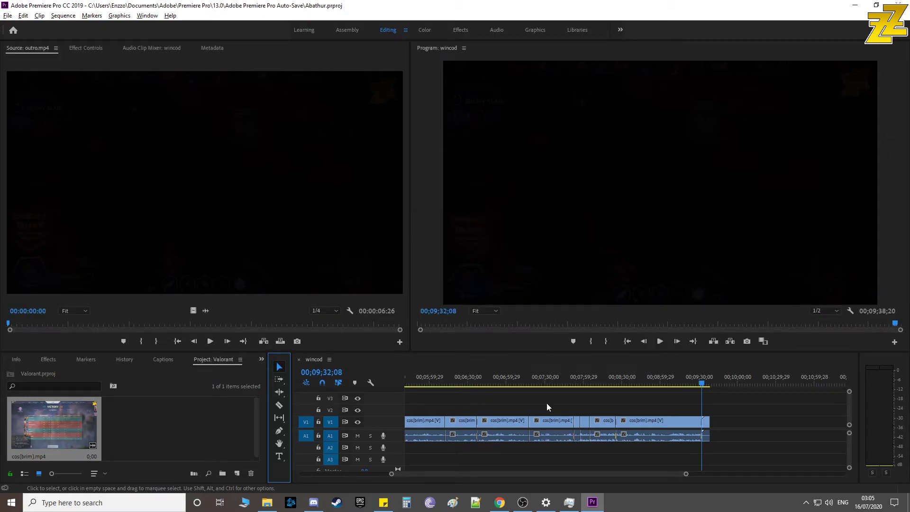
{"action": "left_click", "coordinate": [585, 387]}
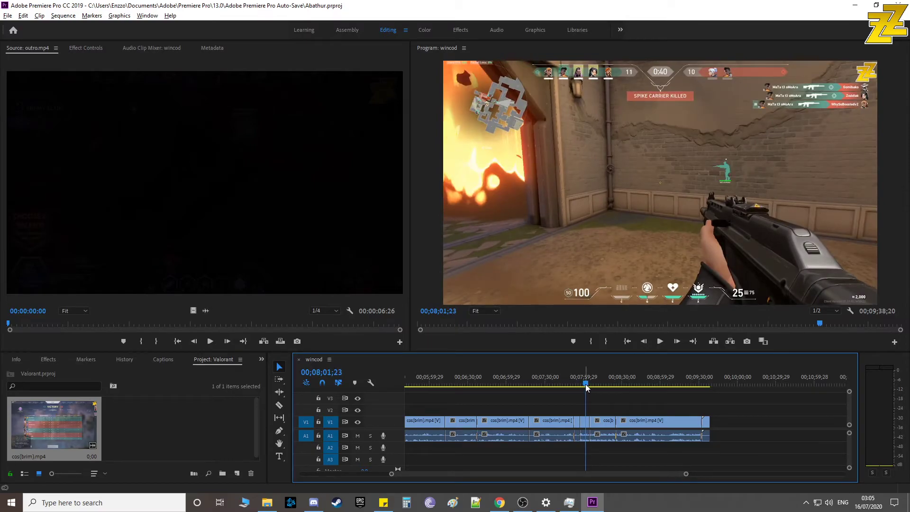
{"action": "left_click", "coordinate": [583, 423]}
{"action": "double_click", "coordinate": [583, 423]}
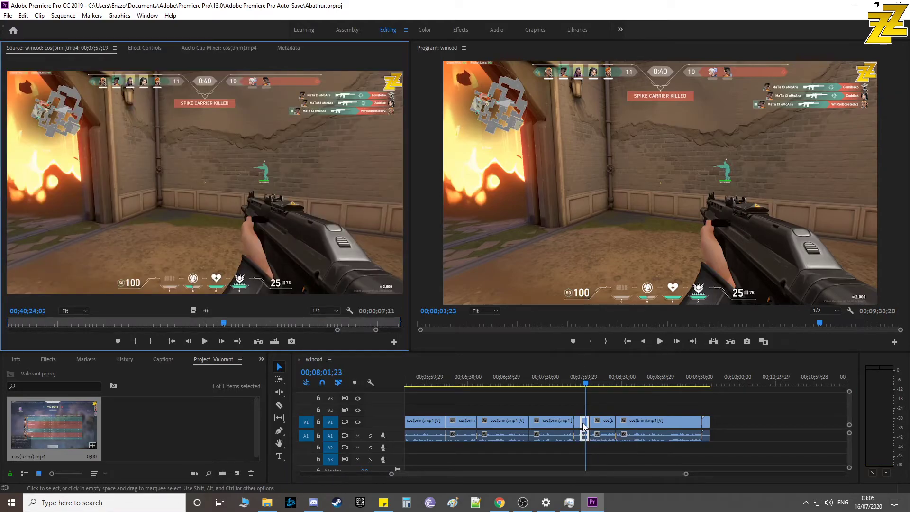
{"action": "left_click", "coordinate": [143, 48]}
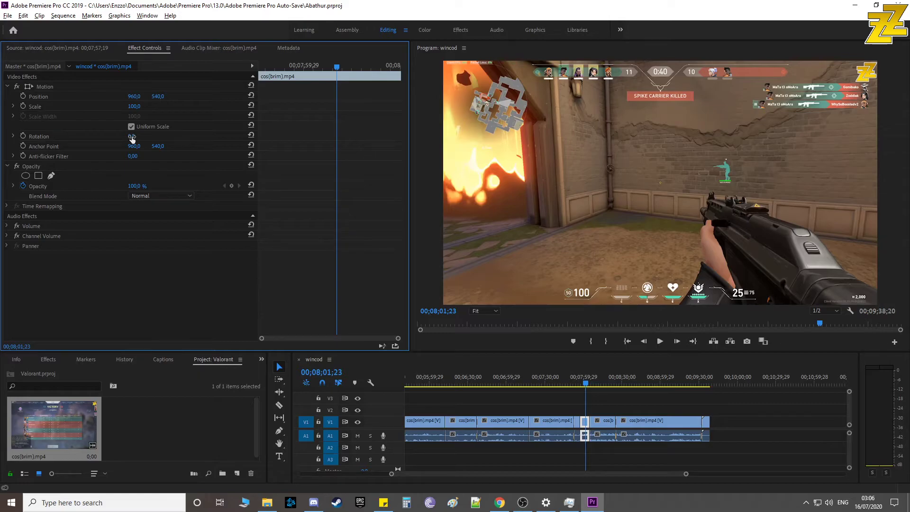
Try rotating the segment's picture to 2x215° and set its rotation back to 0
{"action": "left_click_drag", "start_coordinate": [131, 139], "coordinate": [574, 139]}
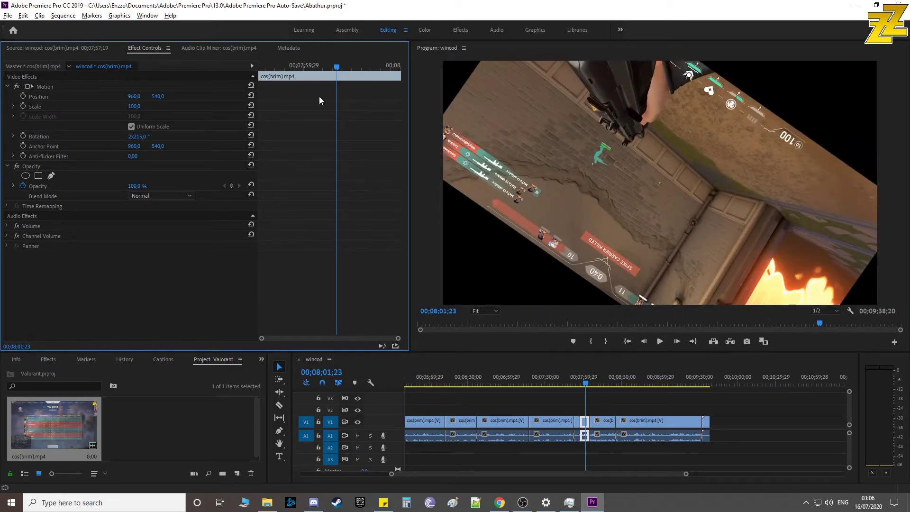
{"action": "left_click", "coordinate": [139, 136]}
{"action": "left_click", "coordinate": [145, 135]}
{"action": "left_click_drag", "start_coordinate": [151, 136], "coordinate": [124, 137]}
{"action": "type", "text": "0"}
{"action": "key", "text": "Return"}
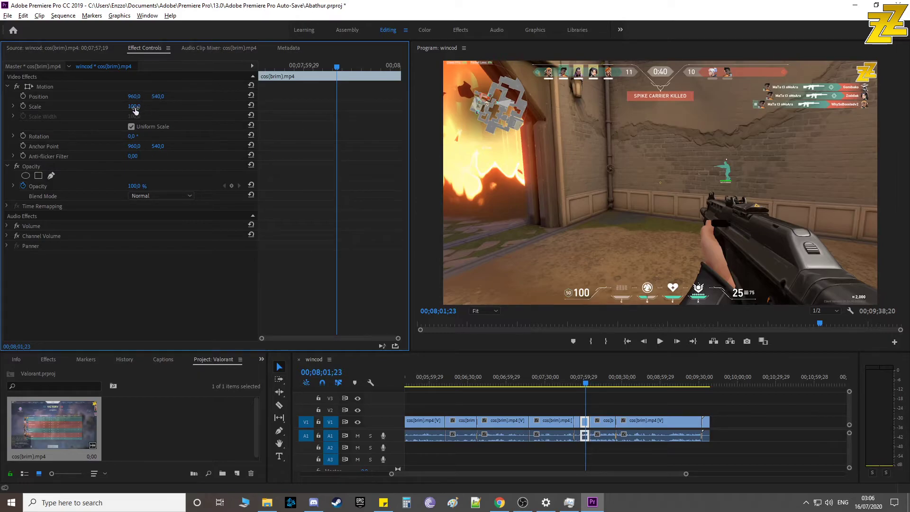
Enlarge the segment onto the minimap with scale 343 and position 3301, 1702, and save the project
{"action": "left_click_drag", "start_coordinate": [135, 107], "coordinate": [398, 96]}
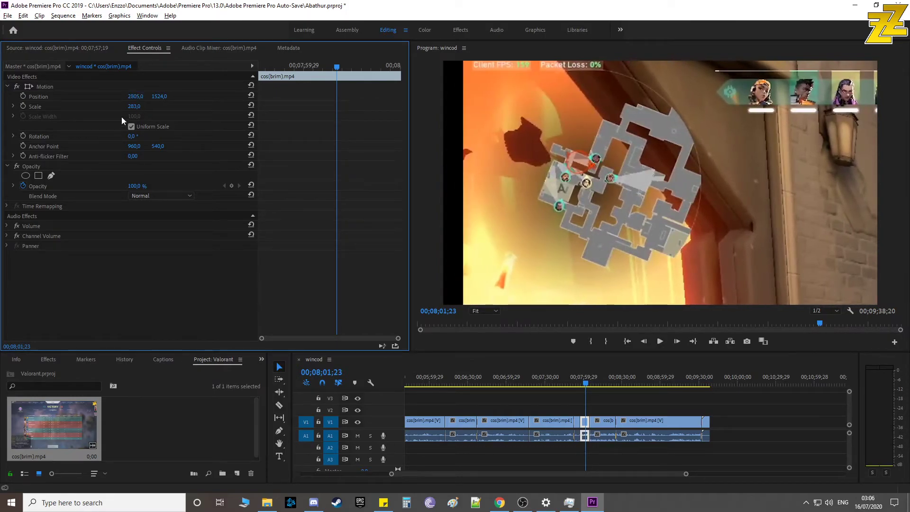
{"action": "mouse_move", "coordinate": [149, 109]}
{"action": "left_mouse_down"}
{"action": "mouse_move", "coordinate": [227, 109]}
{"action": "mouse_move", "coordinate": [159, 109]}
{"action": "mouse_move", "coordinate": [157, 97]}
{"action": "mouse_move", "coordinate": [137, 96]}
{"action": "mouse_move", "coordinate": [266, 96]}
{"action": "mouse_move", "coordinate": [137, 96]}
{"action": "left_mouse_up"}
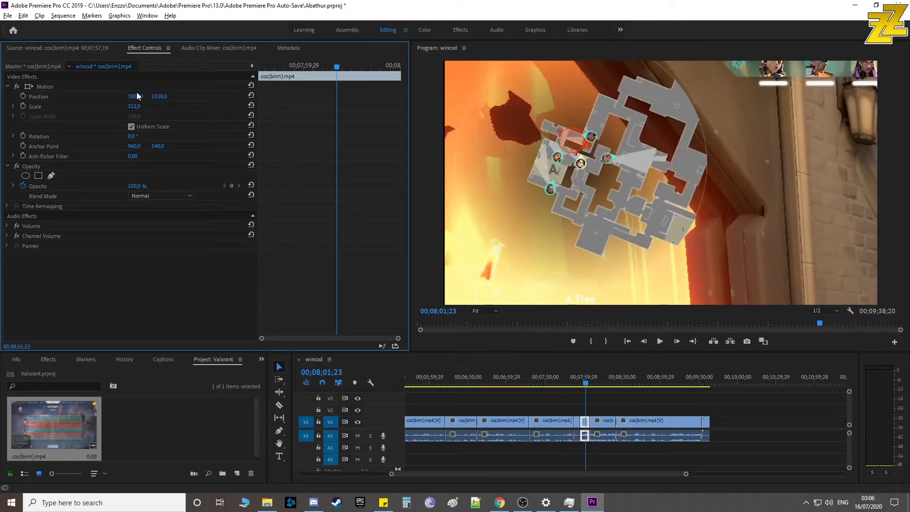
{"action": "mouse_move", "coordinate": [136, 96]}
{"action": "left_mouse_down"}
{"action": "mouse_move", "coordinate": [137, 106]}
{"action": "mouse_move", "coordinate": [177, 96]}
{"action": "mouse_move", "coordinate": [139, 97]}
{"action": "left_mouse_up"}
{"action": "key", "text": "ctrl+s"}
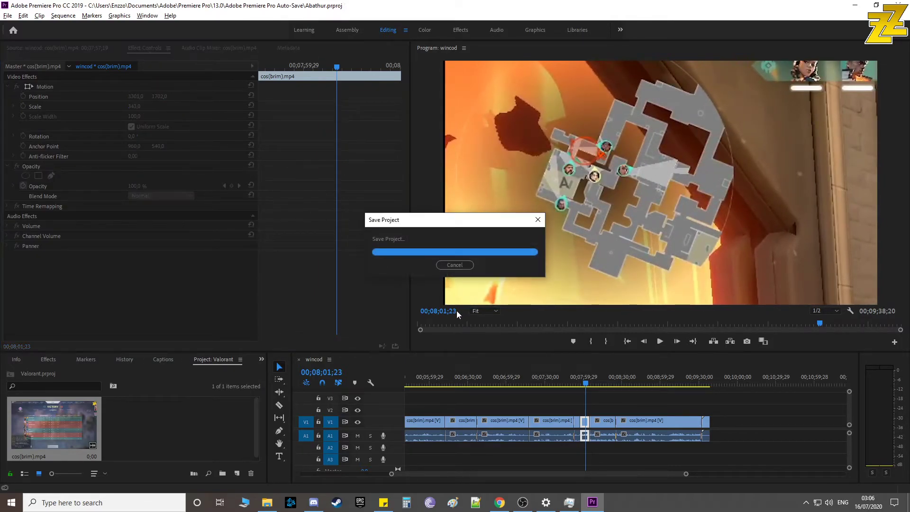
Play the sequence from 00;07;55;01 through the enlarged segment to check the minimap zoom, and save the project
{"action": "left_click", "coordinate": [579, 384]}
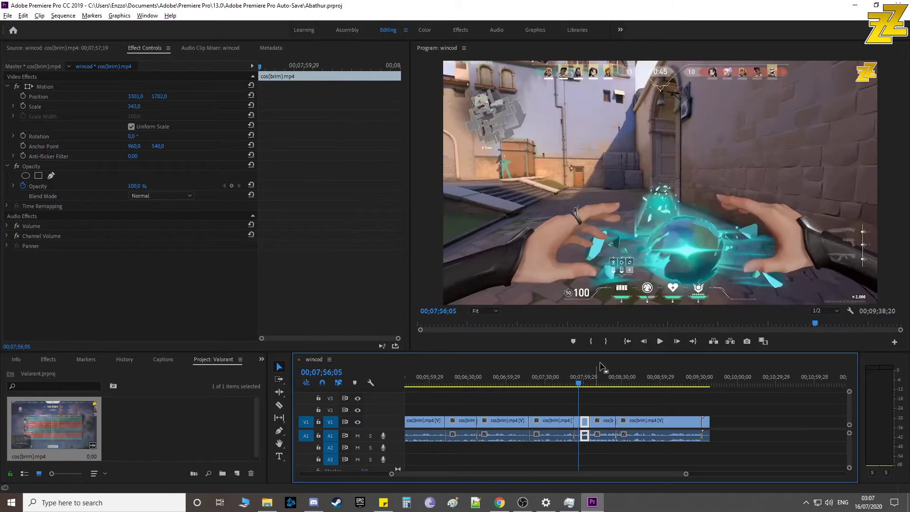
{"action": "left_click_drag", "start_coordinate": [579, 385], "coordinate": [577, 384]}
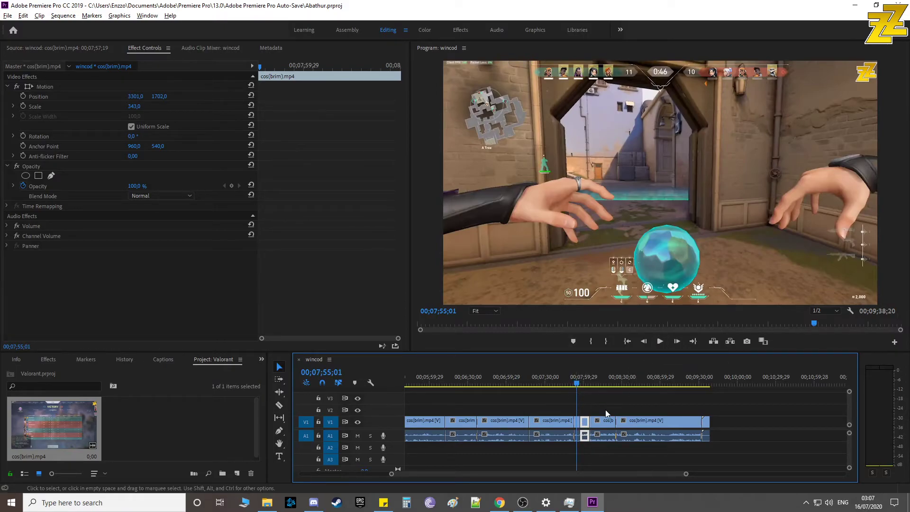
{"action": "left_click", "coordinate": [660, 342]}
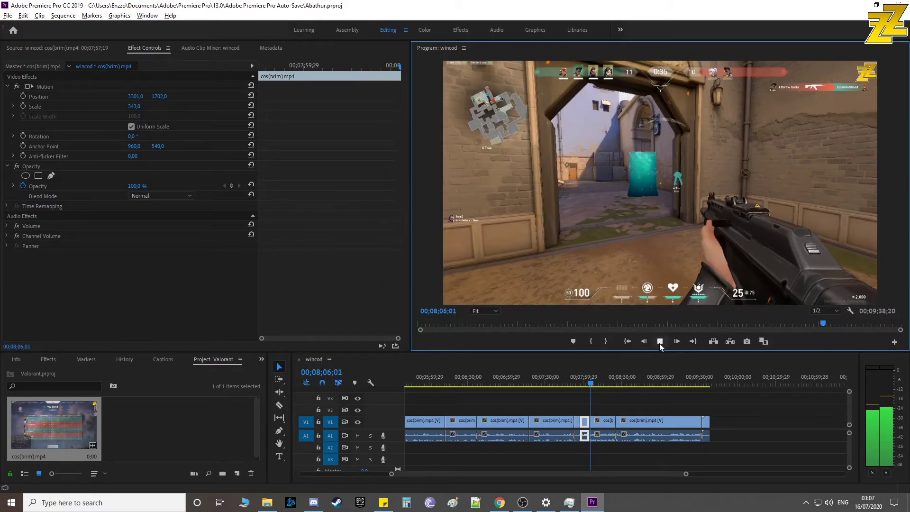
{"action": "left_click", "coordinate": [659, 342]}
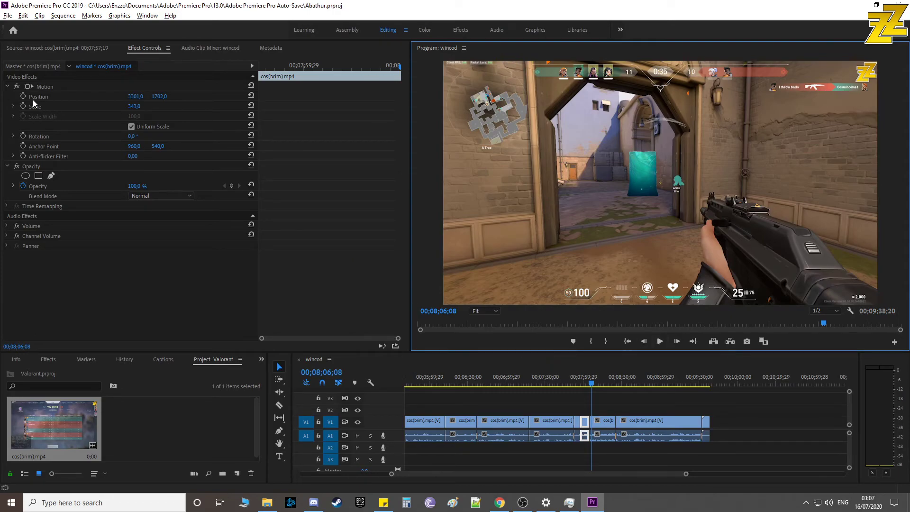
{"action": "key", "text": "ctrl+s"}
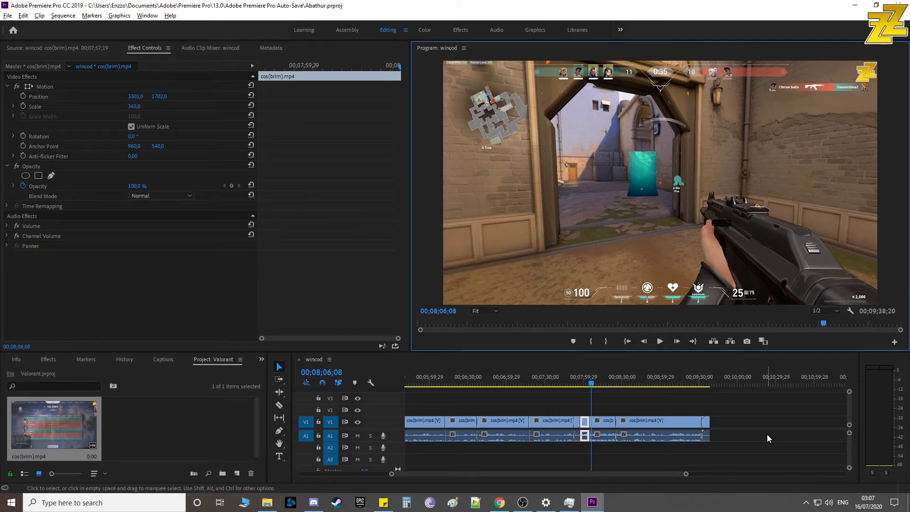
Copy the enlarged segment with its two neighbouring clips and paste the three into the empty area past the outro
{"action": "left_click", "coordinate": [604, 404]}
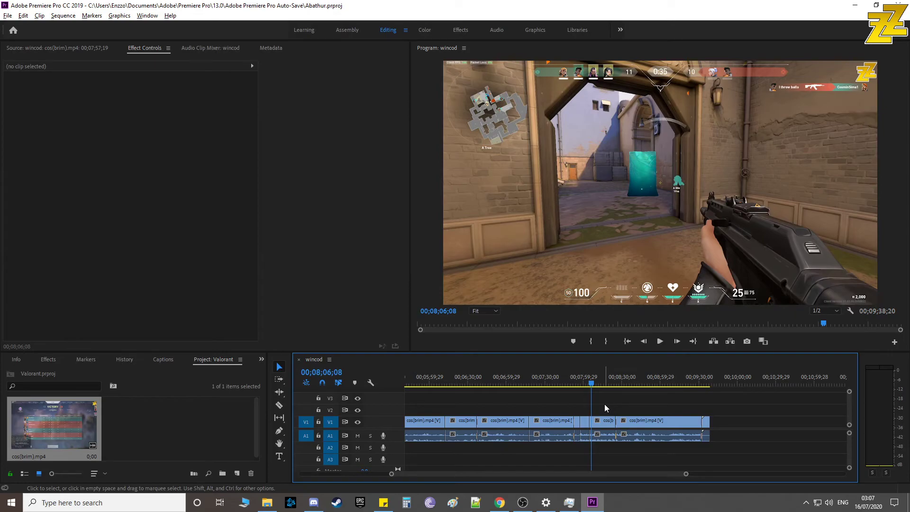
{"action": "left_click_drag", "start_coordinate": [605, 404], "coordinate": [575, 444]}
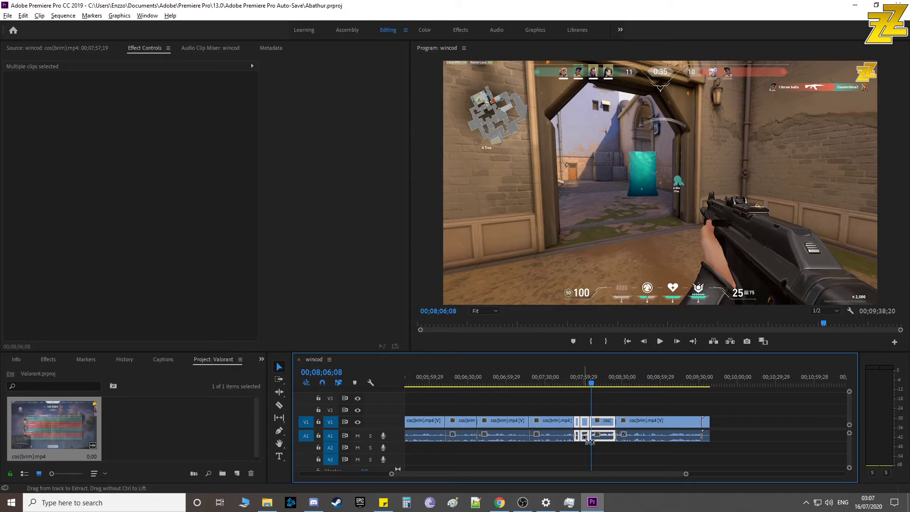
{"action": "left_click_drag", "start_coordinate": [591, 386], "coordinate": [750, 400]}
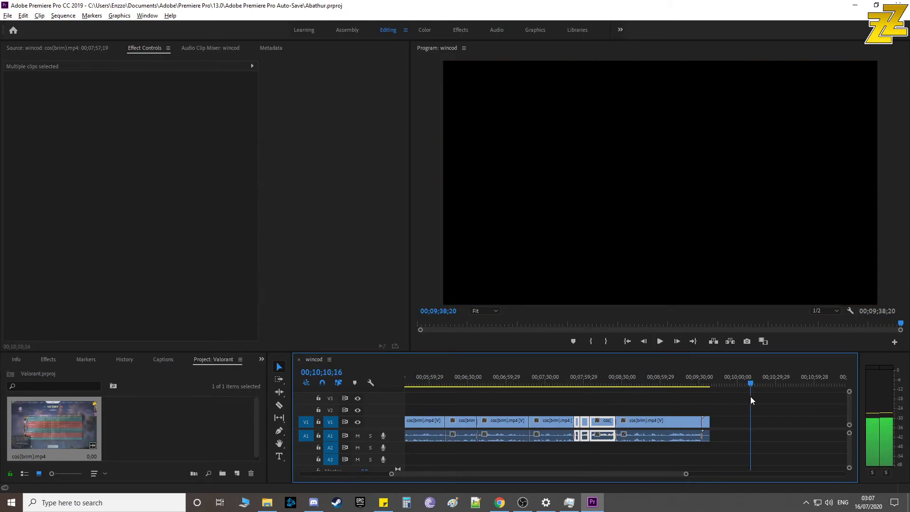
{"action": "key", "text": "ctrl+v"}
{"action": "left_click", "coordinate": [827, 421]}
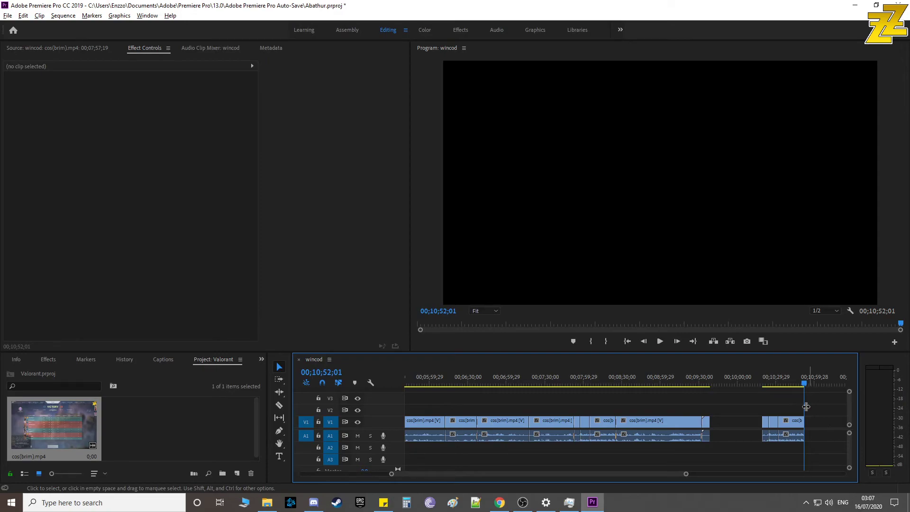
Reset the position to 960, 540 and the scale to 100 on the middle segment of the pasted clips
{"action": "left_click", "coordinate": [775, 423]}
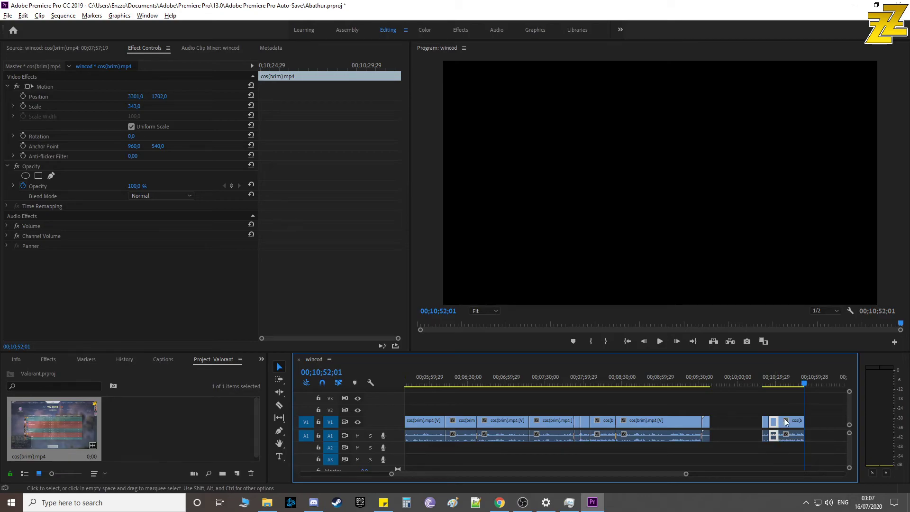
{"action": "left_click", "coordinate": [762, 387]}
{"action": "left_click_drag", "start_coordinate": [762, 392], "coordinate": [769, 393]}
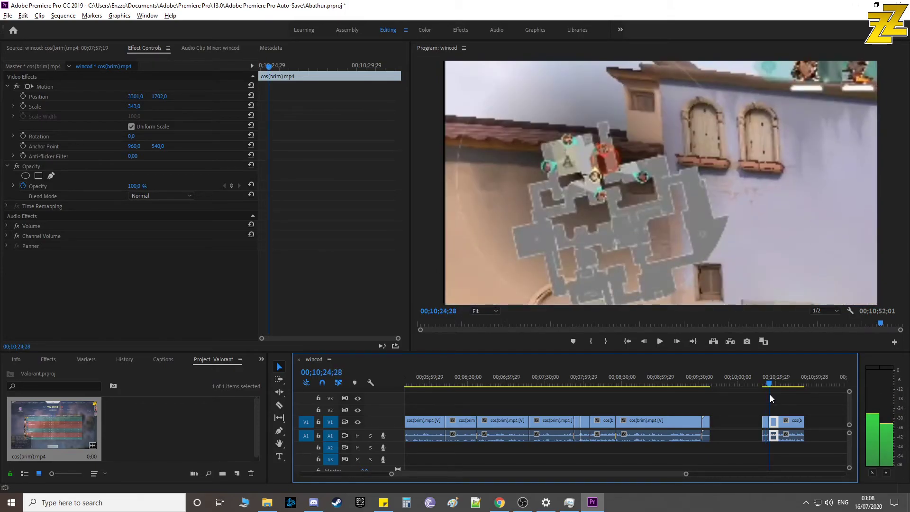
{"action": "double_click", "coordinate": [776, 422]}
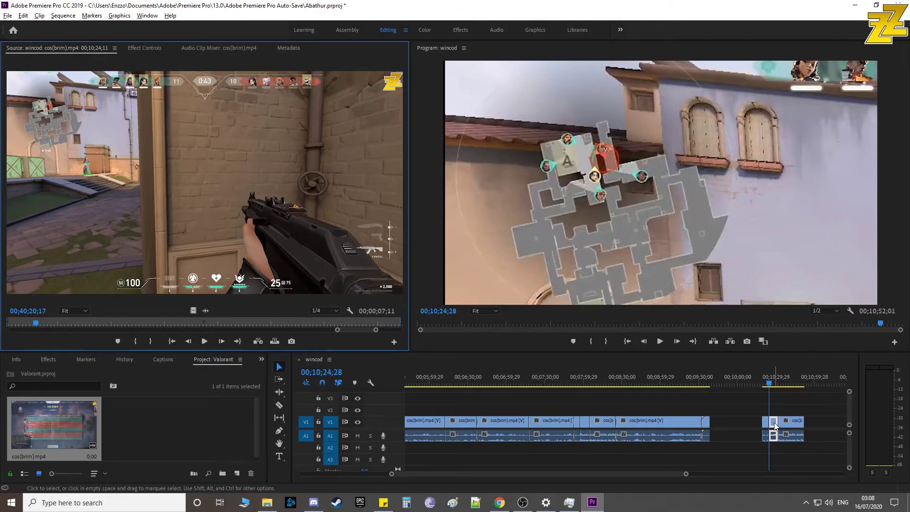
{"action": "left_click", "coordinate": [771, 385]}
{"action": "left_click_drag", "start_coordinate": [771, 387], "coordinate": [773, 386]}
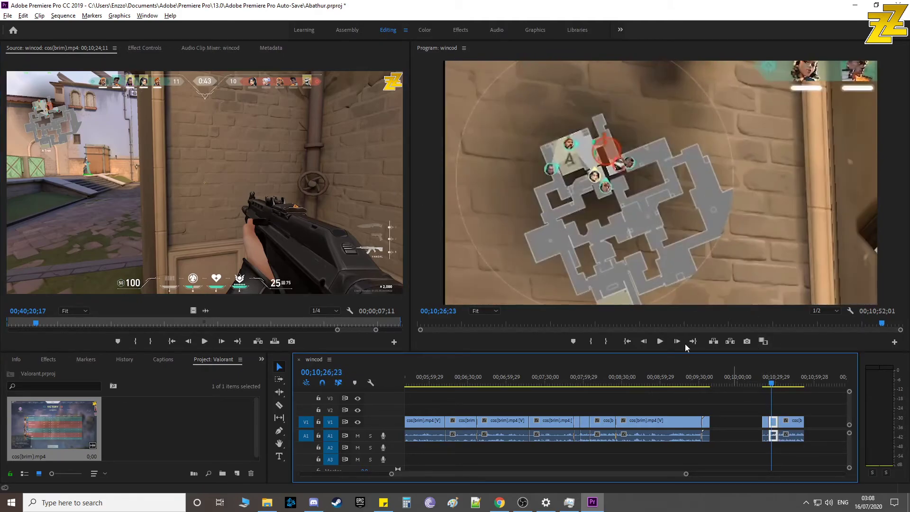
{"action": "left_click", "coordinate": [144, 48]}
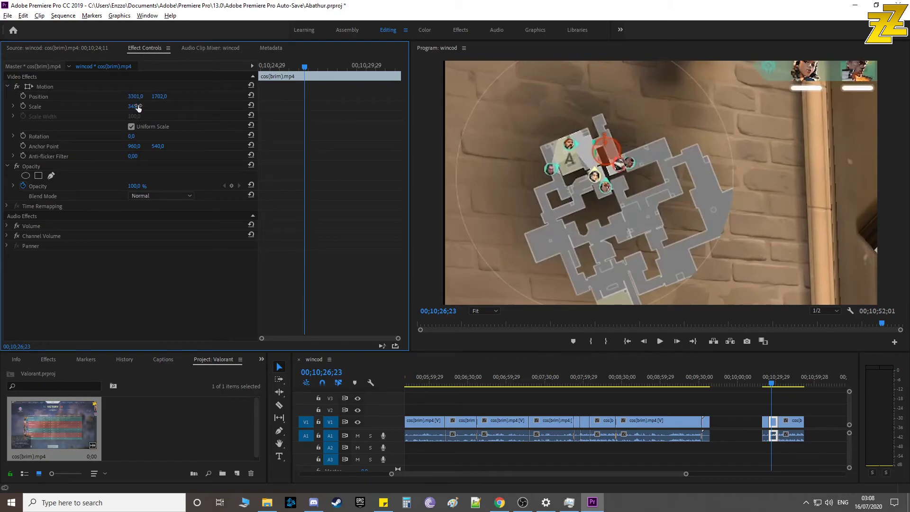
{"action": "left_click", "coordinate": [250, 95]}
{"action": "left_click", "coordinate": [251, 105]}
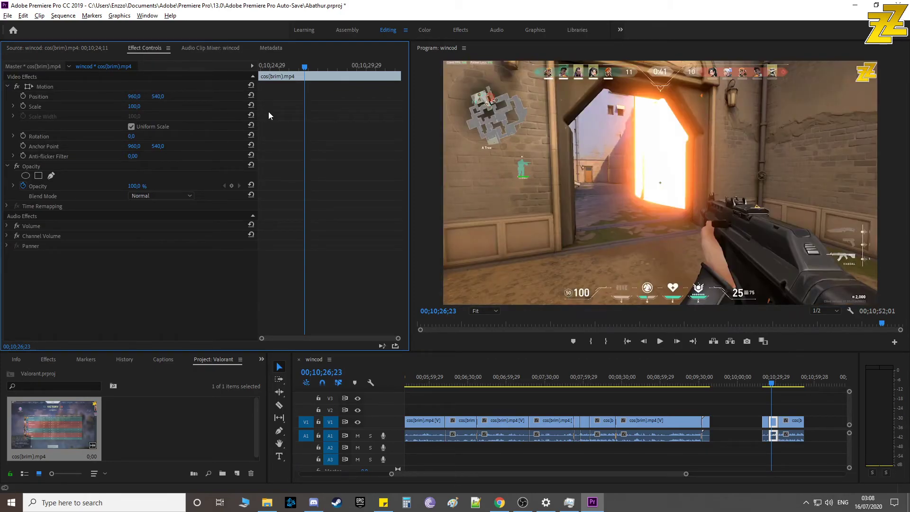
Start position and scale keyframes at the first frame of the middle pasted segment, 00;10;24;11
{"action": "left_click_drag", "start_coordinate": [305, 71], "coordinate": [258, 68]}
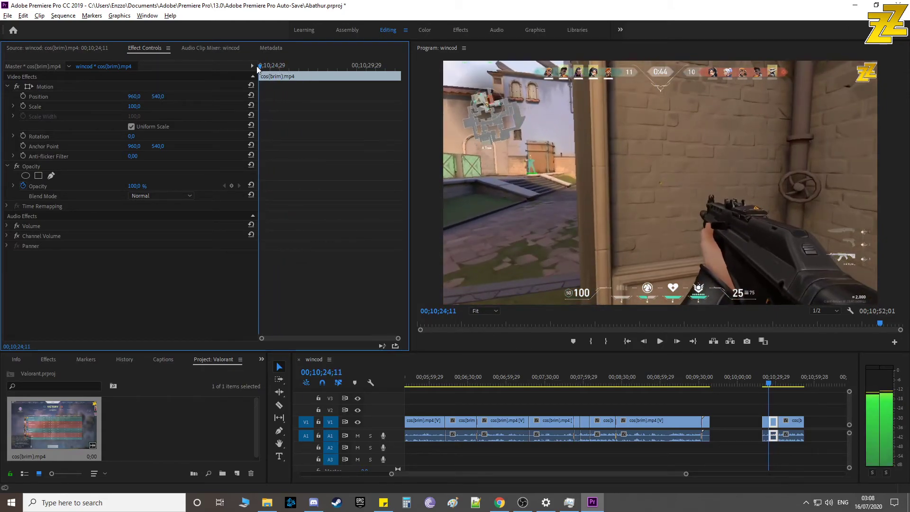
{"action": "left_click", "coordinate": [23, 97]}
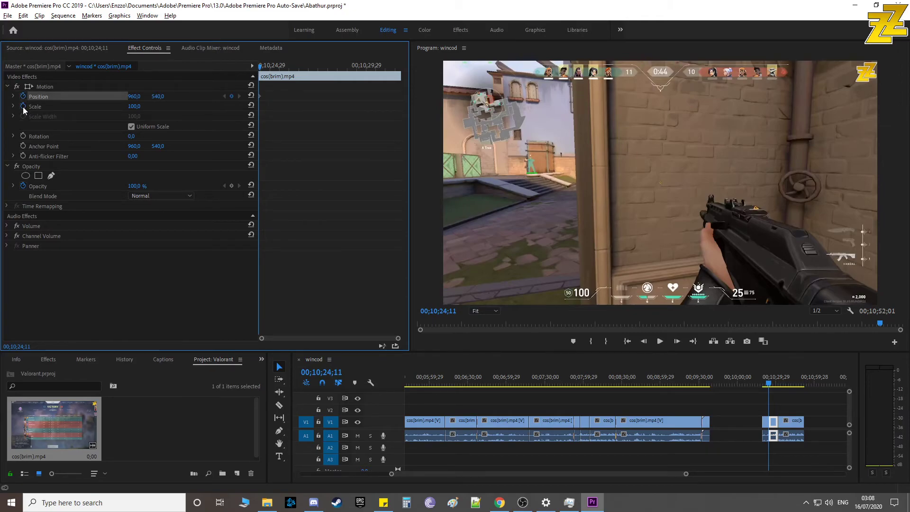
{"action": "left_click", "coordinate": [23, 107]}
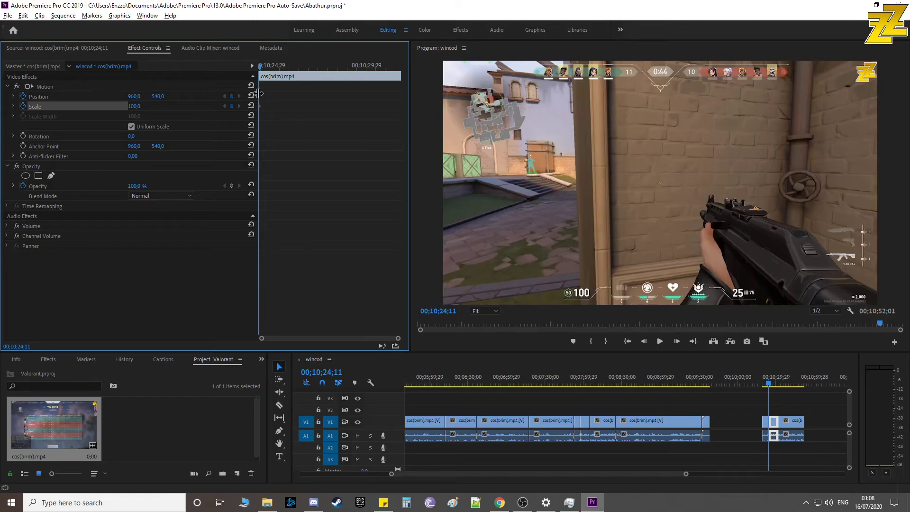
Zoom onto the minimap at 00;10;24;23 by keyframing scale 321 and position 3060, 1461
{"action": "left_click_drag", "start_coordinate": [261, 70], "coordinate": [268, 70]}
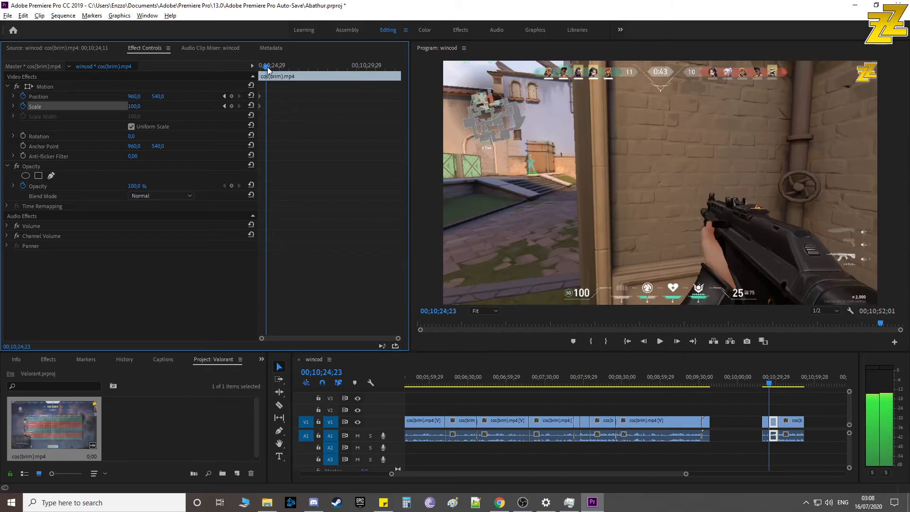
{"action": "left_click", "coordinate": [134, 106]}
{"action": "type", "text": "294"}
{"action": "key", "text": "Return"}
{"action": "left_click_drag", "start_coordinate": [134, 106], "coordinate": [161, 96]}
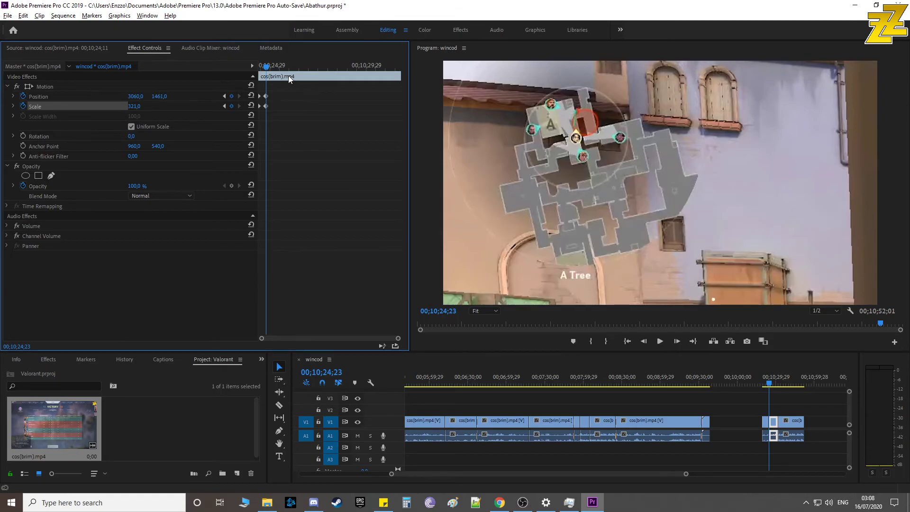
Copy the zoomed position and scale keyframes to 00;10;29;23, reset both properties at 00;10;29;27, and save the project
{"action": "left_click_drag", "start_coordinate": [267, 68], "coordinate": [362, 77]}
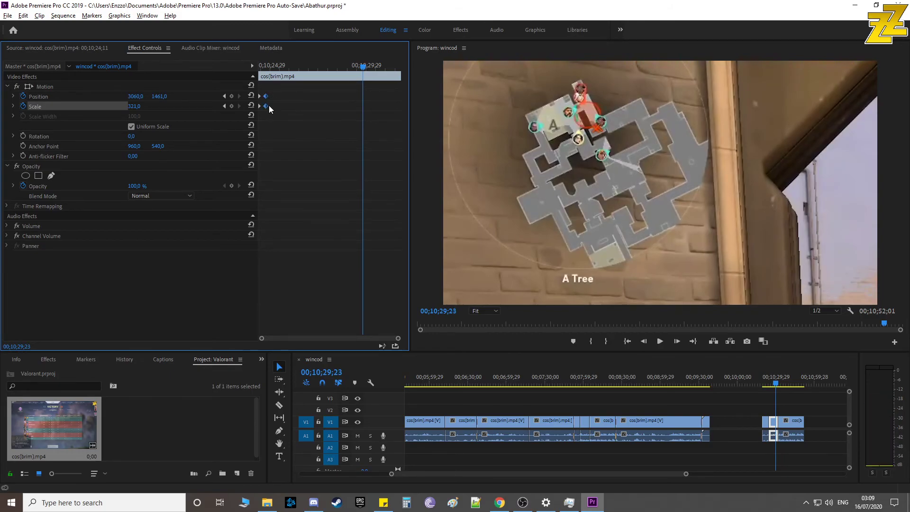
{"action": "key", "text": "ctrl+v"}
{"action": "left_click_drag", "start_coordinate": [363, 67], "coordinate": [365, 68]}
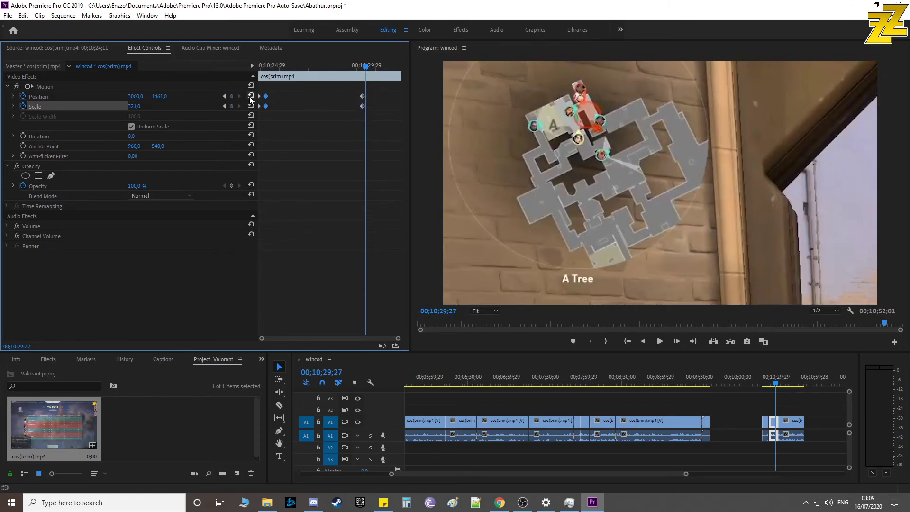
{"action": "left_click", "coordinate": [251, 95]}
{"action": "left_click", "coordinate": [251, 106]}
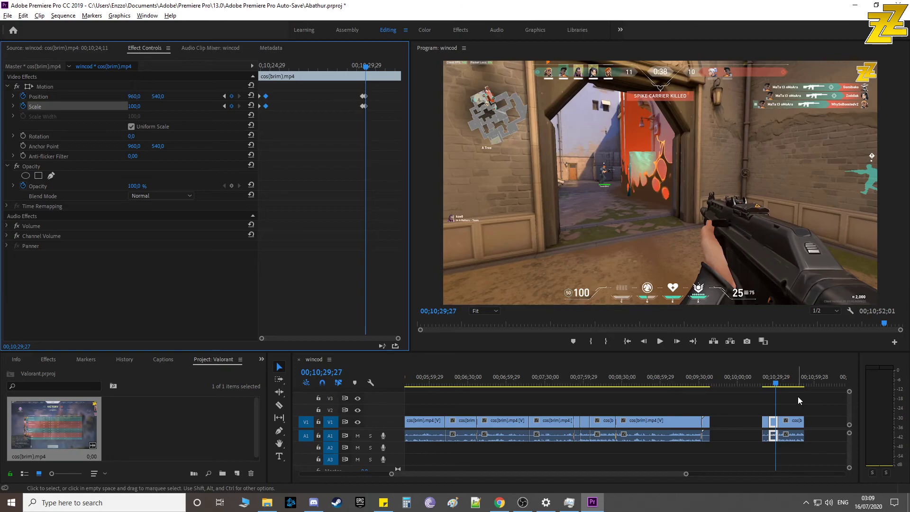
{"action": "key", "text": "ctrl+s"}
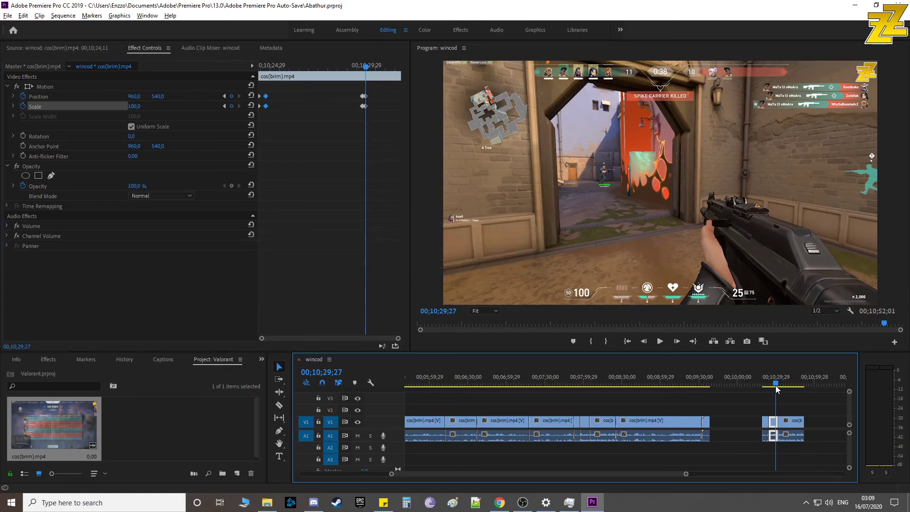
Shift the copied pair of zoomed position and scale keyframes slightly earlier to lengthen the zoom-out
{"action": "left_click", "coordinate": [764, 384]}
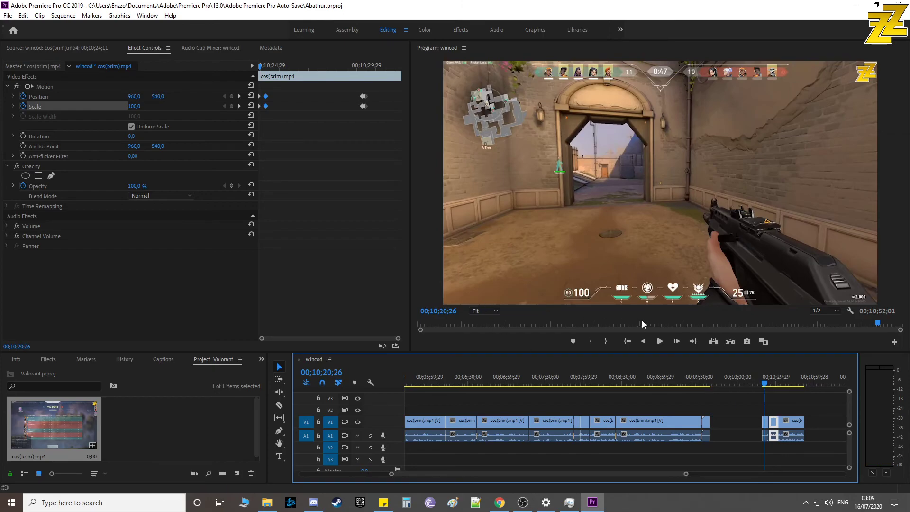
{"action": "left_click", "coordinate": [362, 96]}
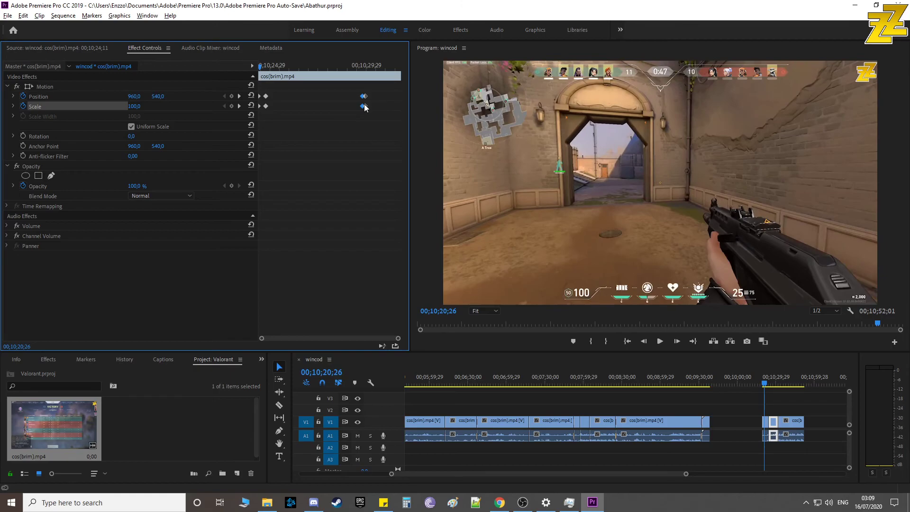
{"action": "left_click_drag", "start_coordinate": [362, 96], "coordinate": [359, 97]}
Play the sequence from 00;10;20;26 through the keyframed segment to check the animated zoom in and out
{"action": "left_click", "coordinate": [659, 341]}
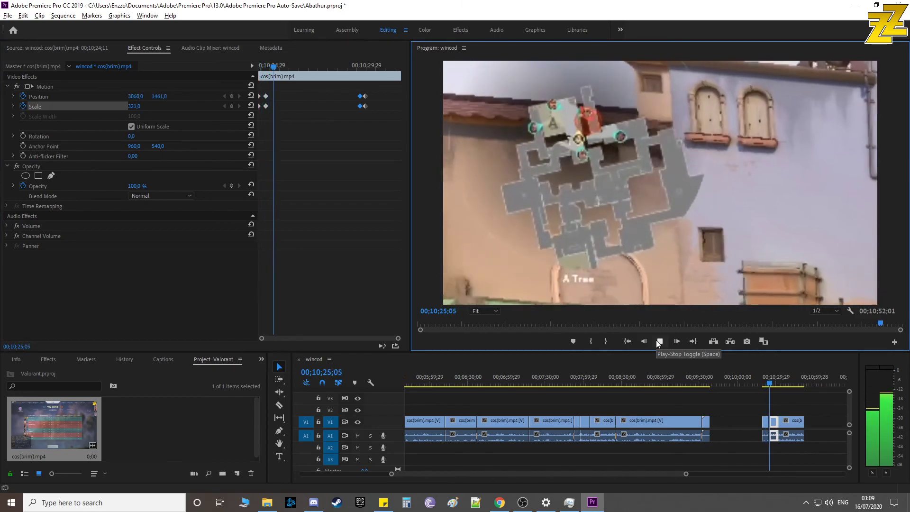
{"action": "left_click", "coordinate": [660, 341]}
{"action": "left_click", "coordinate": [660, 341]}
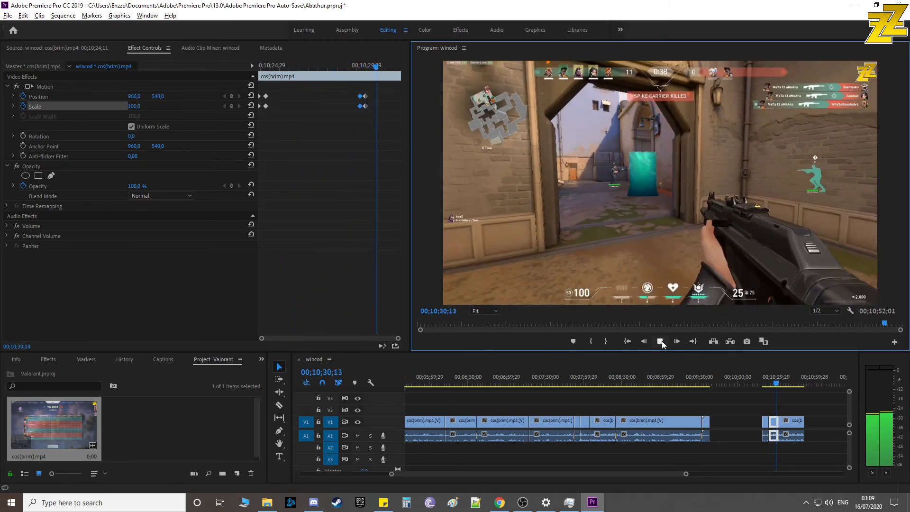
{"action": "left_click", "coordinate": [660, 341]}
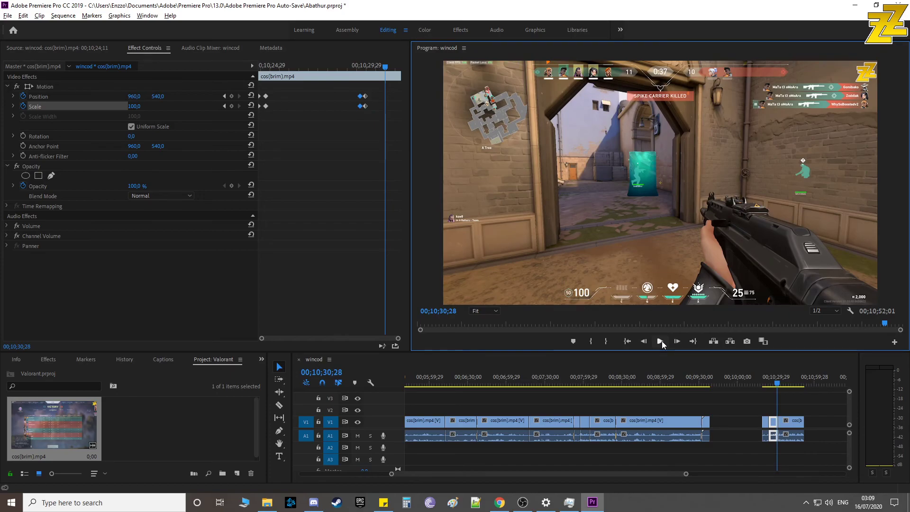
Animate the segment's rotation with a keyframe of 0° at 00;10;24;24 and one of 2x61,0° at 00;10;29;20
{"action": "left_click", "coordinate": [771, 385]}
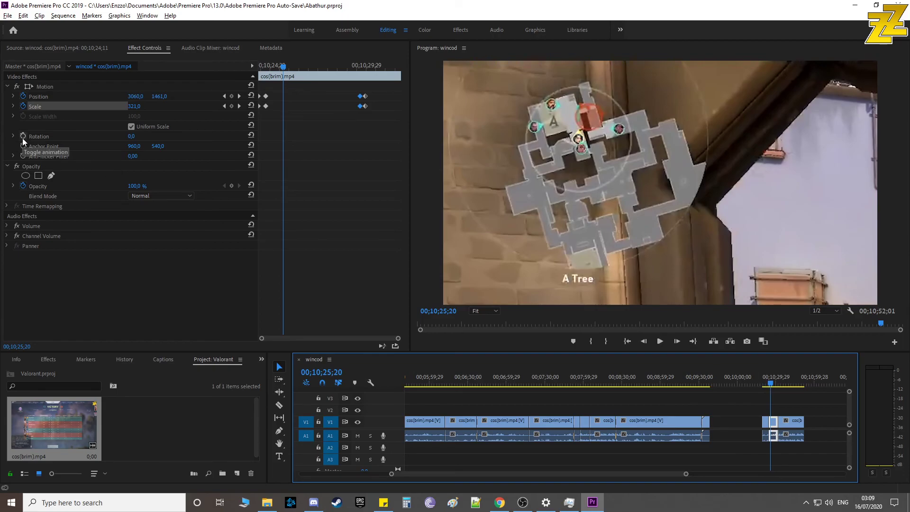
{"action": "left_click", "coordinate": [281, 66]}
{"action": "left_click_drag", "start_coordinate": [281, 69], "coordinate": [268, 72]}
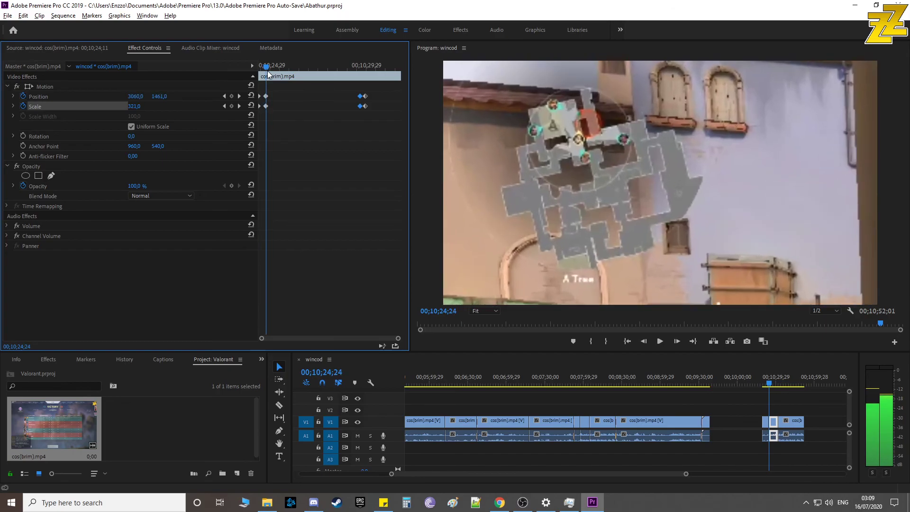
{"action": "left_click", "coordinate": [23, 137]}
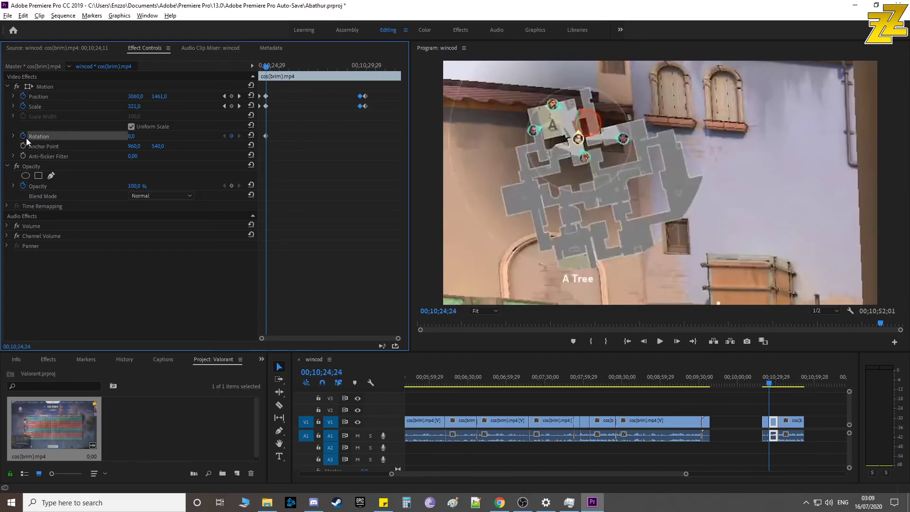
{"action": "left_click_drag", "start_coordinate": [267, 68], "coordinate": [360, 72]}
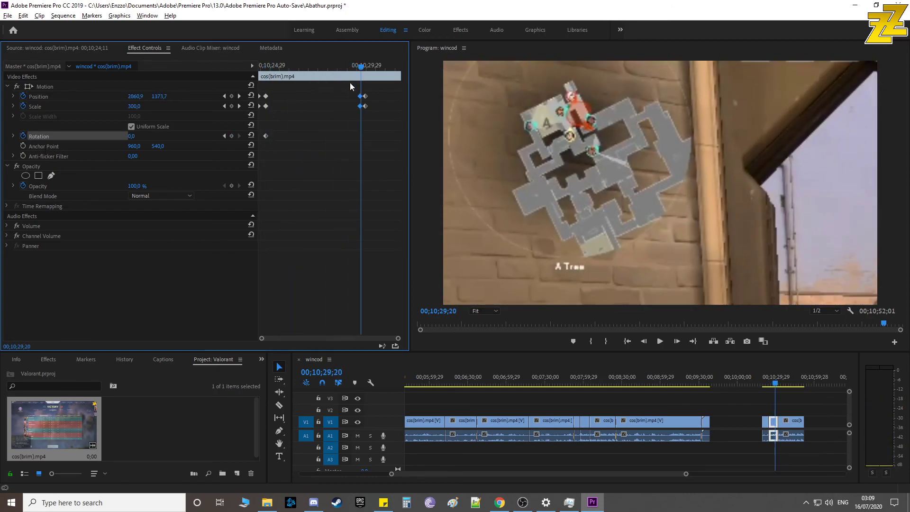
{"action": "left_click_drag", "start_coordinate": [131, 136], "coordinate": [117, 140]}
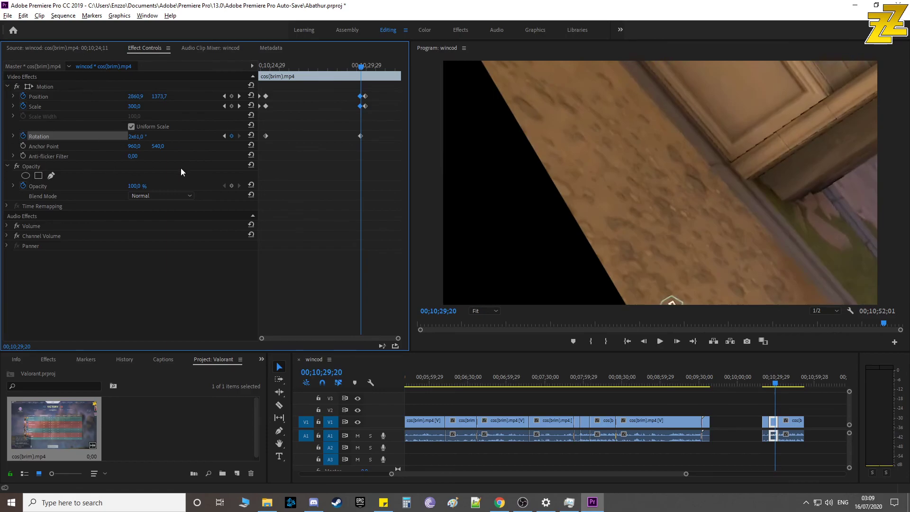
Play the segment from just before its start to check the rotation animation, and save the project
{"action": "left_click_drag", "start_coordinate": [775, 385], "coordinate": [768, 384]}
{"action": "left_click", "coordinate": [661, 345]}
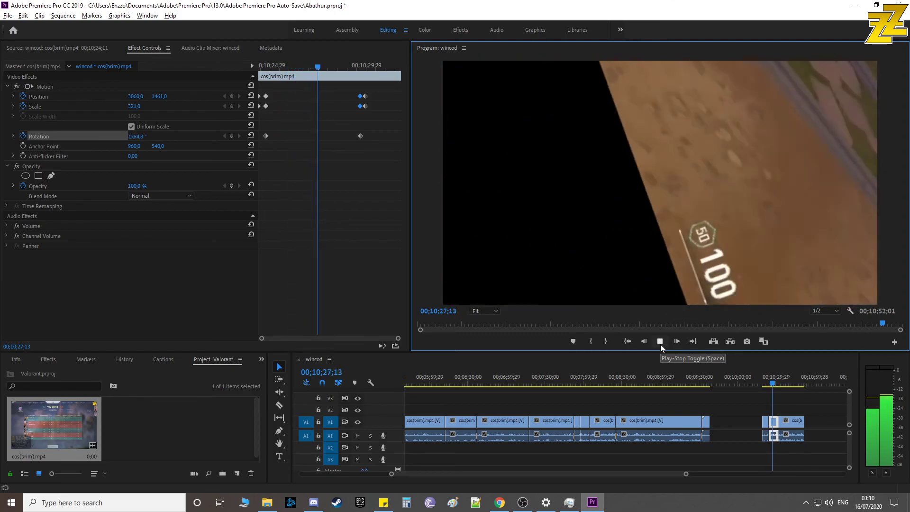
{"action": "left_click", "coordinate": [659, 342]}
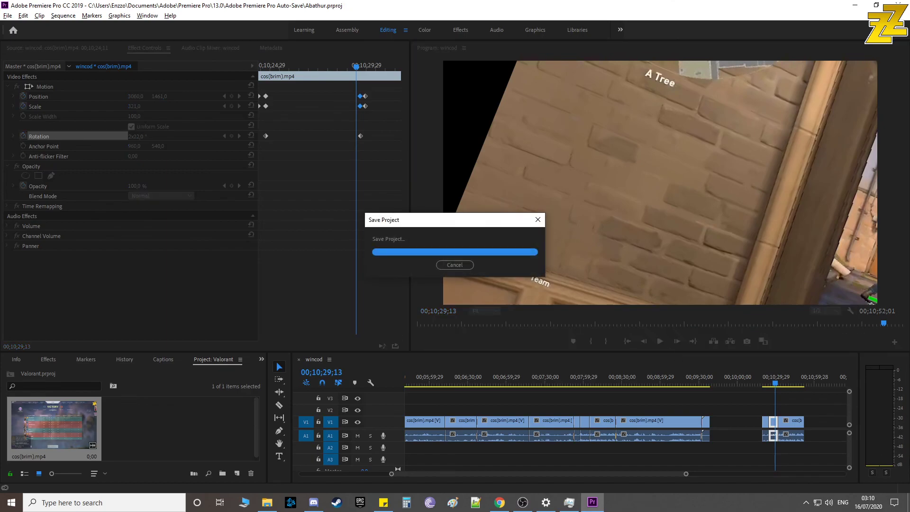
Delete the three pasted demonstration clips past the outro
{"action": "left_click", "coordinate": [814, 417]}
{"action": "left_click_drag", "start_coordinate": [814, 417], "coordinate": [760, 438]}
{"action": "right_click", "coordinate": [791, 423]}
{"action": "left_click", "coordinate": [801, 84]}
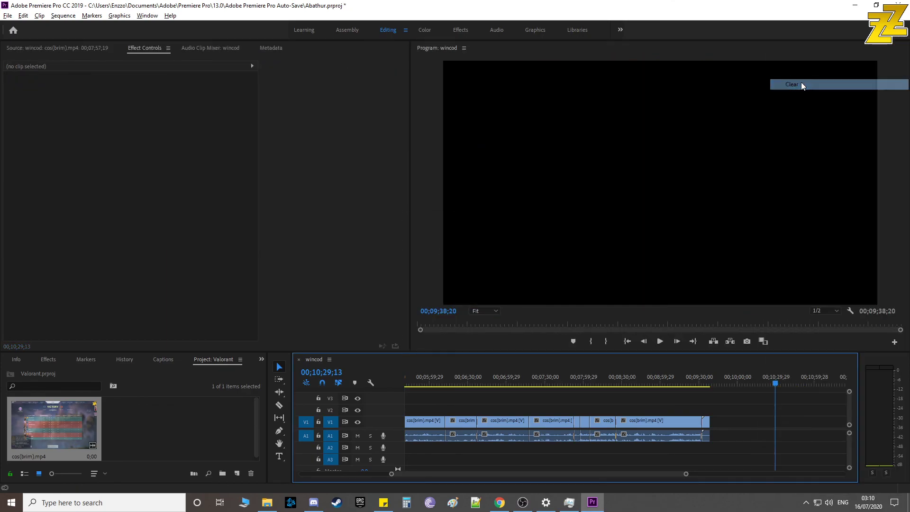